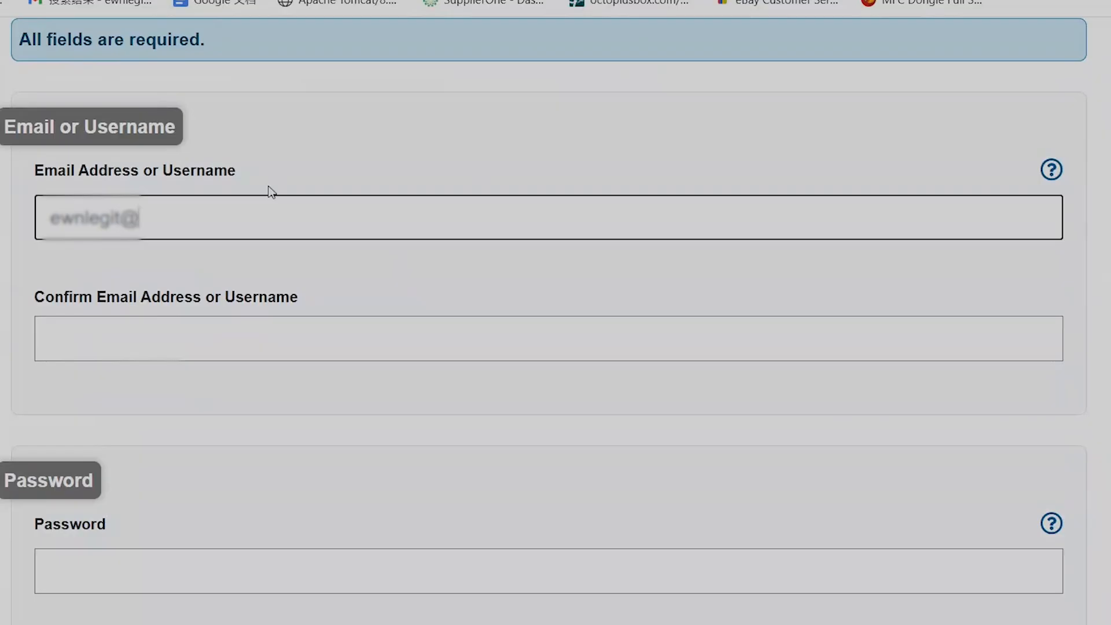
Enter the account email address and its confirmation in the NYC.ID registration form.
type("gmail.com")
left_click(51, 339)
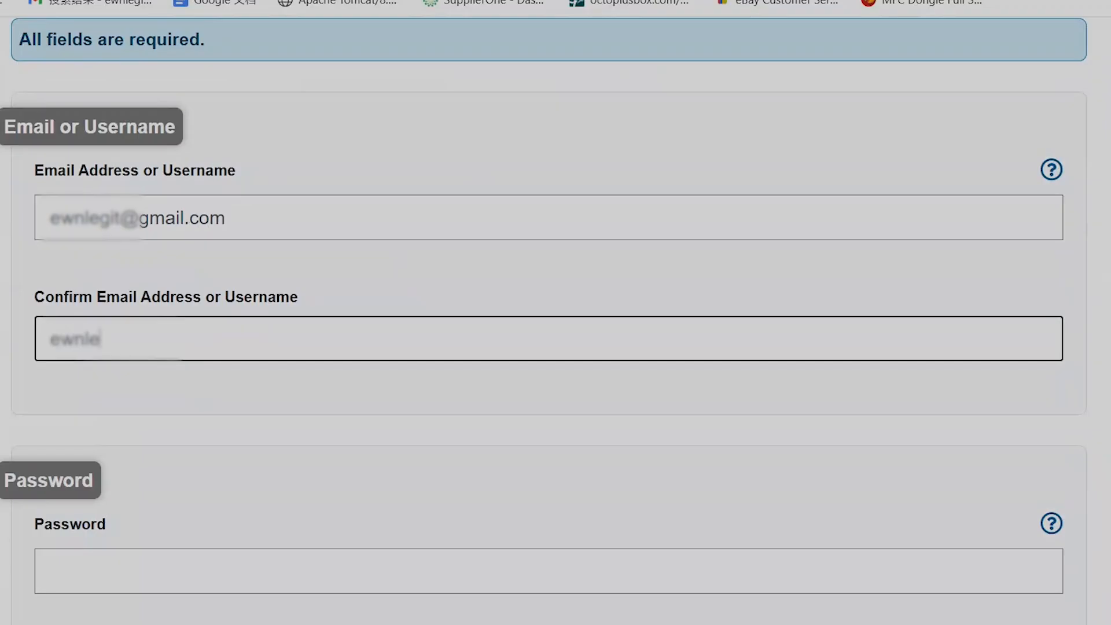
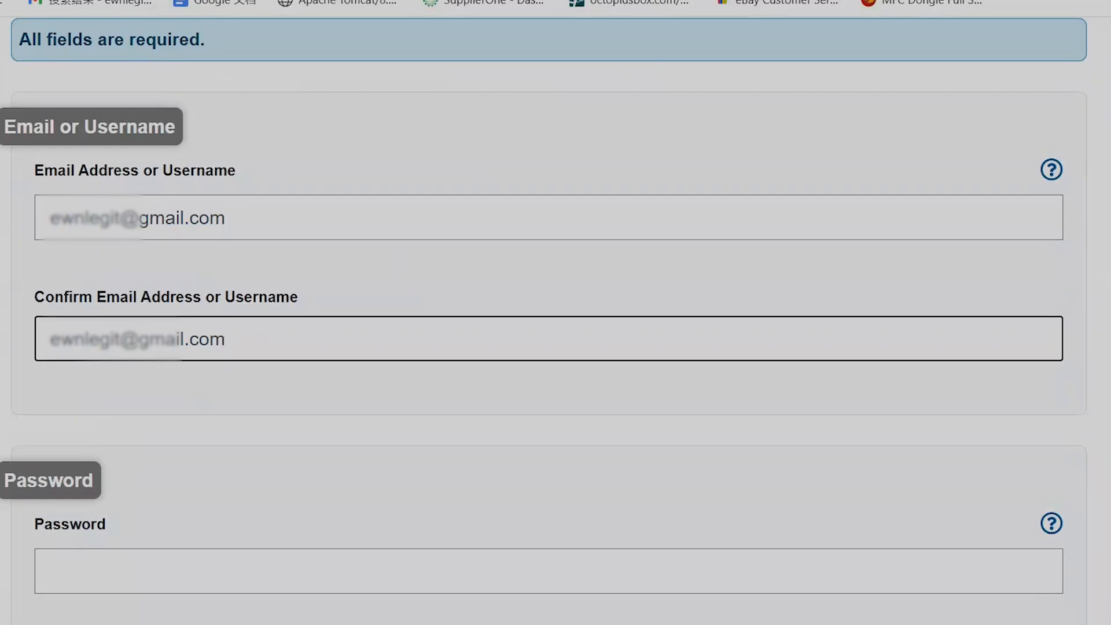
Enter the account password and its confirmation in the registration form.
scroll(289, 226, "down", 3)
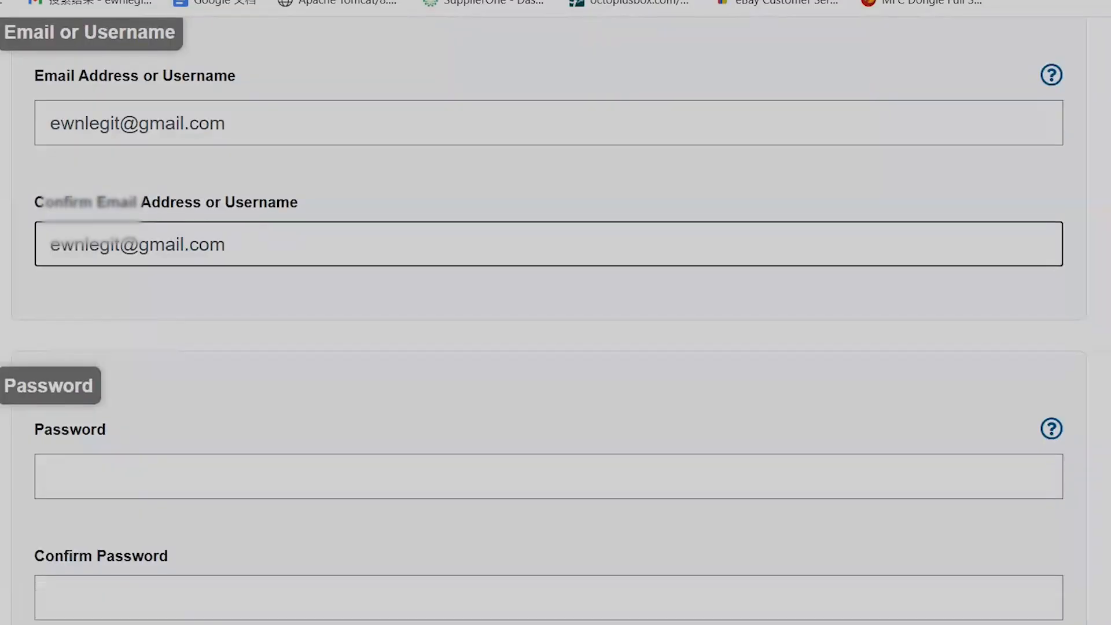
left_click(215, 370)
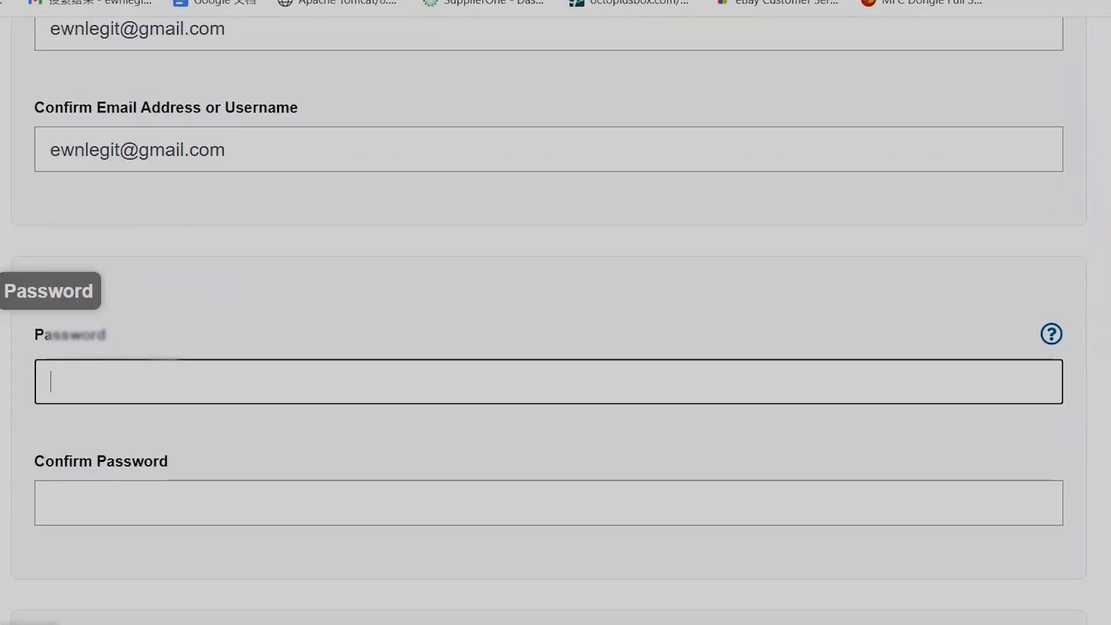
type("•••••••••")
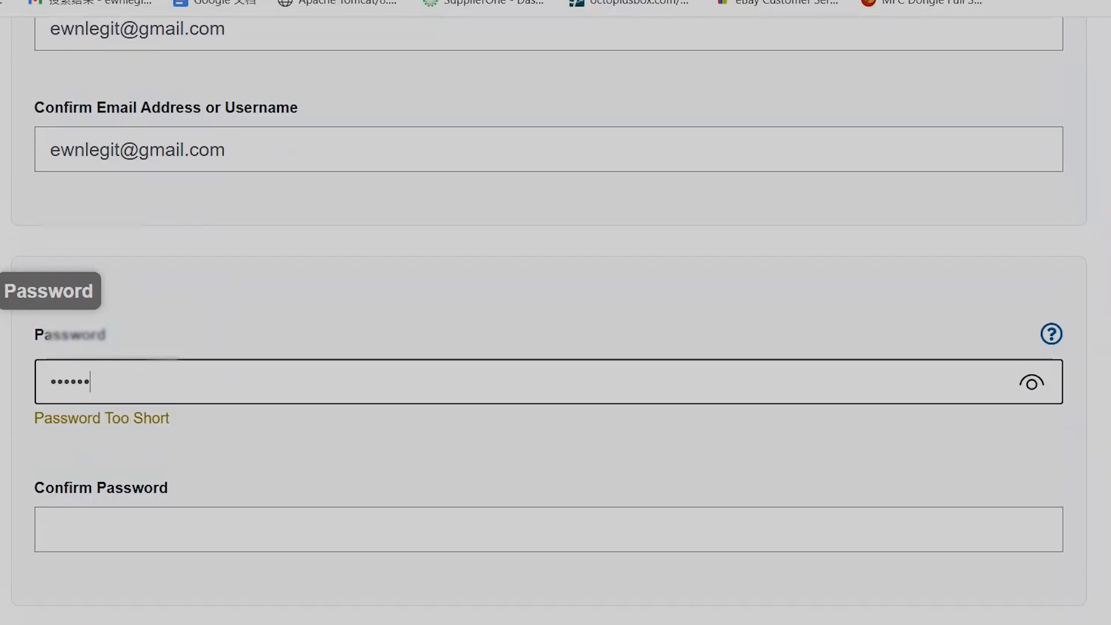
type("•")
key("Tab")
type("••••••••••••")
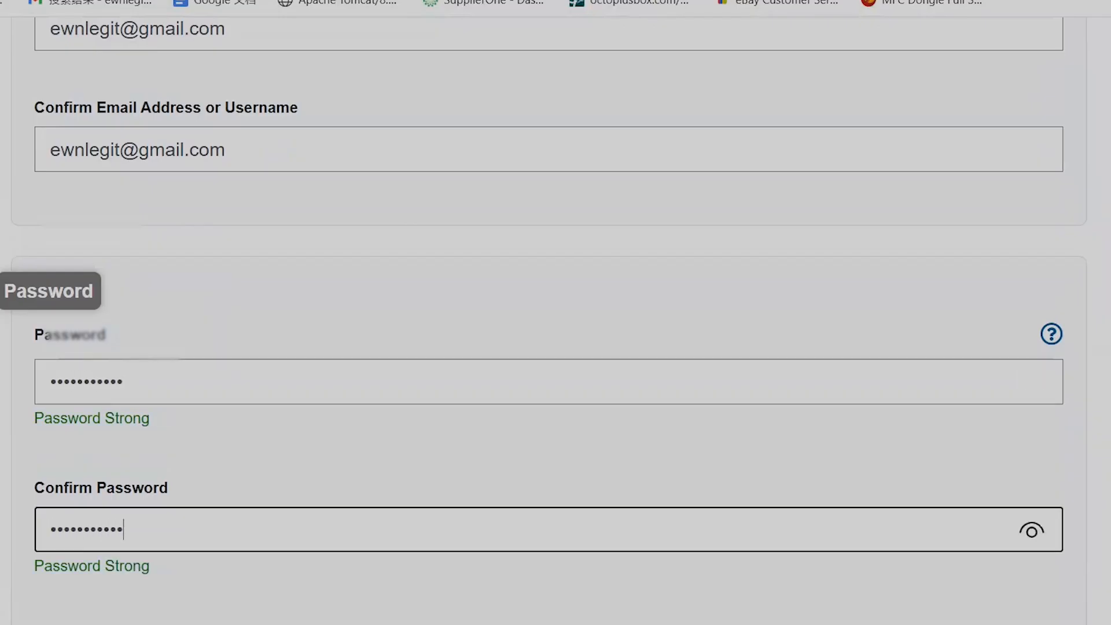
Fill in the account holder's first and last name, leaving the middle initial blank.
key("Tab")
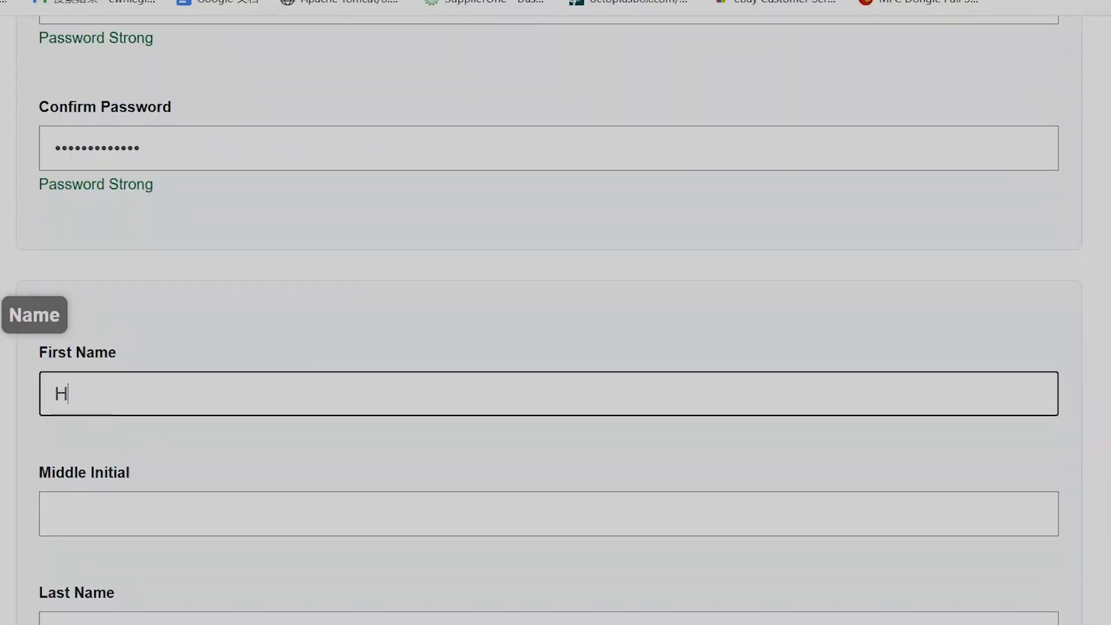
scroll(409, 386, "down", 5)
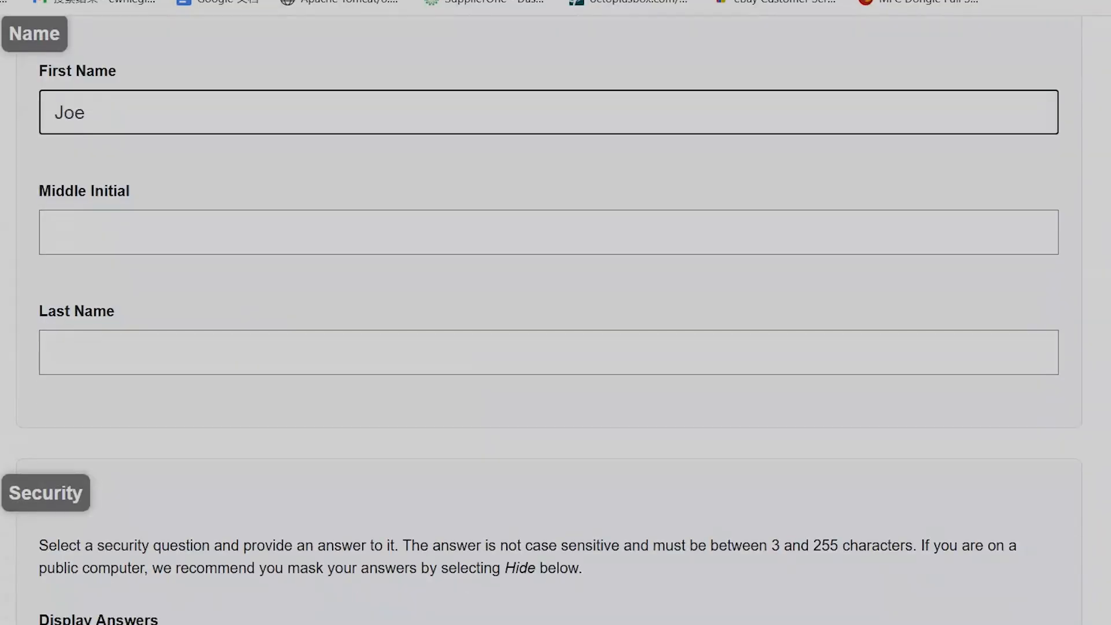
key("Tab")
key("Tab")
Choose the security question "Who was your childhood hero?" and enter the security answer.
scroll(193, 339, "down", 3)
scroll(186, 373, "down", 3)
left_click(168, 386)
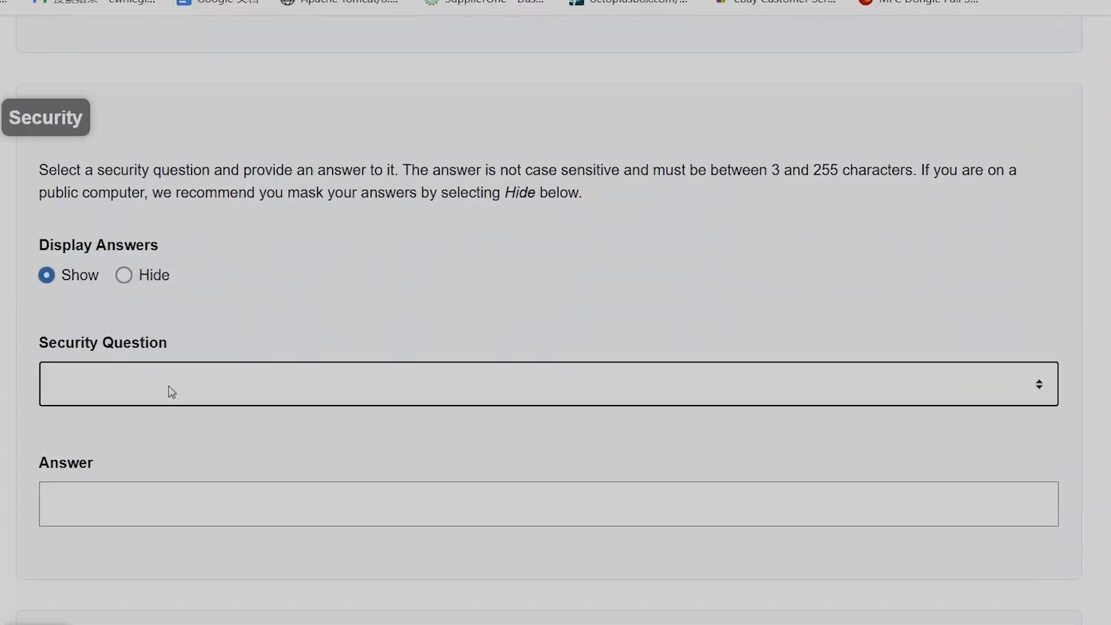
left_click(185, 445)
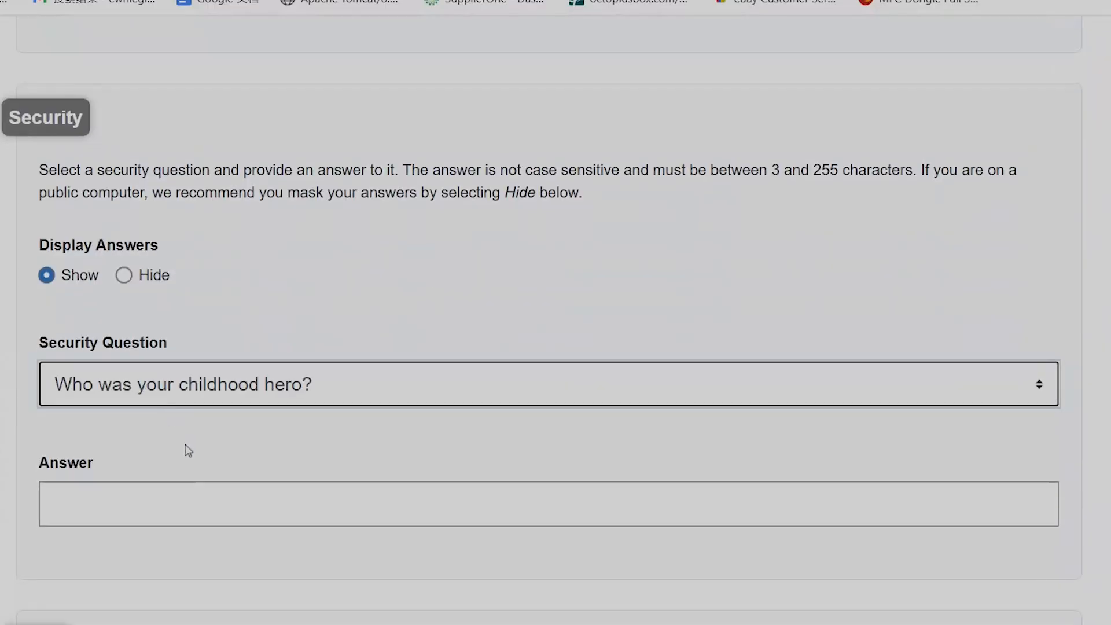
left_click(211, 484)
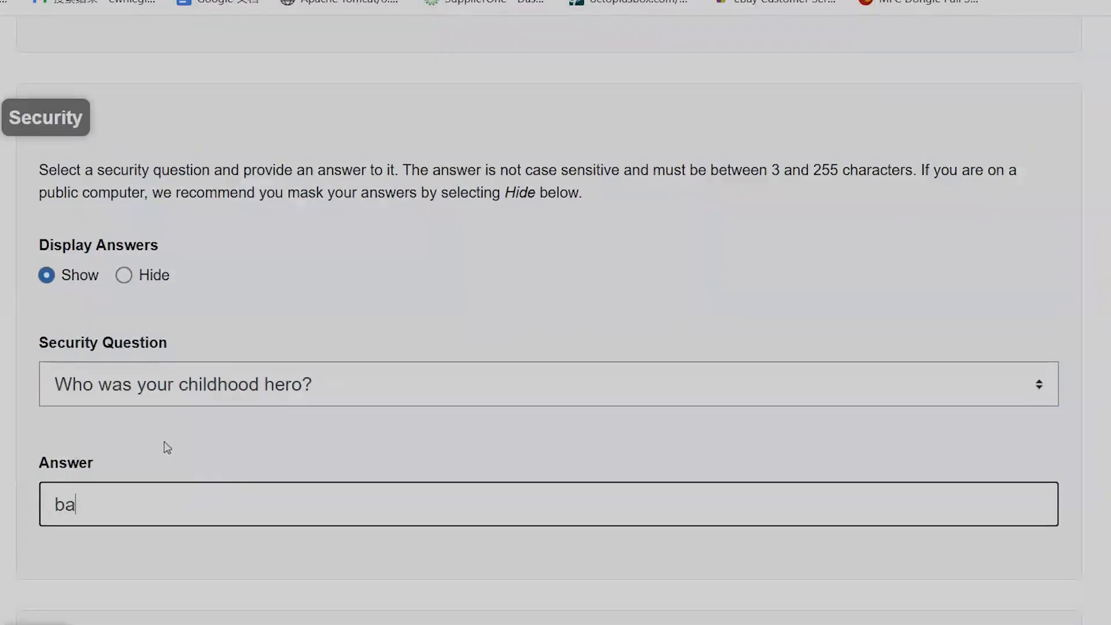
Agree to the NYC.ID terms of use and privacy policy, and submit the form to create the account.
scroll(212, 466, "down", 2)
scroll(212, 463, "down", 1)
left_click(48, 497)
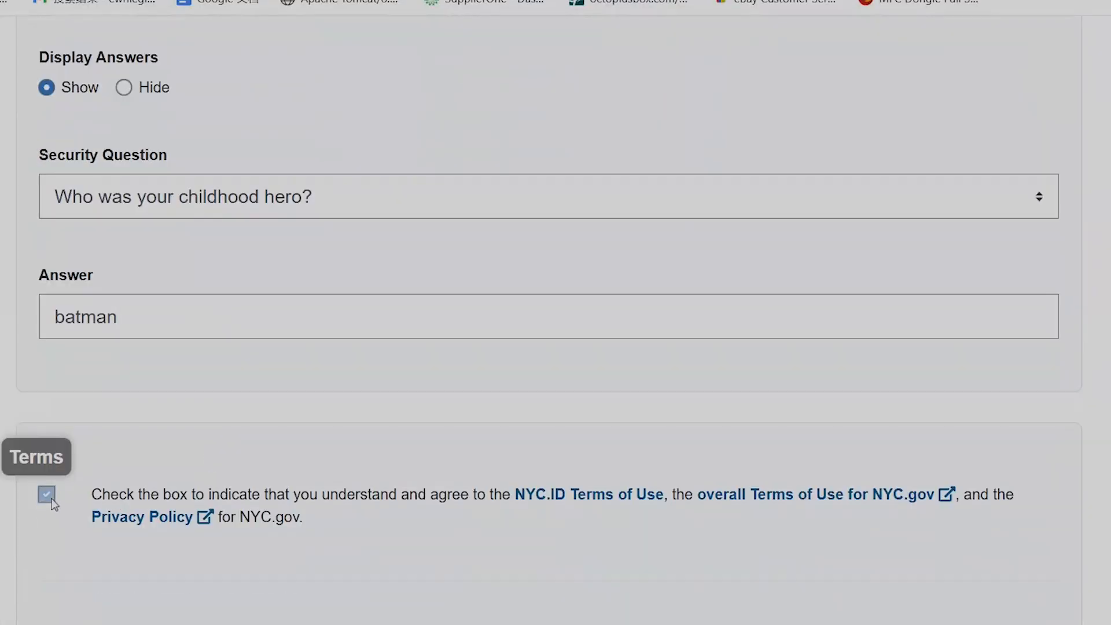
scroll(196, 446, "down", 3)
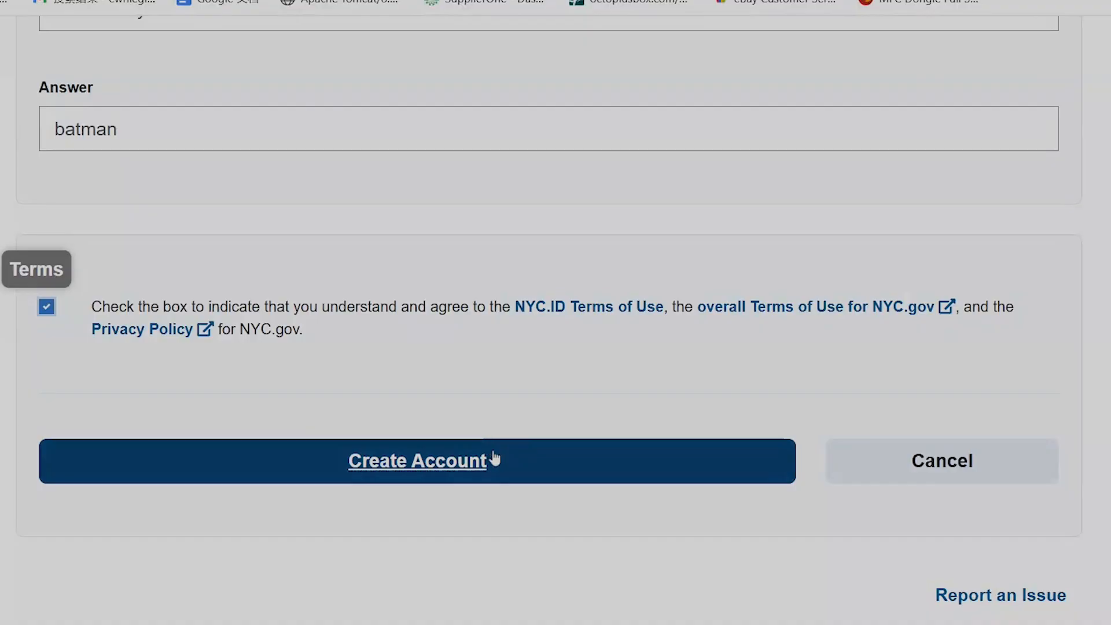
left_click(493, 462)
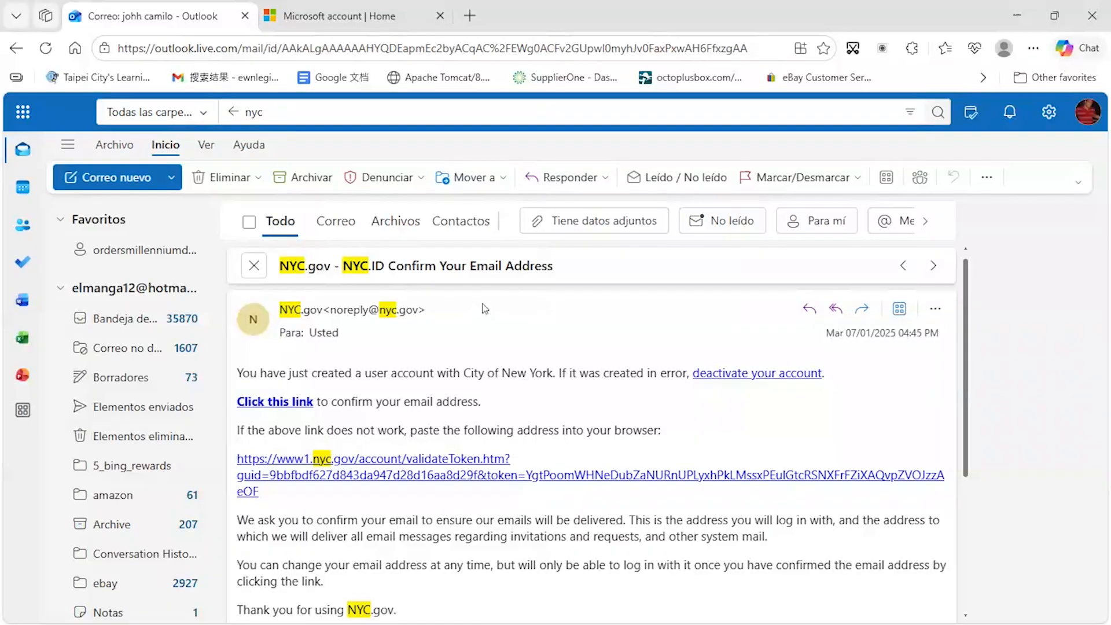
Confirm the email address through the confirmation link in the NYC.gov message.
scroll(485, 309, "down", 3)
scroll(485, 308, "up", 3)
left_click(290, 402)
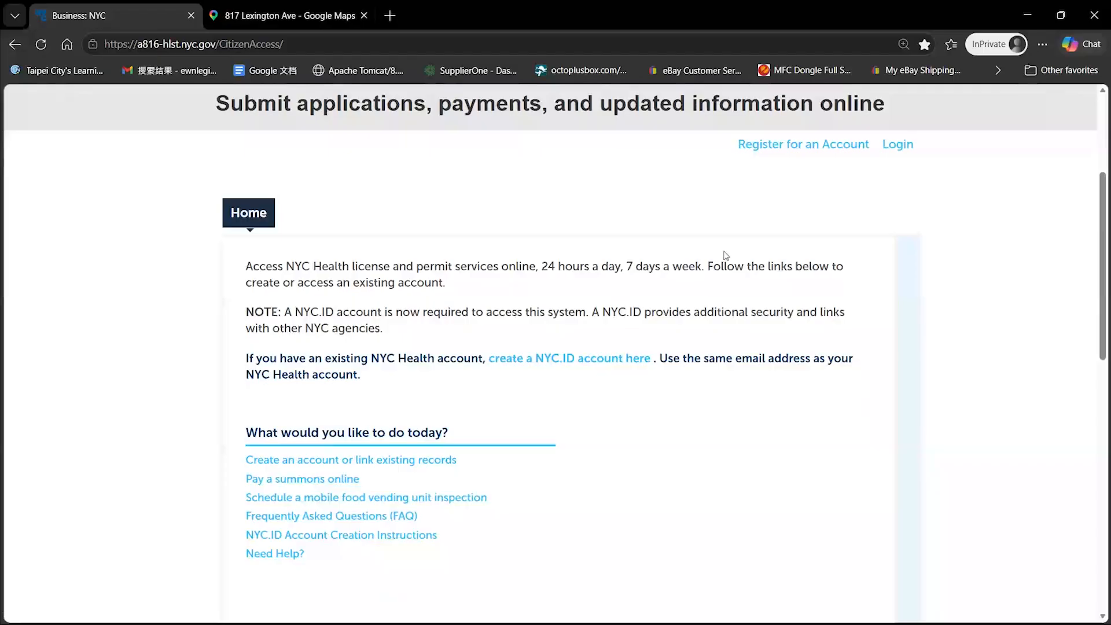
Log in to the NYC Health License and Permit portal with the account email address and password.
scroll(725, 255, "up", 2)
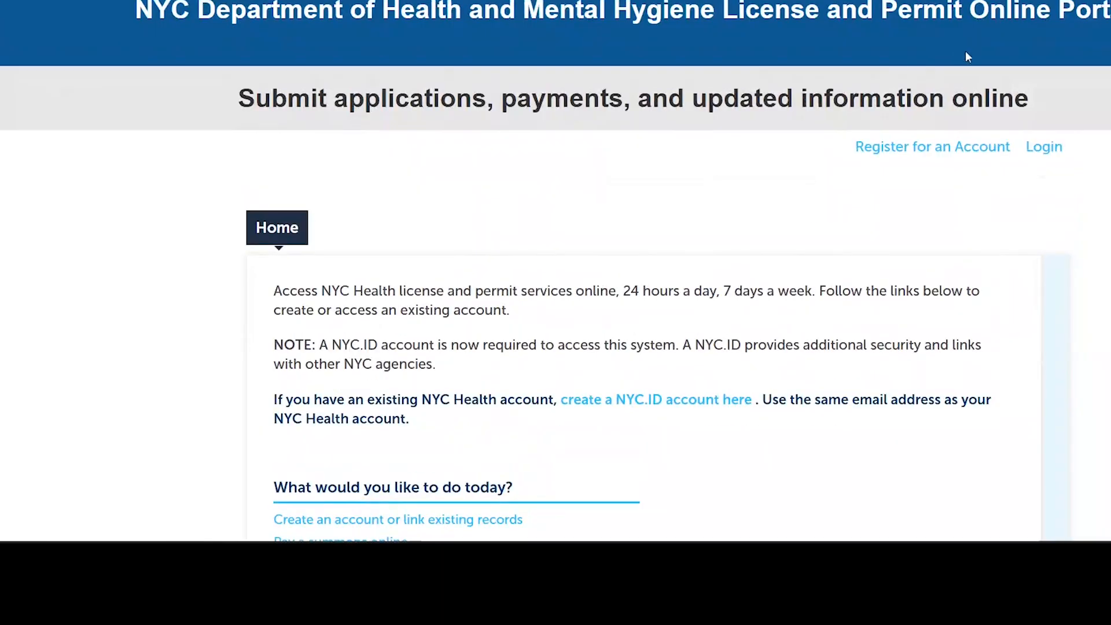
left_click(1042, 148)
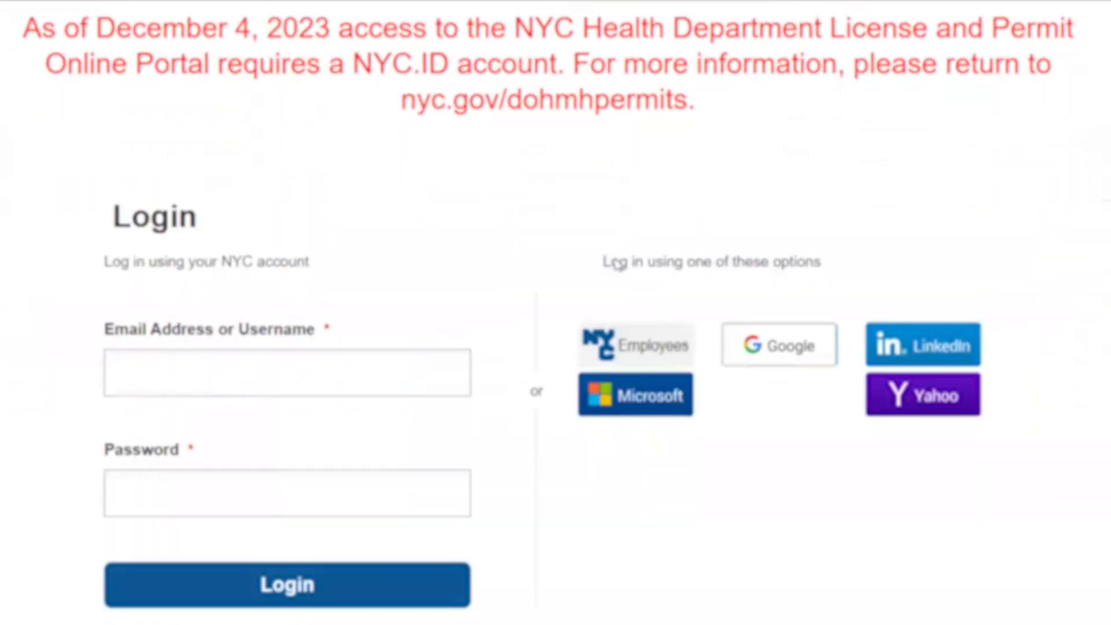
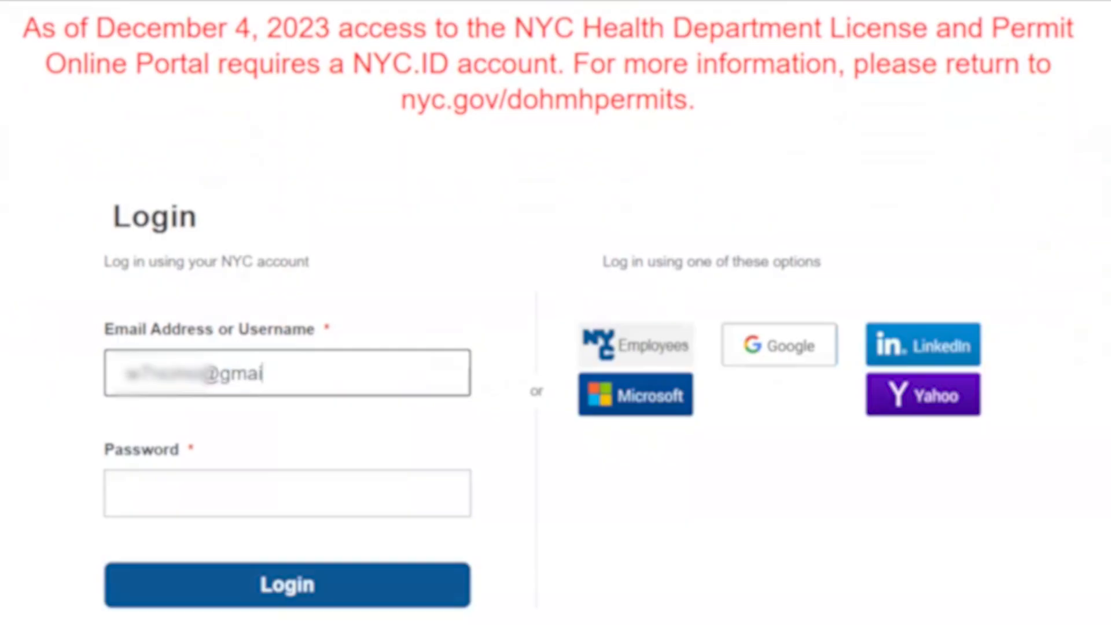
key("Tab")
type("*******")
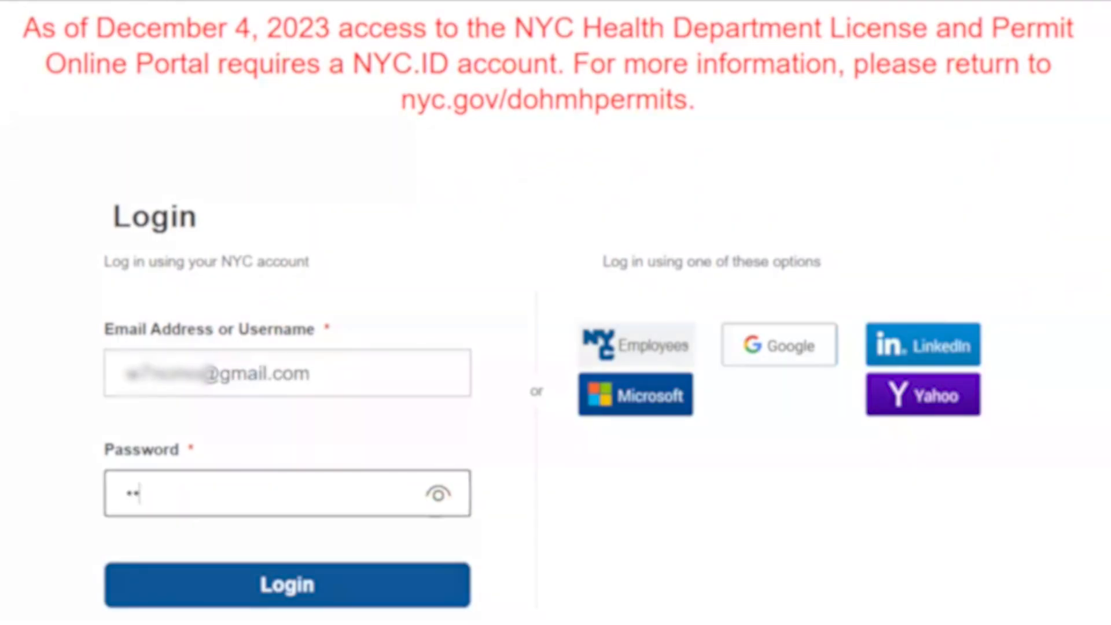
type("****")
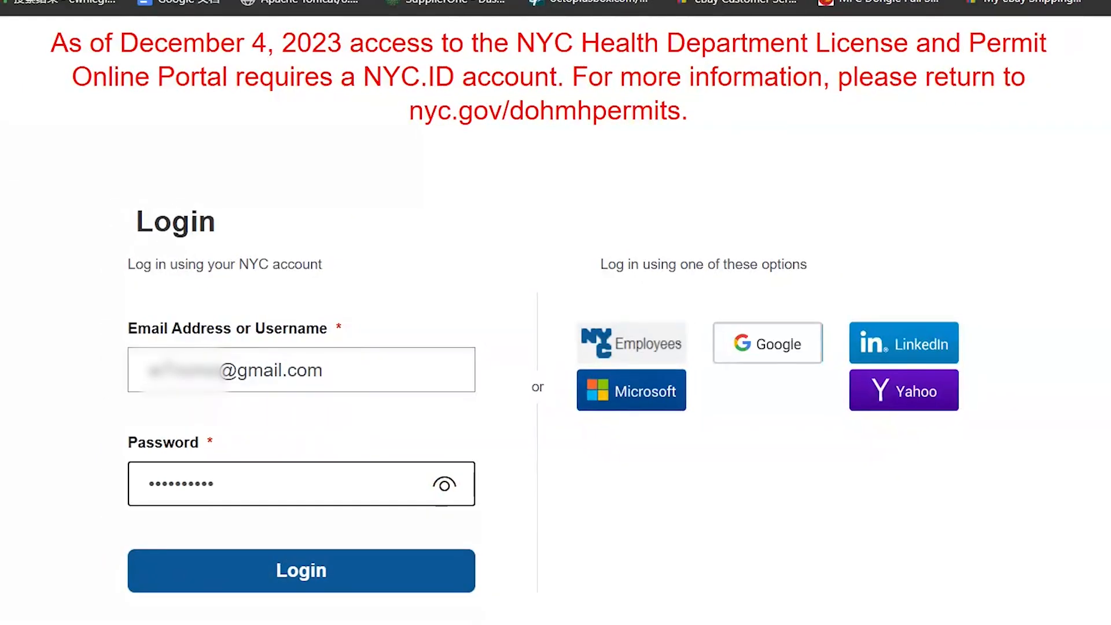
left_click(366, 564)
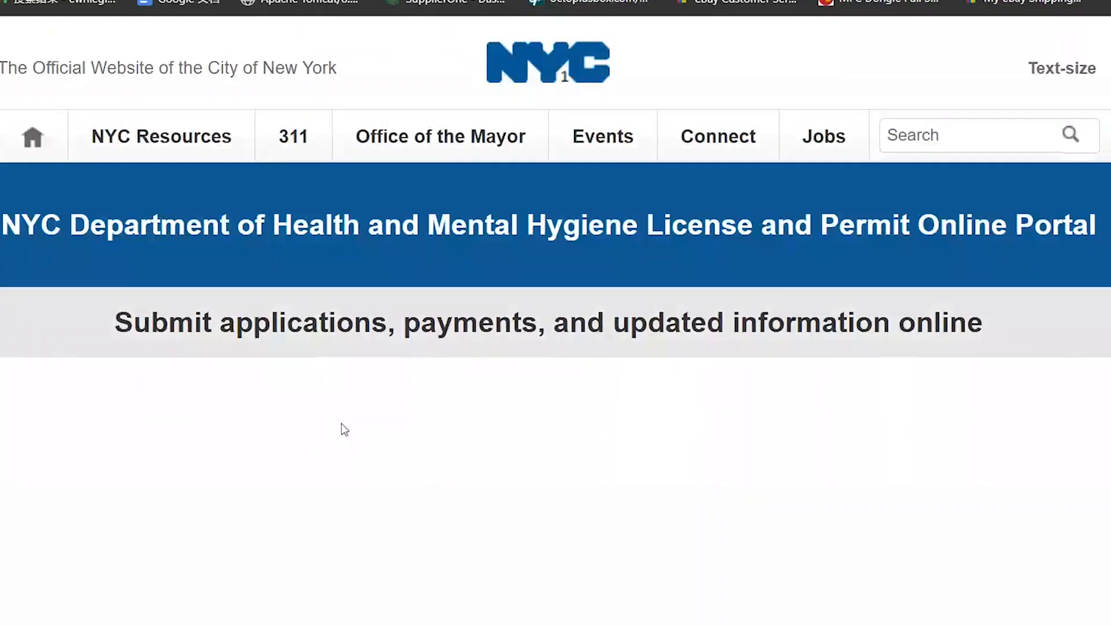
Open the Health Permits and Licenses section from the account's welcome page.
scroll(345, 411, "down", 6)
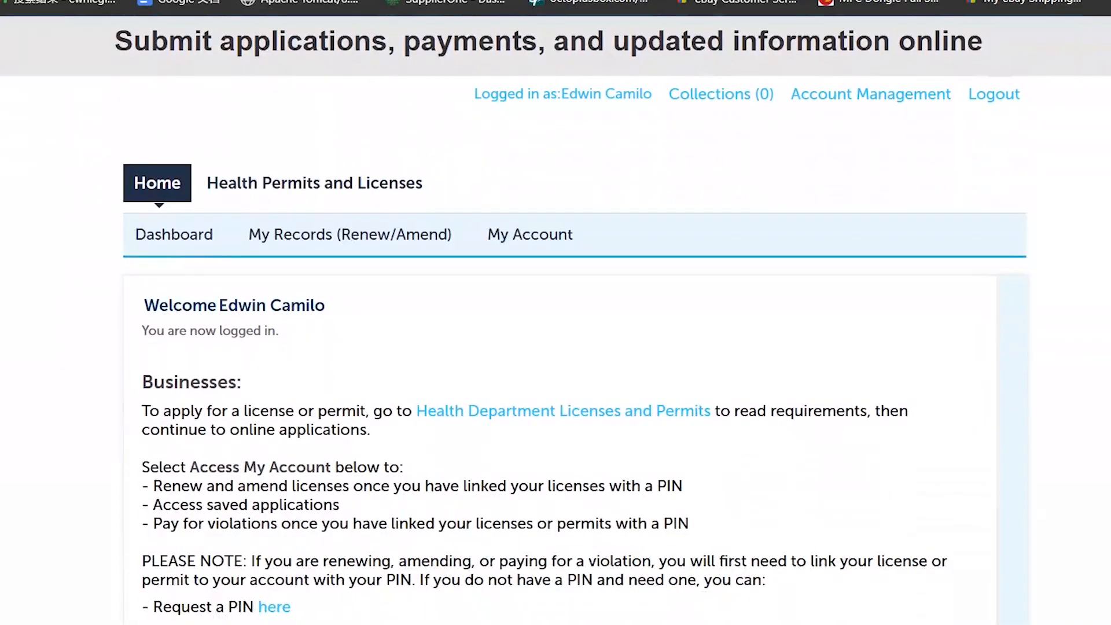
scroll(555, 321, "down", 1)
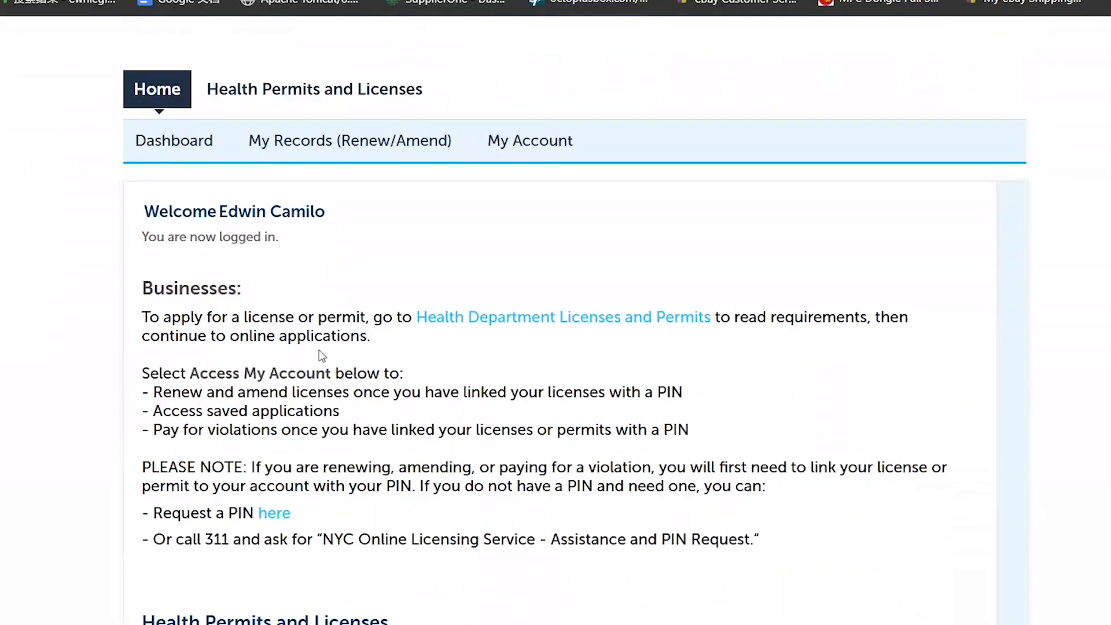
left_click(281, 95)
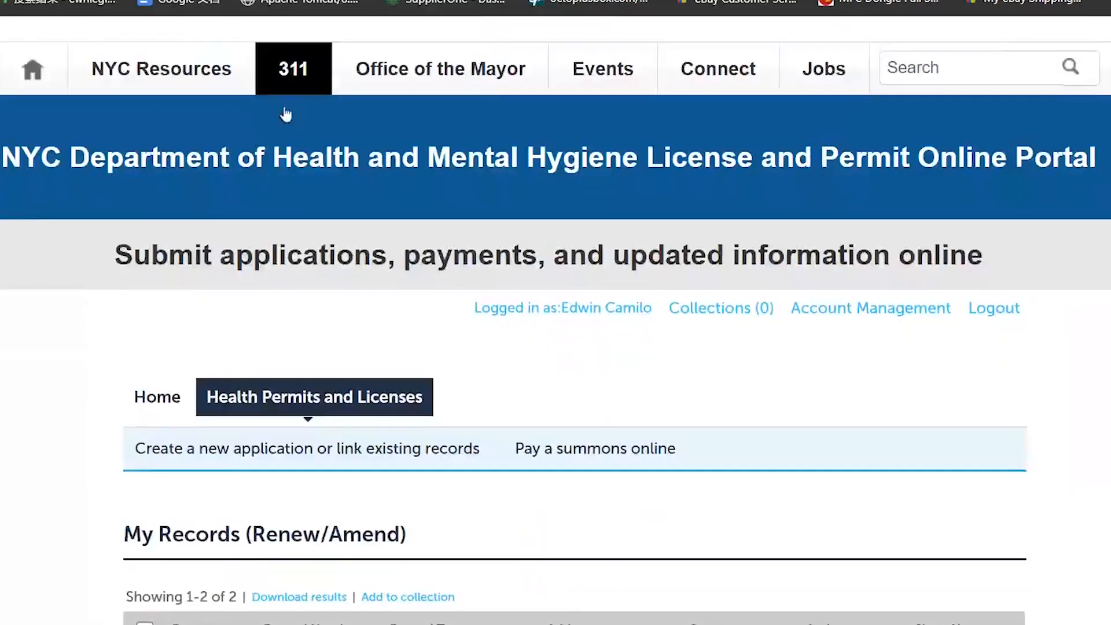
Start creating a new application or linking existing records, accept the affirmation terms and continue.
scroll(288, 113, "down", 10)
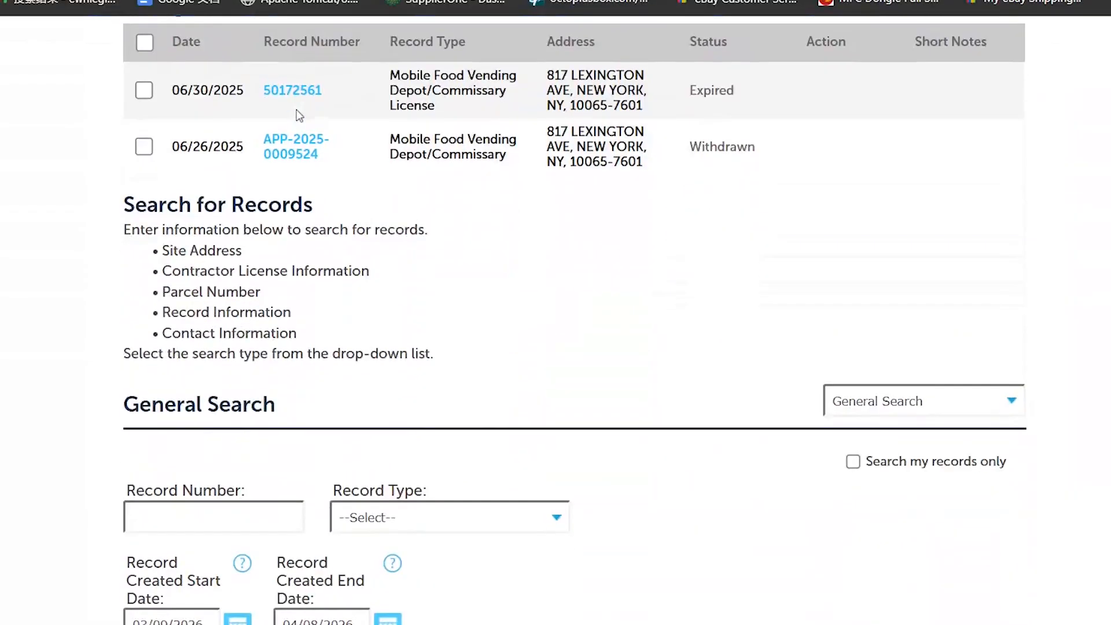
scroll(297, 113, "up", 6)
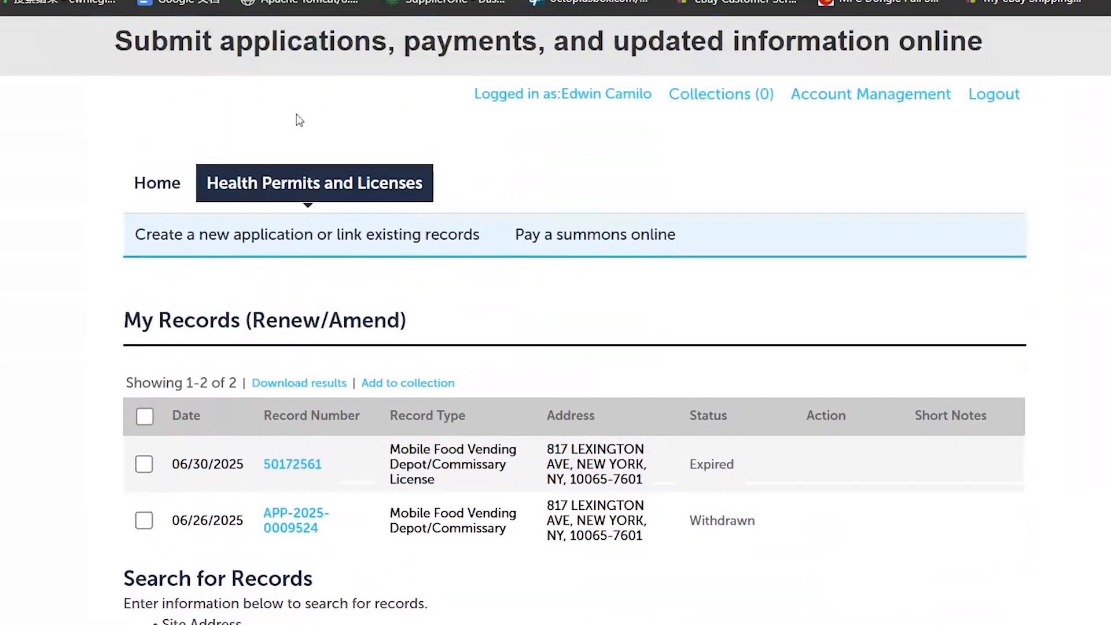
left_click(231, 246)
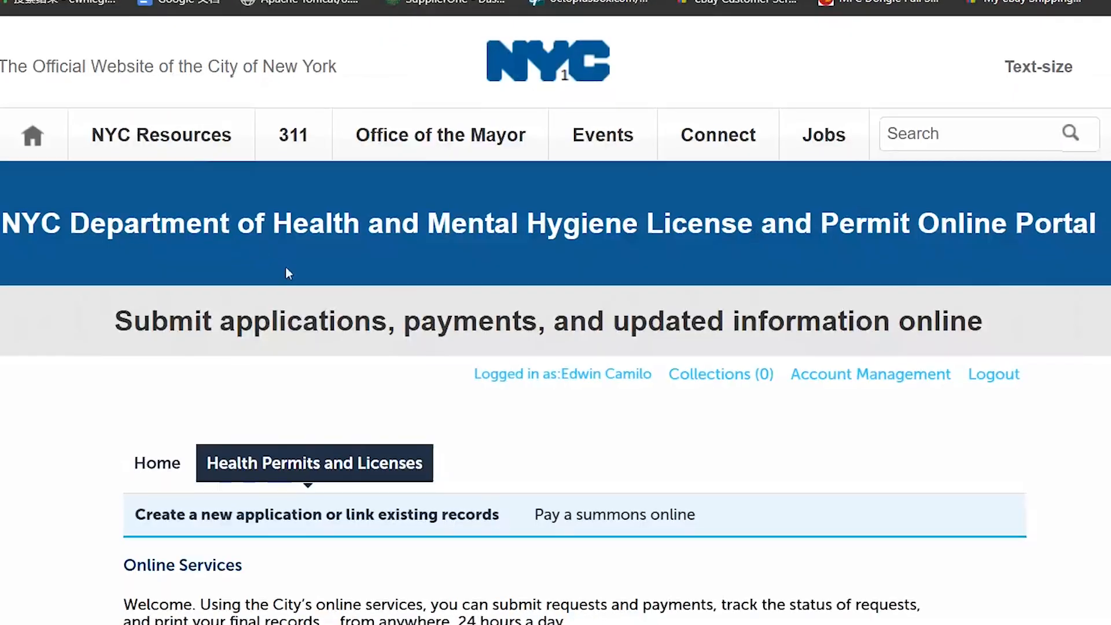
scroll(286, 266, "down", 5)
scroll(293, 256, "down", 3)
left_click(131, 452)
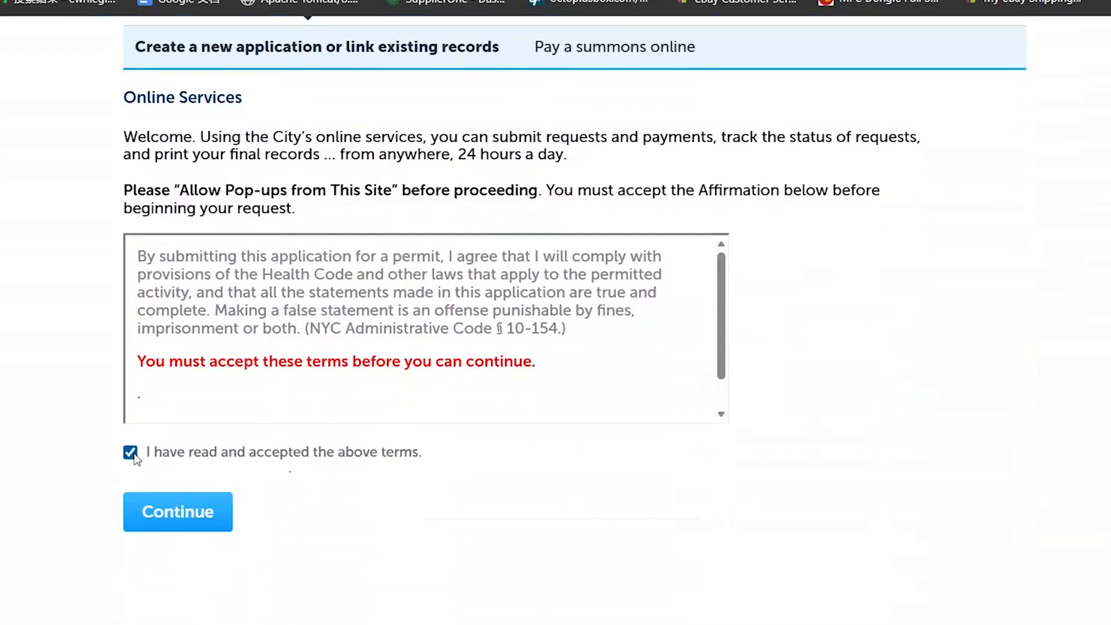
scroll(170, 538, "up", 2)
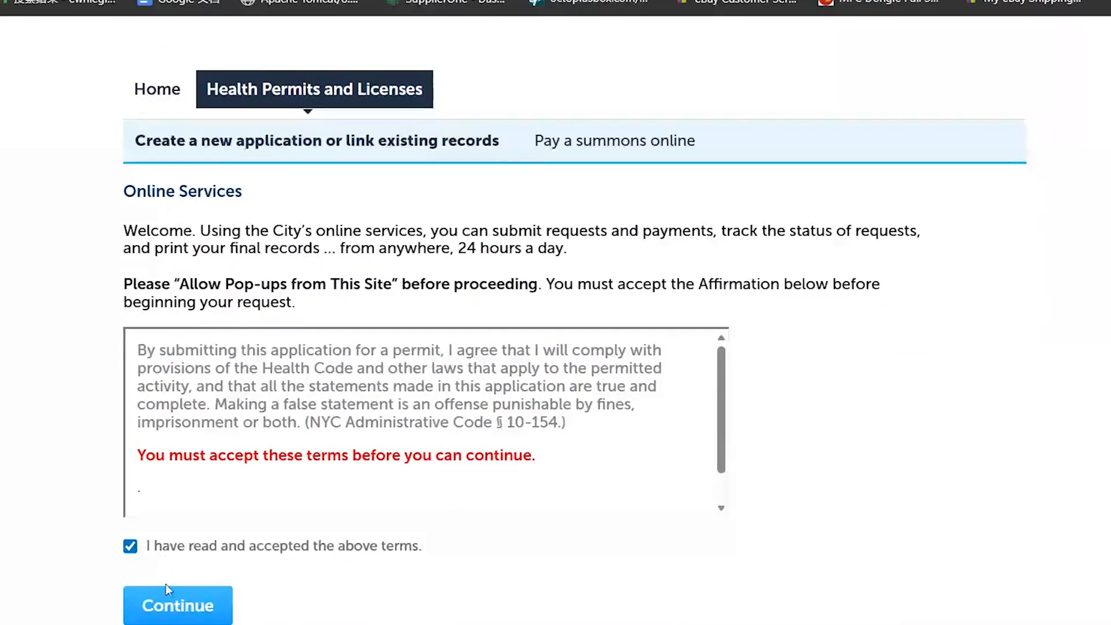
left_click(179, 619)
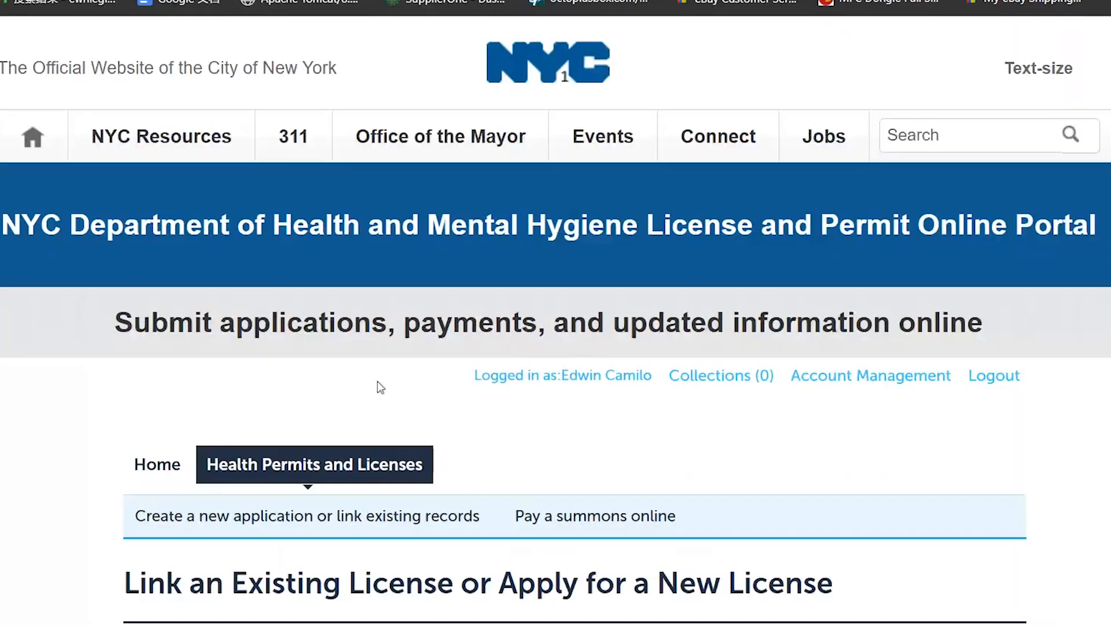
Choose the Pin Link/Relink option for linking an existing license with a PIN and record number, and continue to PIN registration.
scroll(379, 382, "down", 5)
scroll(376, 375, "down", 8)
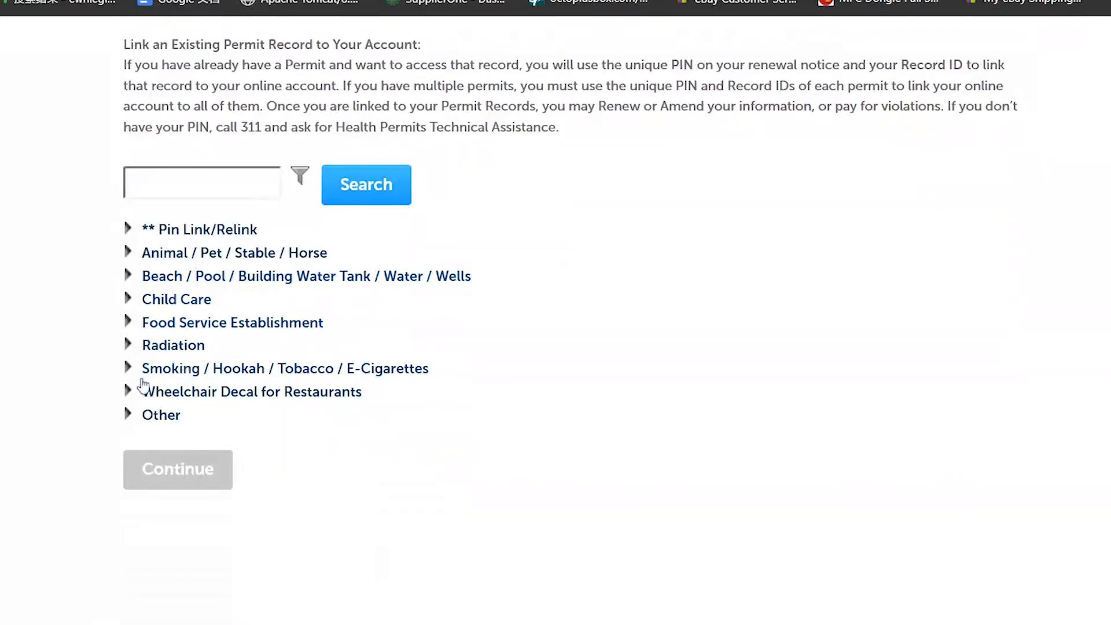
left_click(132, 230)
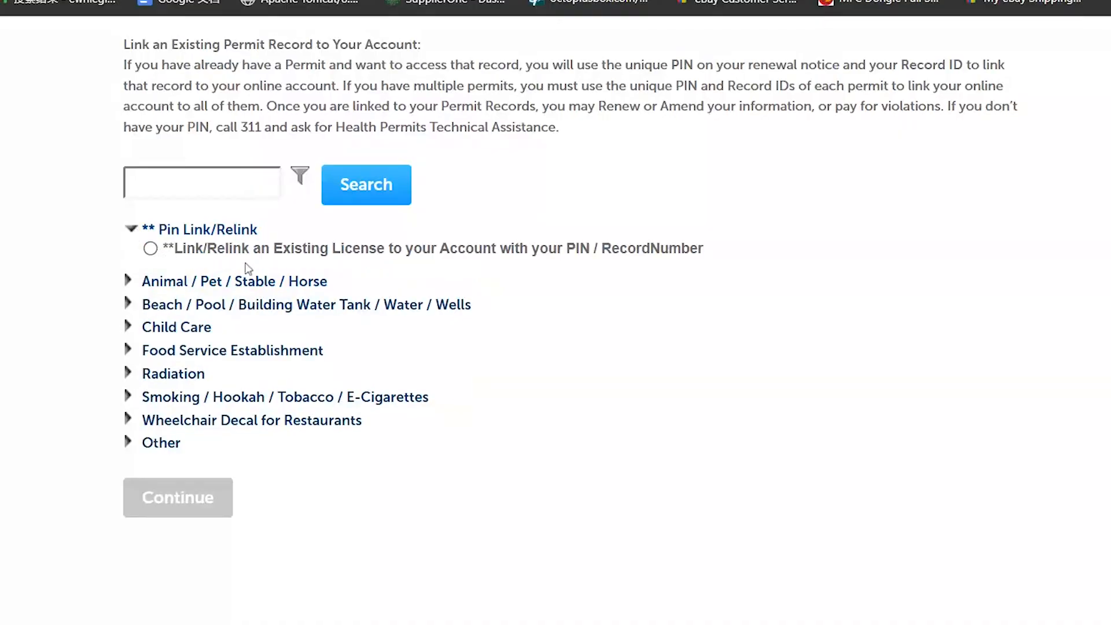
scroll(285, 260, "up", 3)
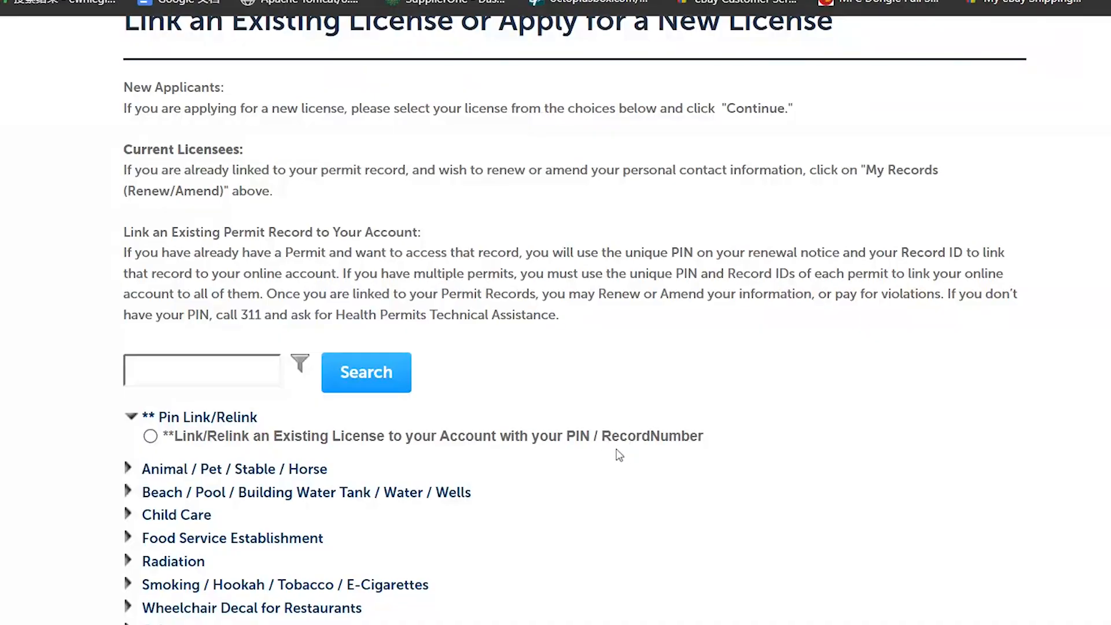
left_click(160, 439)
left_click(289, 624)
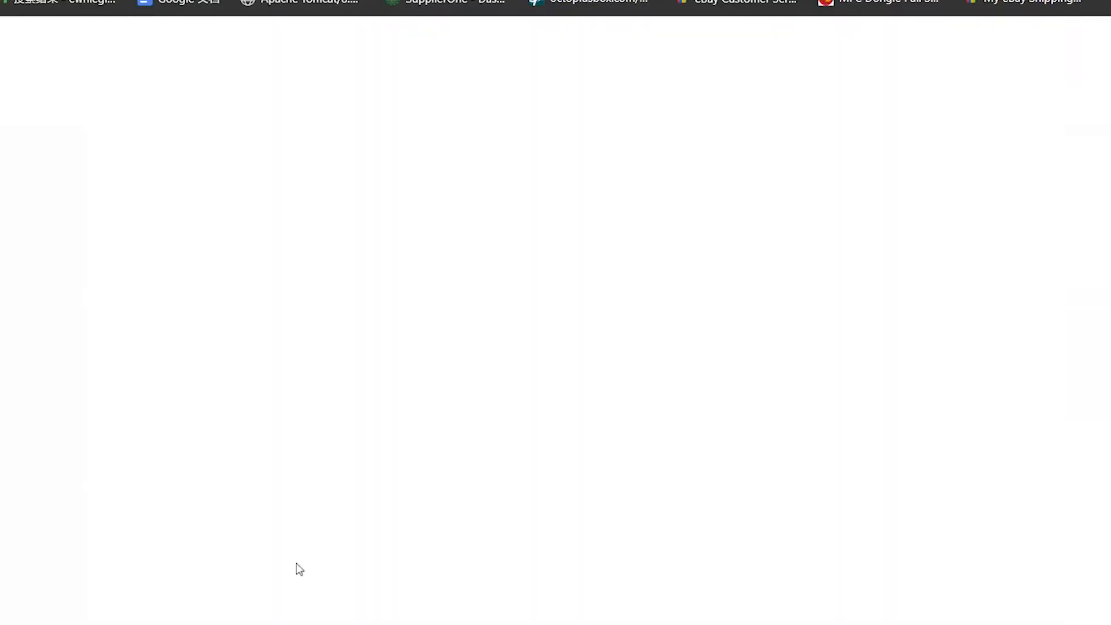
scroll(307, 460, "down", 5)
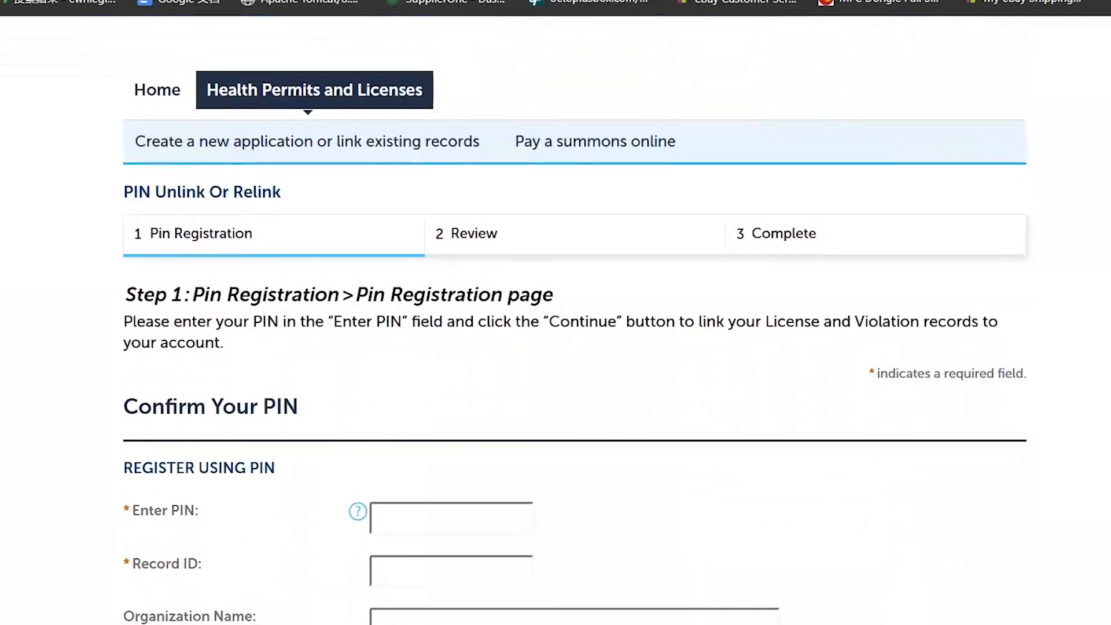
Examine the PIN registration form and its fields for linking an existing license, including PIN and Record ID.
scroll(403, 445, "down", 1)
left_click(406, 425)
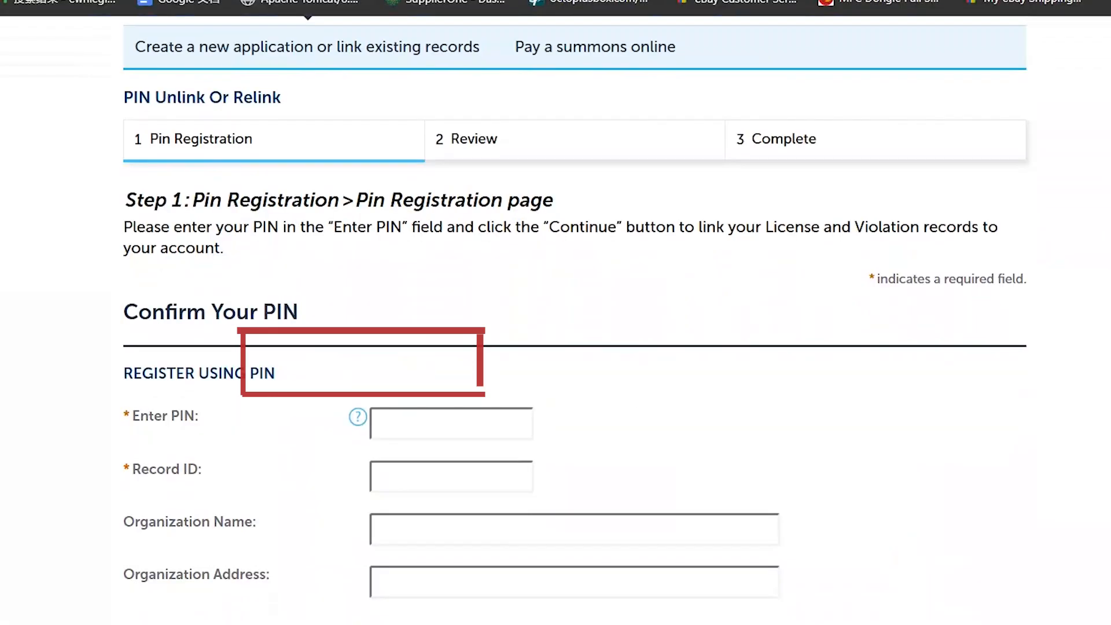
left_click(451, 423)
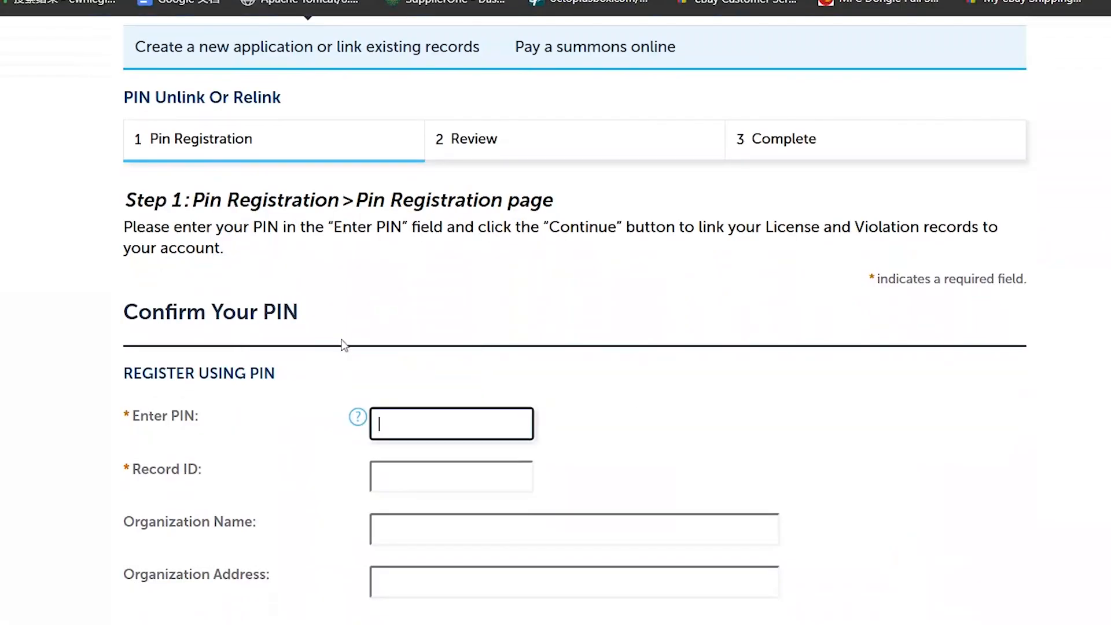
key("Tab")
scroll(323, 465, "down", 3)
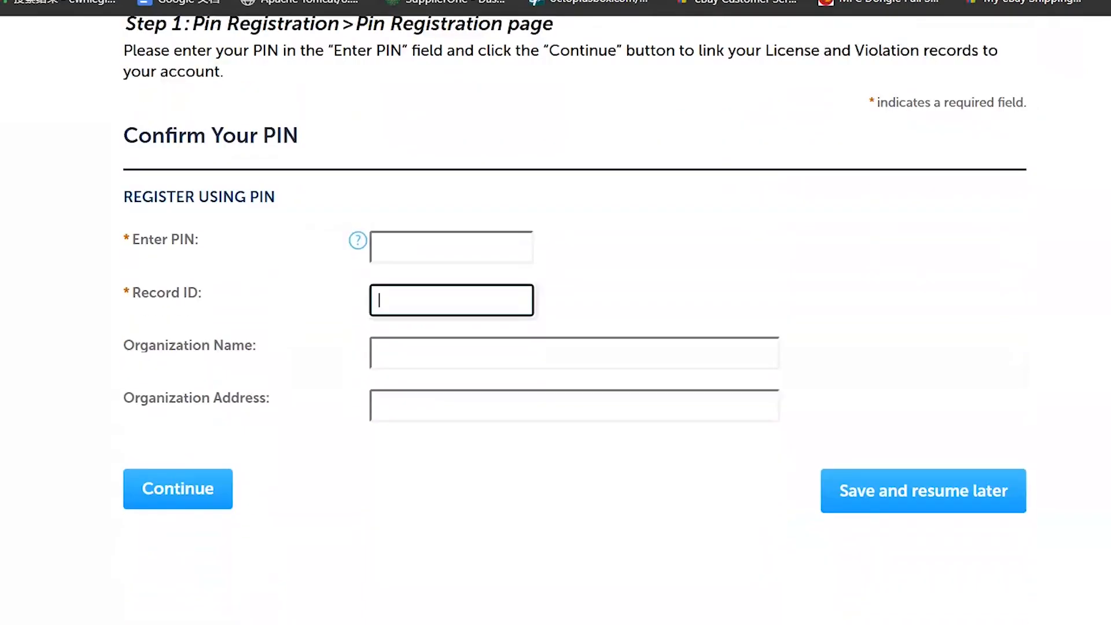
scroll(323, 464, "down", 3)
scroll(320, 461, "up", 10)
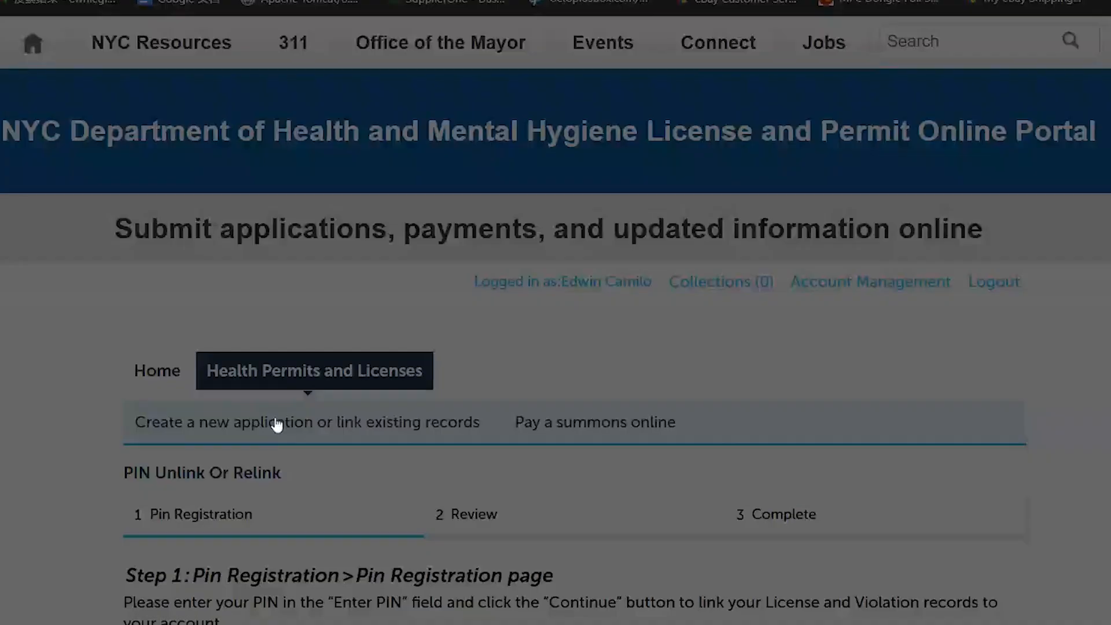
Start creating a new application again, accept the affirmation terms and continue to the license type list.
left_click(277, 425)
scroll(429, 400, "down", 5)
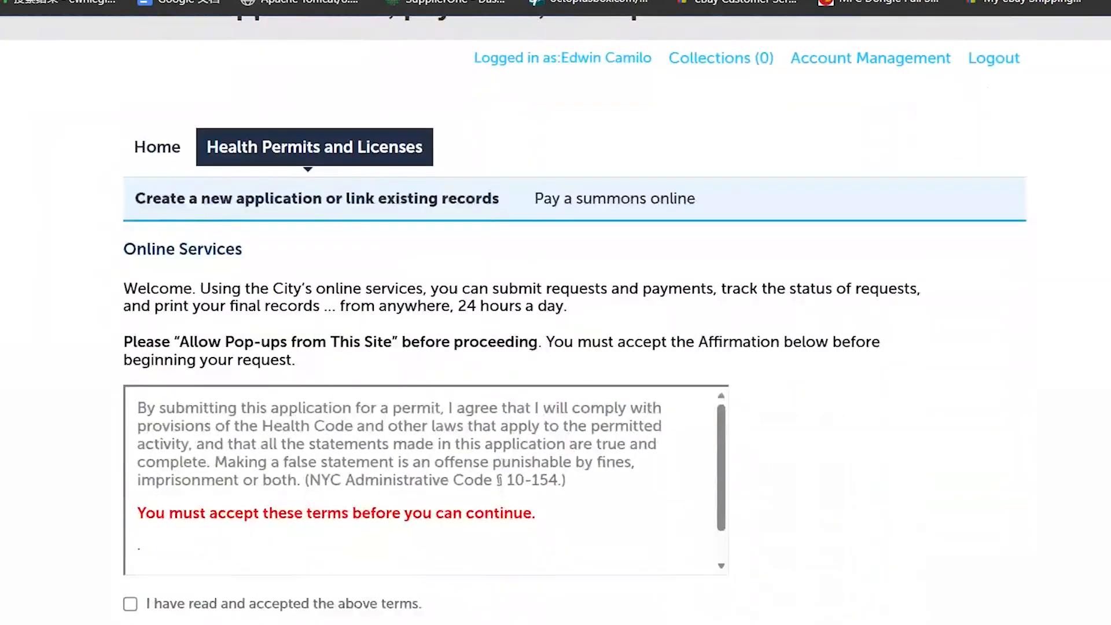
scroll(251, 446, "down", 3)
left_click(130, 452)
left_click(173, 512)
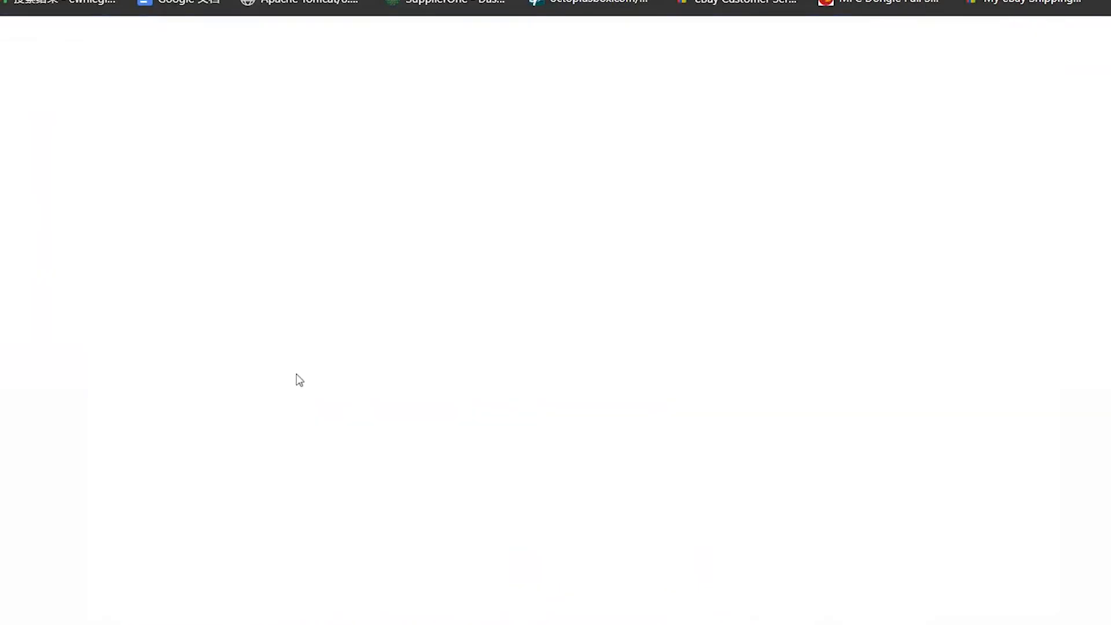
Choose Food Service Establishment: Mobile Food Vending Depot/Commissary as the license type and continue to the application.
scroll(300, 374, "down", 10)
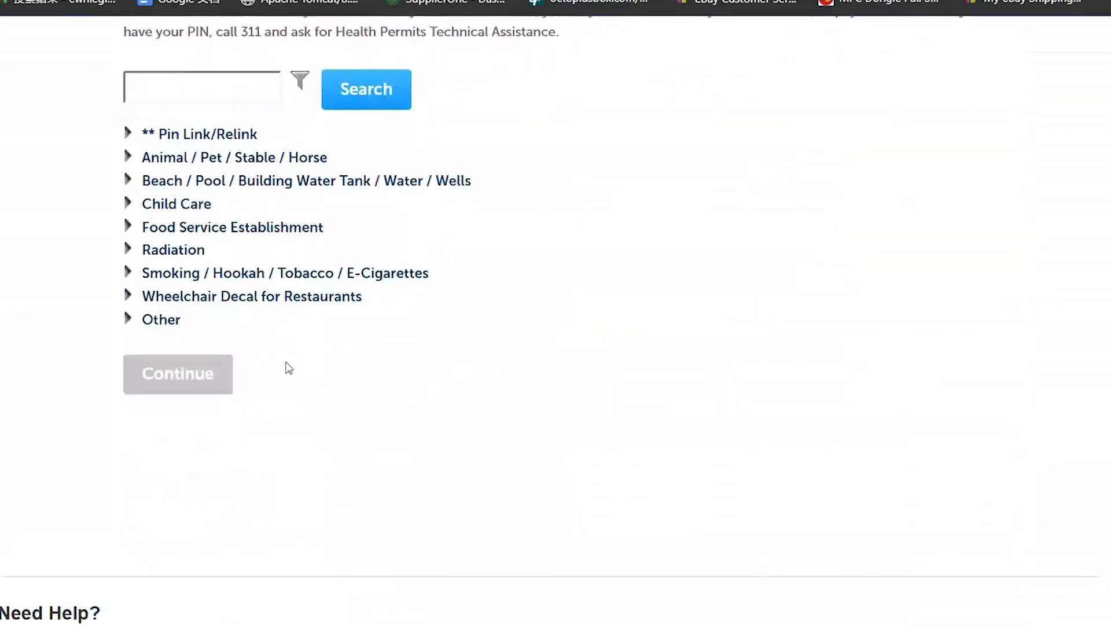
scroll(290, 368, "up", 3)
left_click(229, 415)
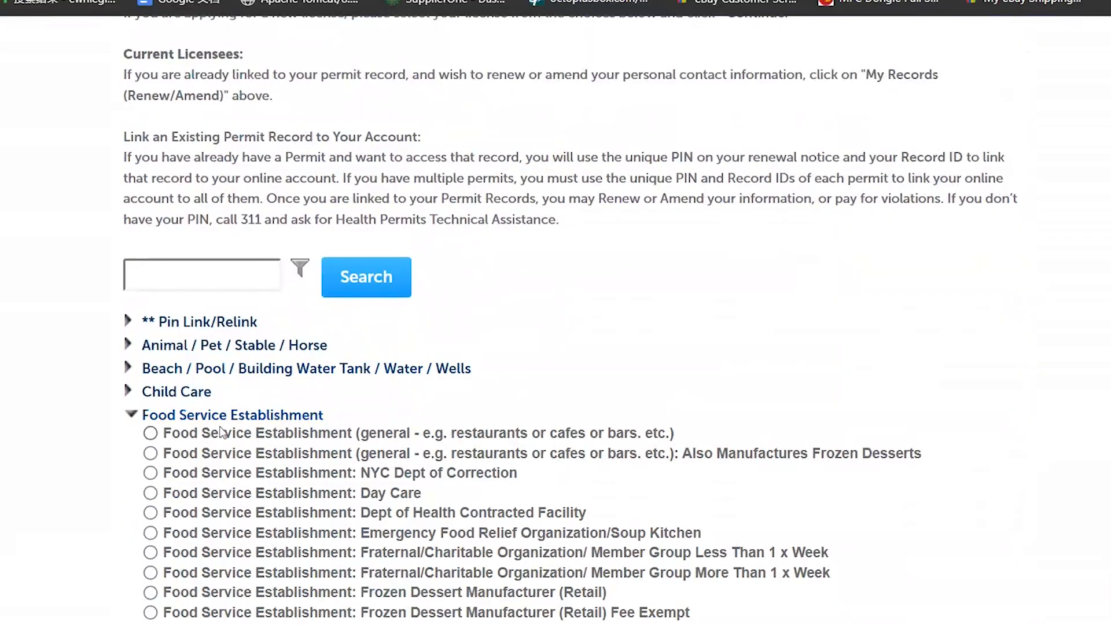
scroll(228, 428, "down", 3)
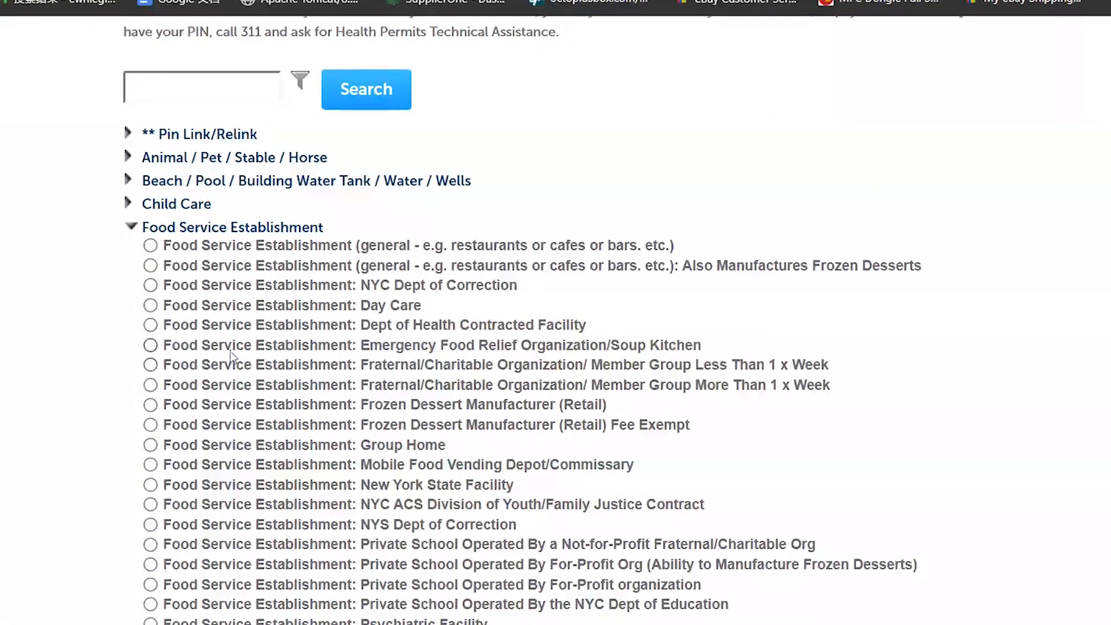
scroll(232, 356, "down", 1)
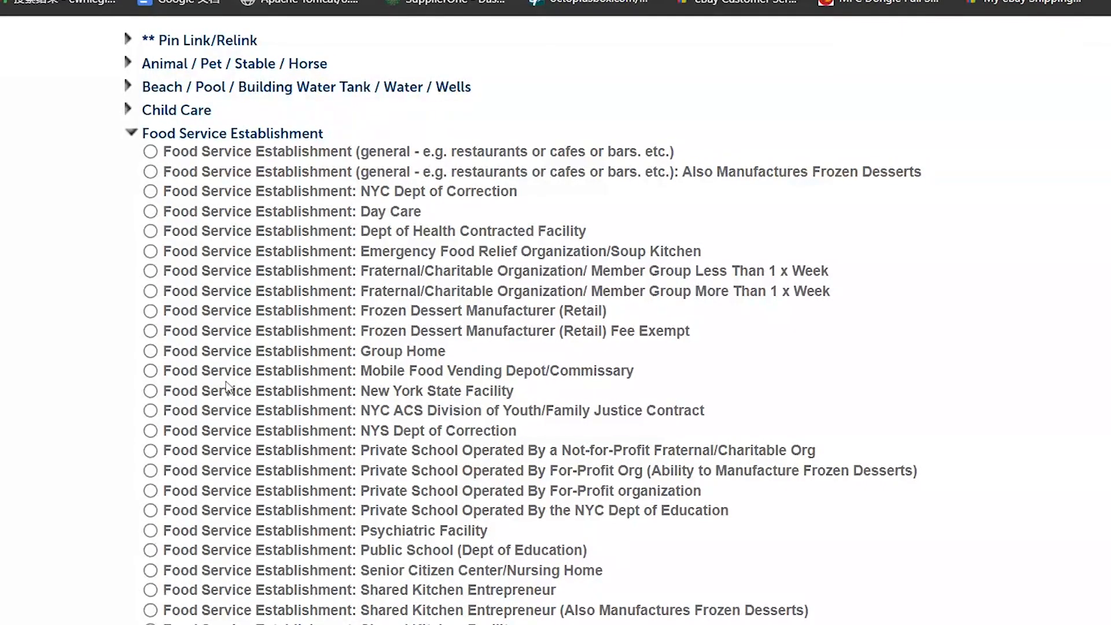
left_click(152, 372)
scroll(256, 371, "down", 2)
scroll(301, 324, "down", 2)
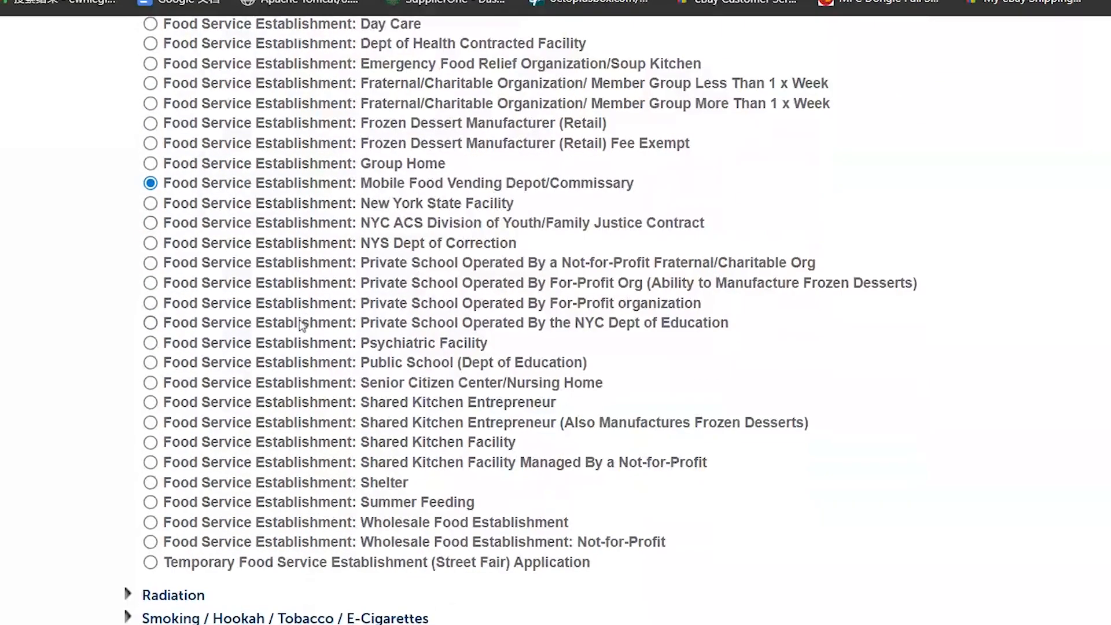
scroll(301, 325, "down", 2)
left_click(218, 619)
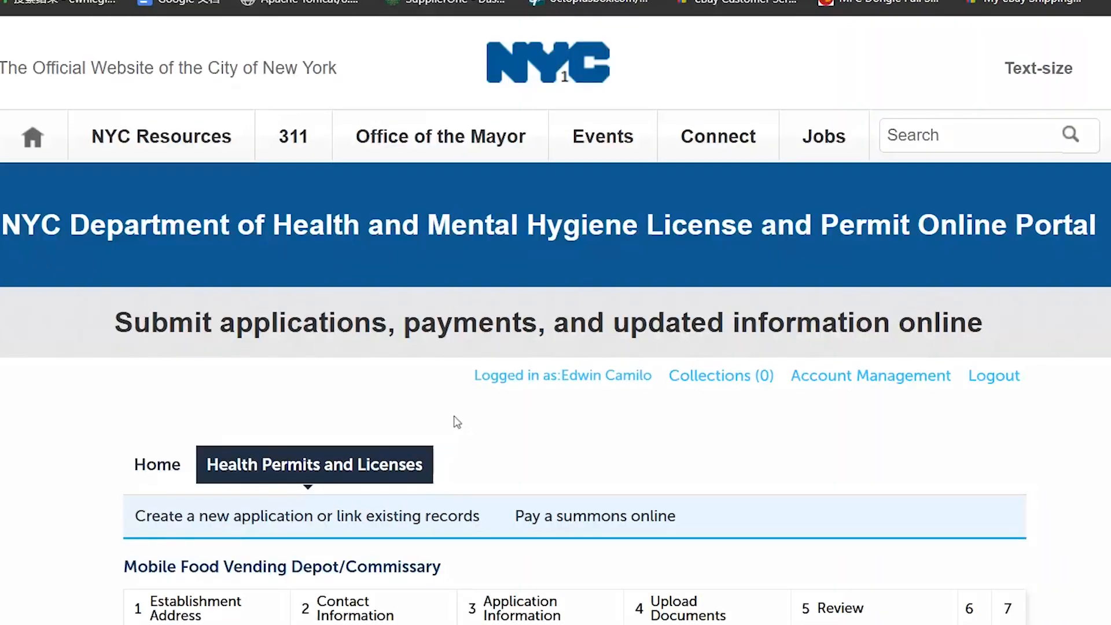
Enter the building number and street name of the business in the establishment address form.
scroll(459, 420, "down", 3)
scroll(466, 411, "down", 5)
left_click(167, 277)
scroll(575, 320, "up", 2)
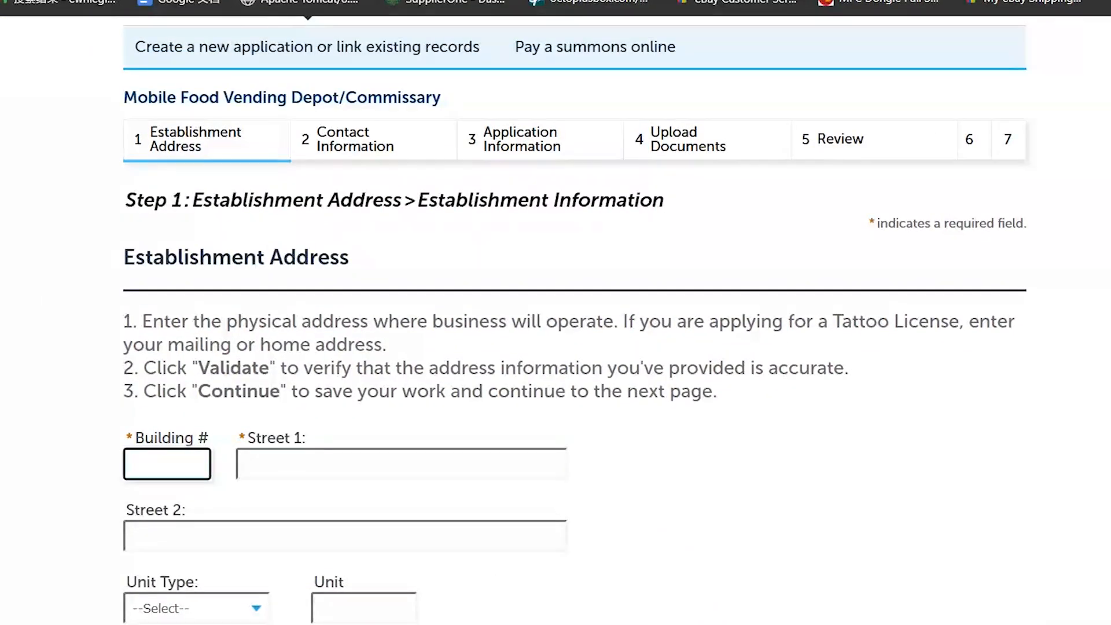
scroll(161, 454, "down", 1)
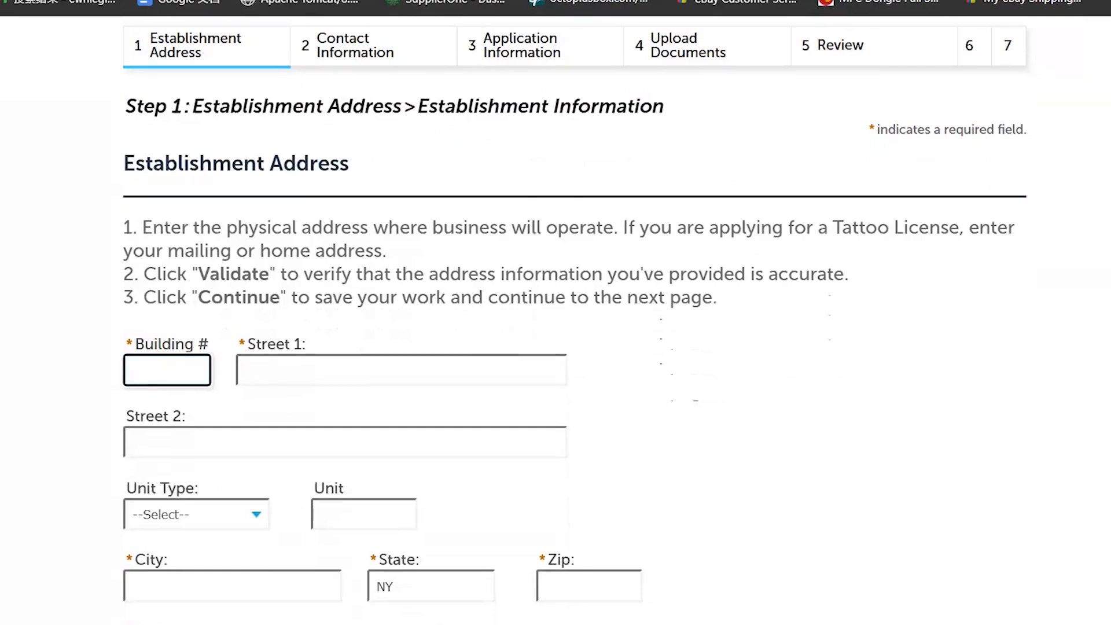
key("Tab")
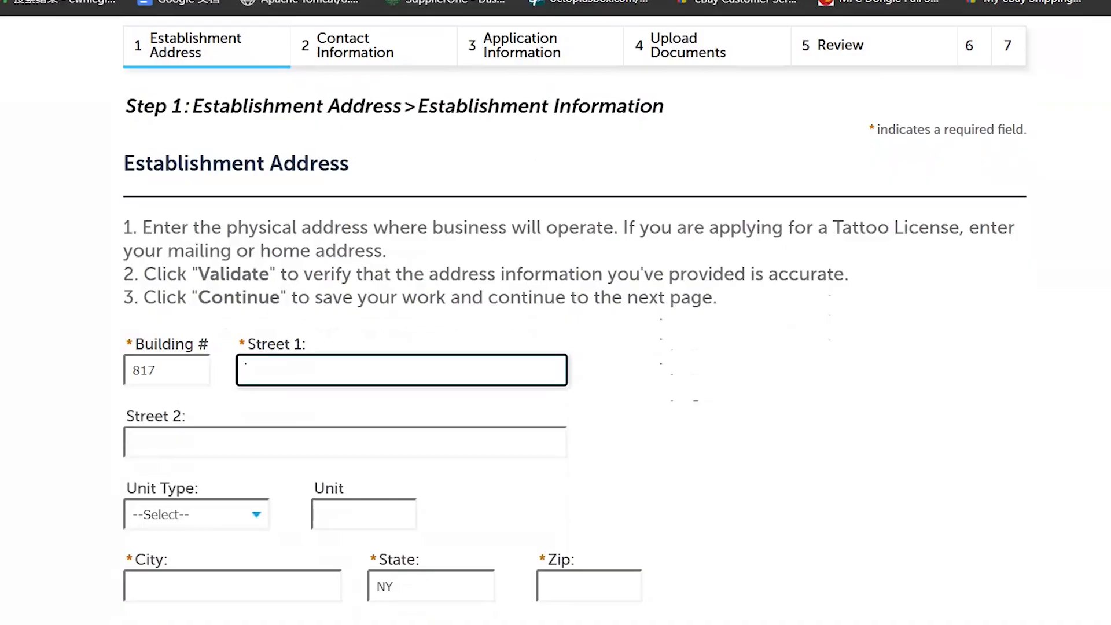
key("Tab")
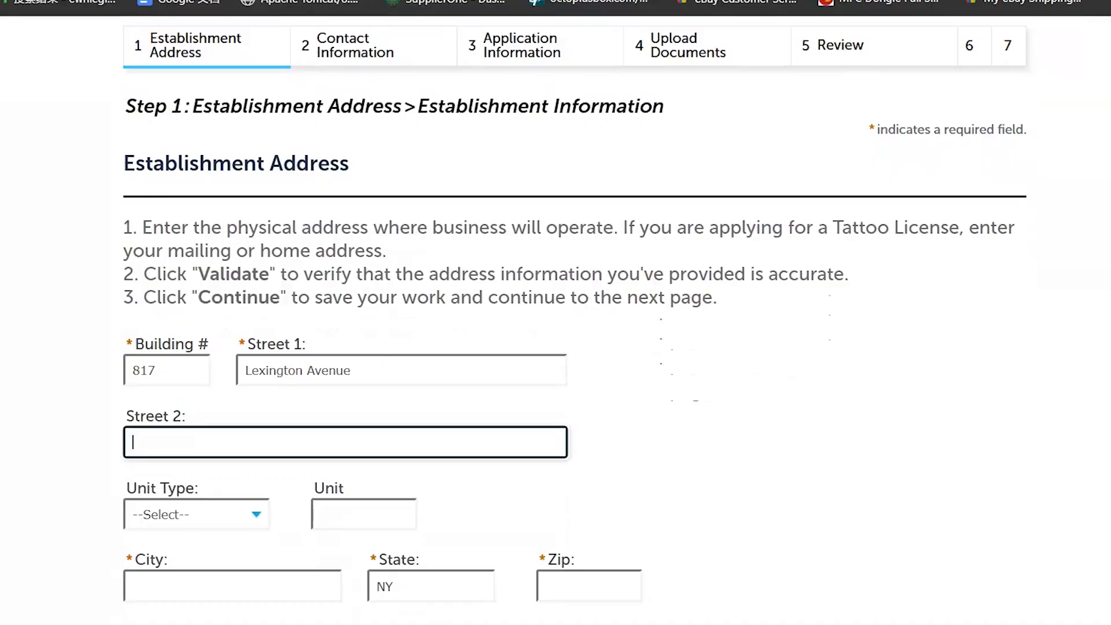
Set the unit type to BLDG and fill in the establishment's city, state and zip code.
scroll(196, 428, "down", 2)
left_click(201, 430)
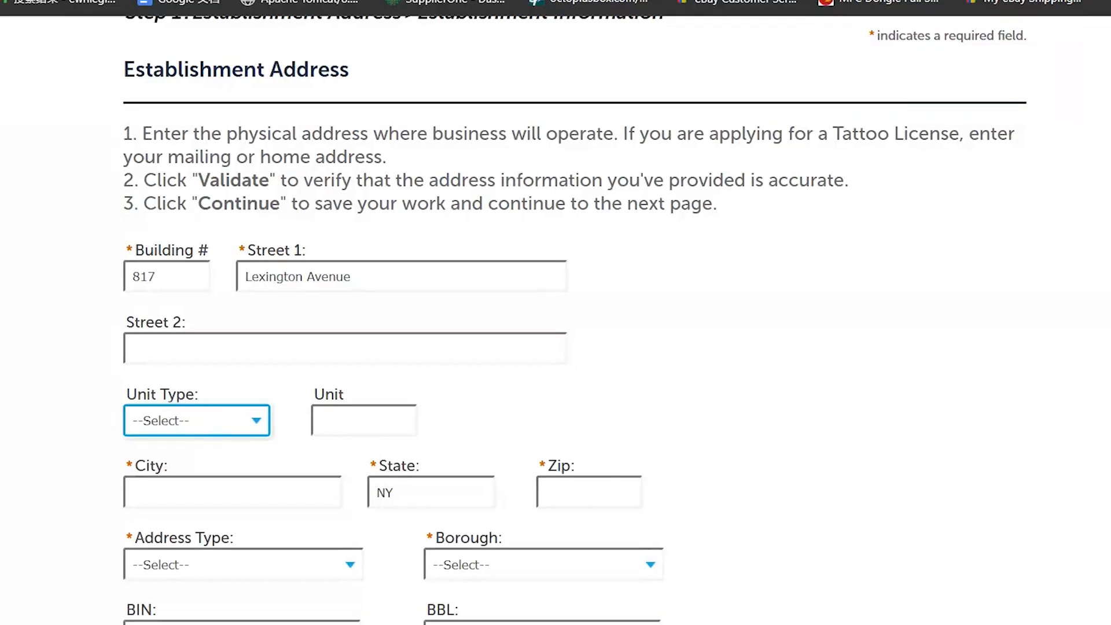
key("b")
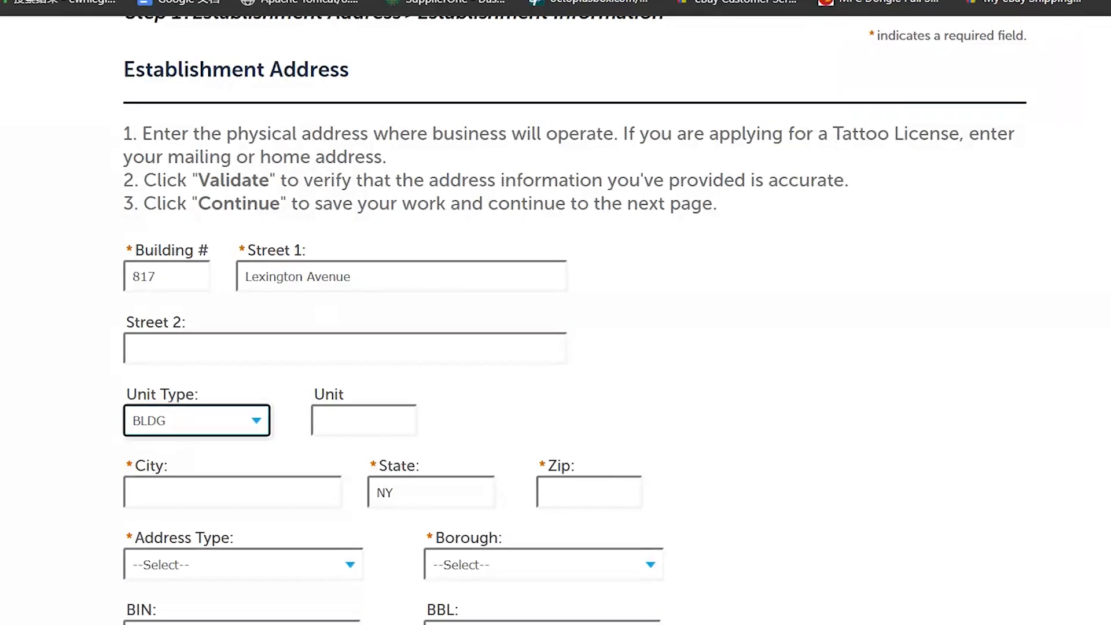
scroll(294, 422, "down", 1)
left_click(290, 403)
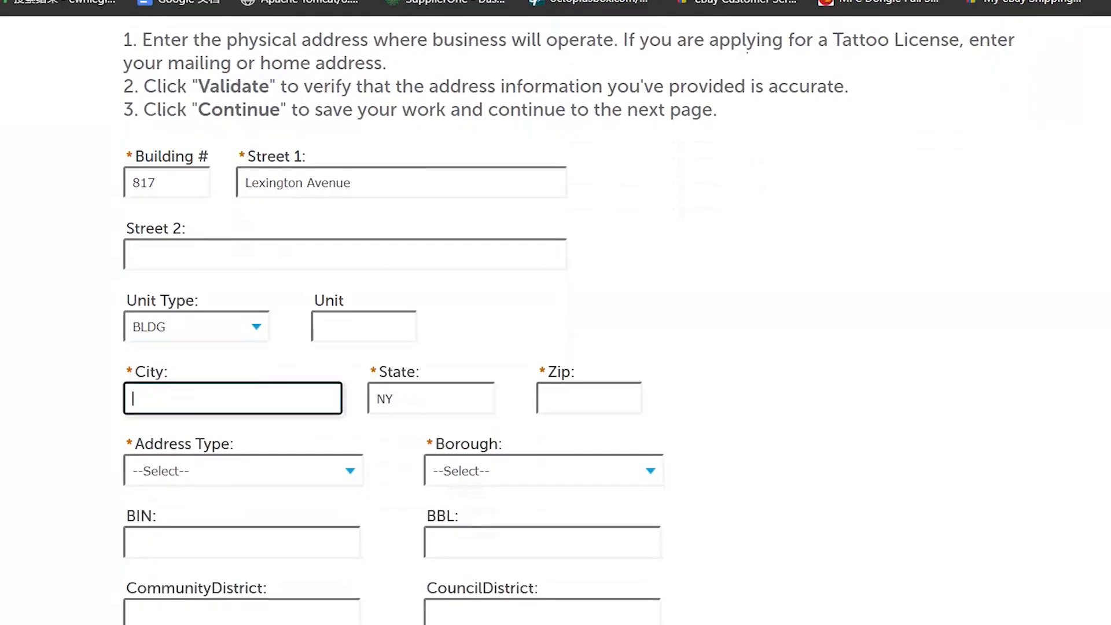
type("New York")
key("Tab")
type("New Yor")
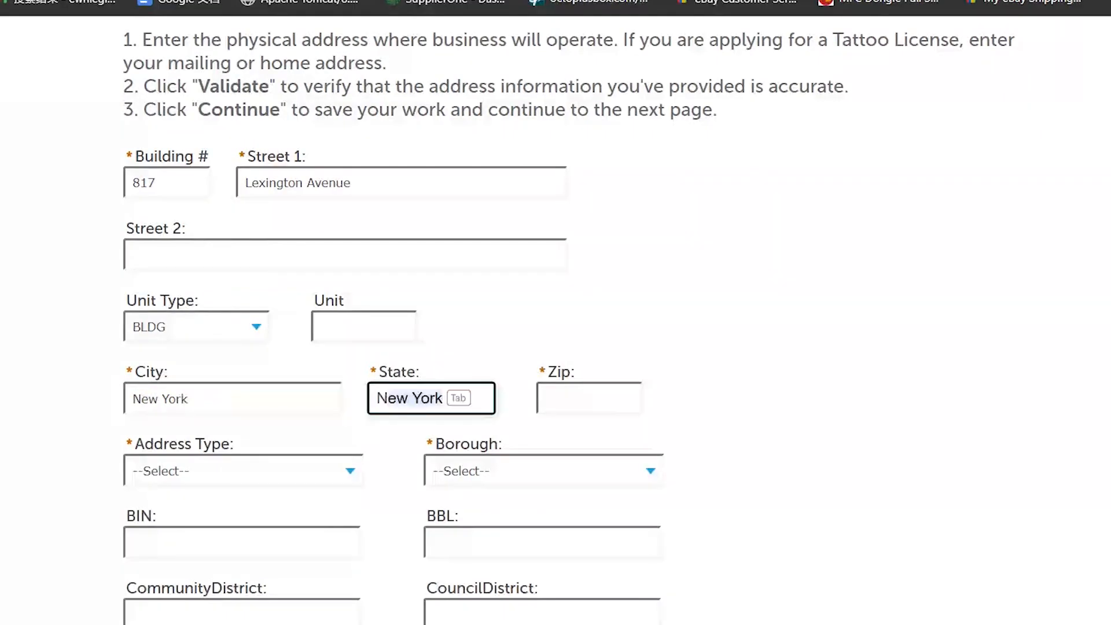
key("Tab")
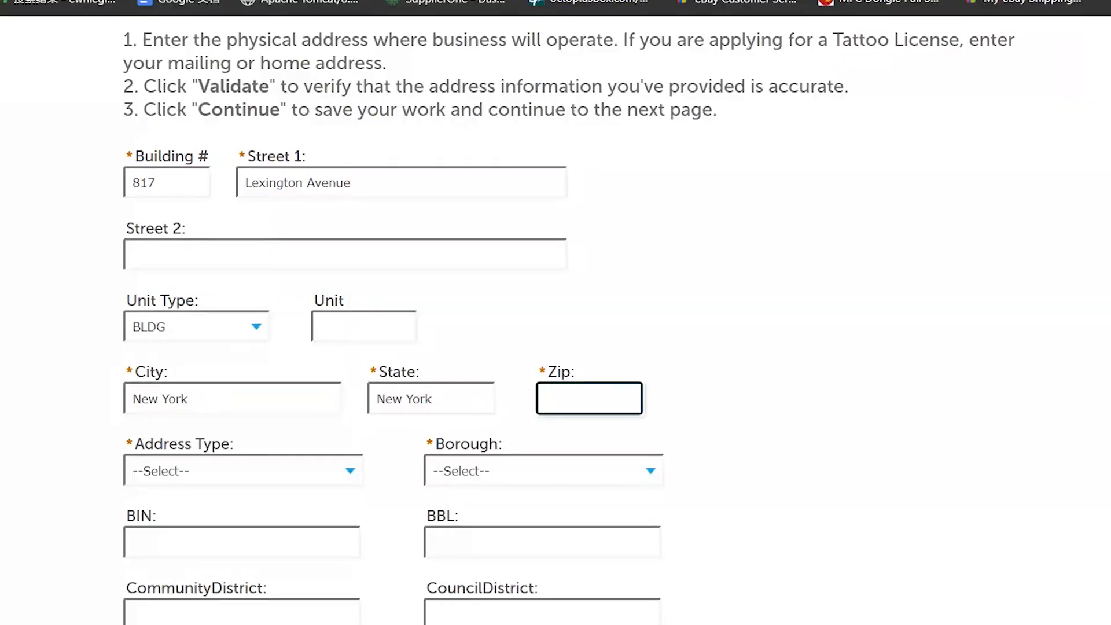
type("5-")
Set the address type to Complete Address and the borough to Manhattan.
scroll(252, 387, "down", 2)
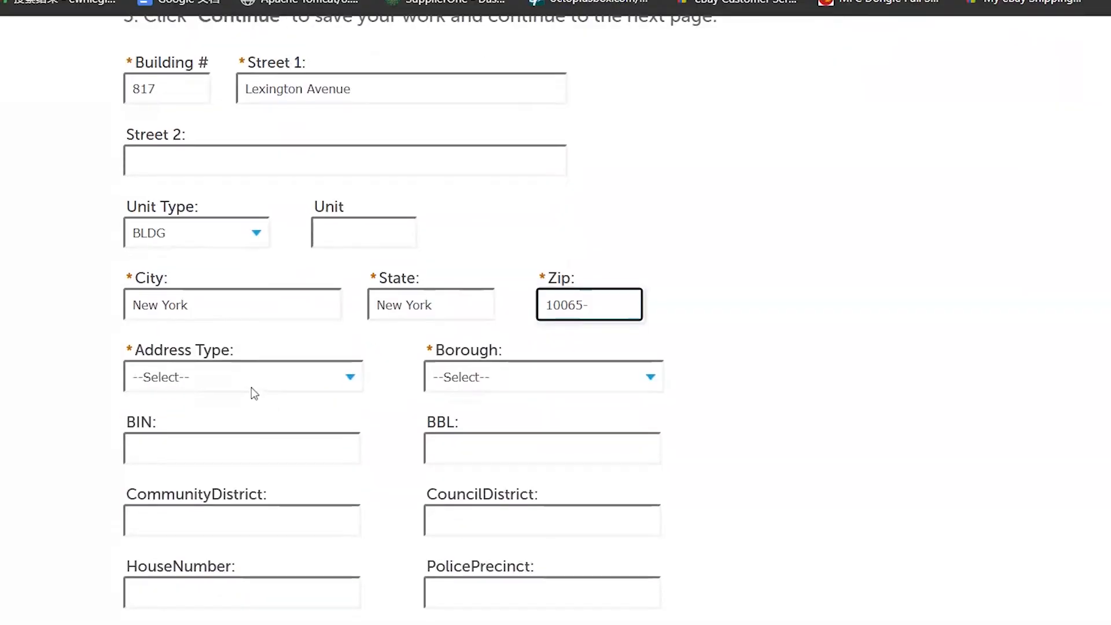
left_click(181, 373)
left_click(189, 378)
left_click(243, 427)
left_click(478, 378)
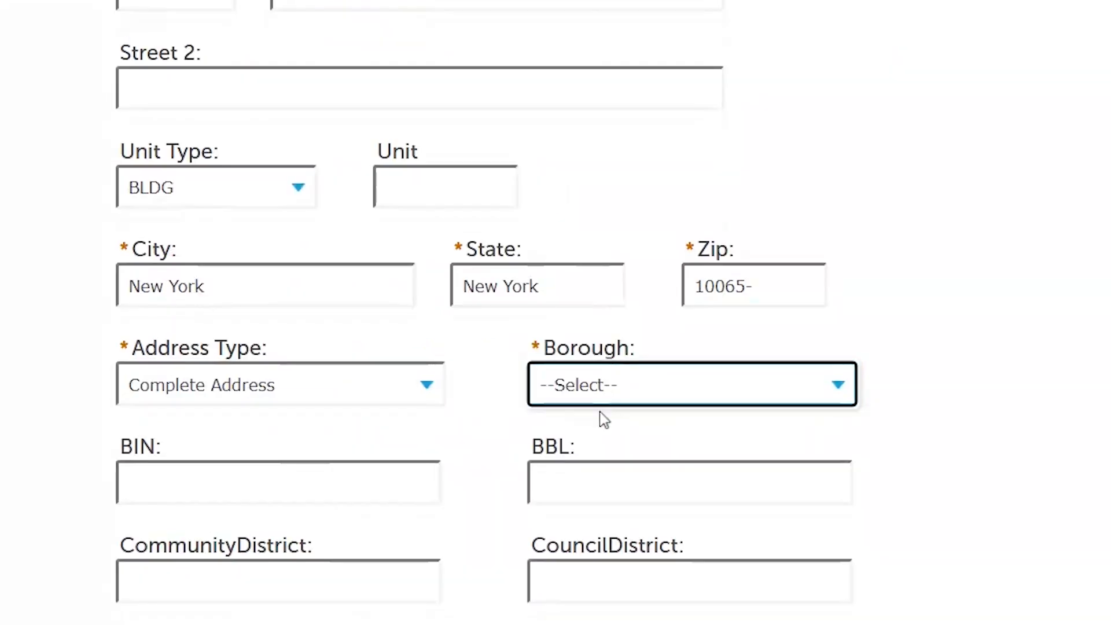
left_click(603, 480)
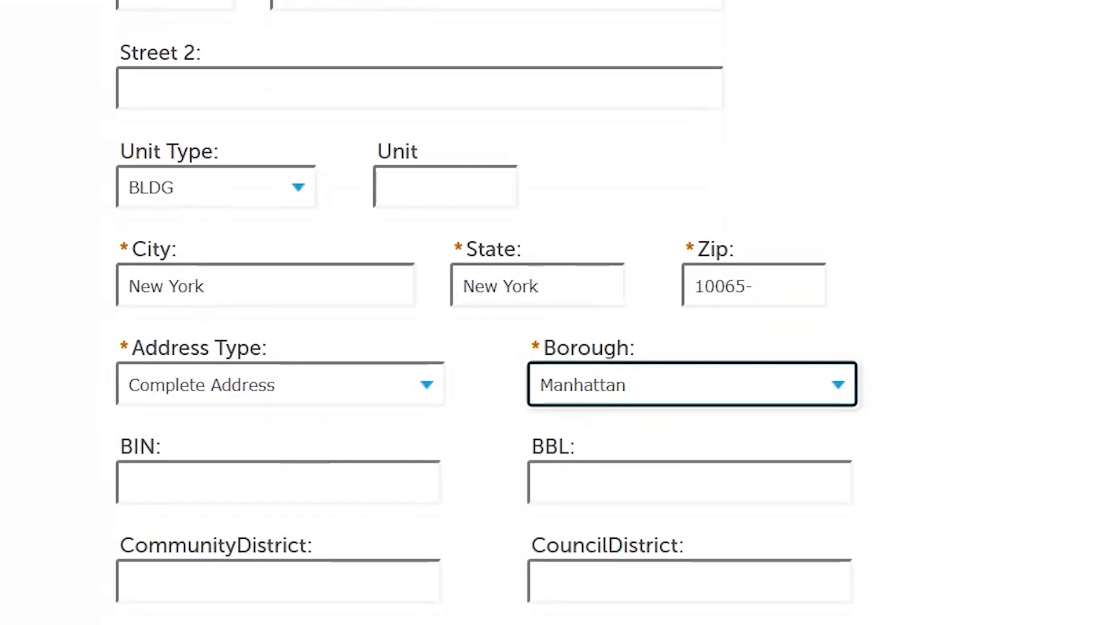
left_click(349, 385)
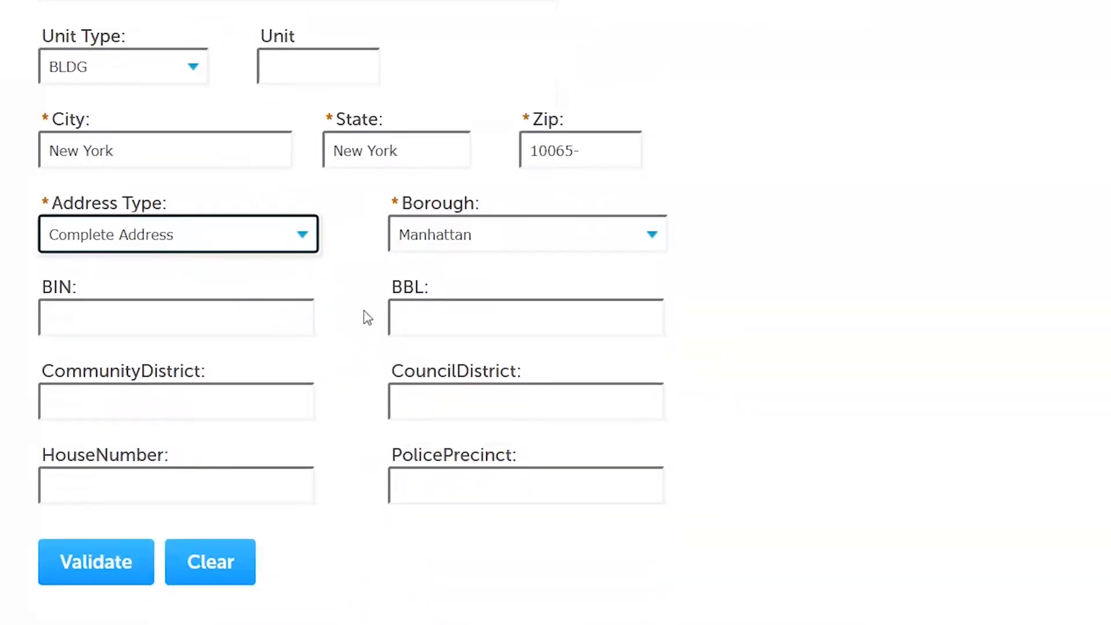
Validate the establishment address and continue to the Contact Information step.
left_click(124, 561)
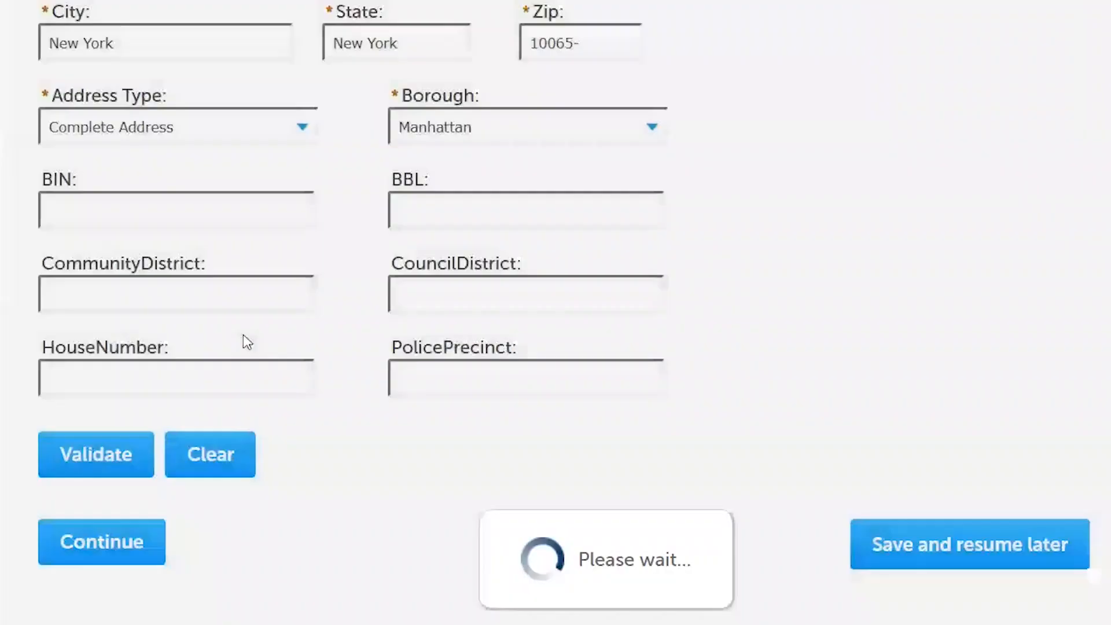
scroll(243, 336, "up", 3)
scroll(244, 334, "up", 2)
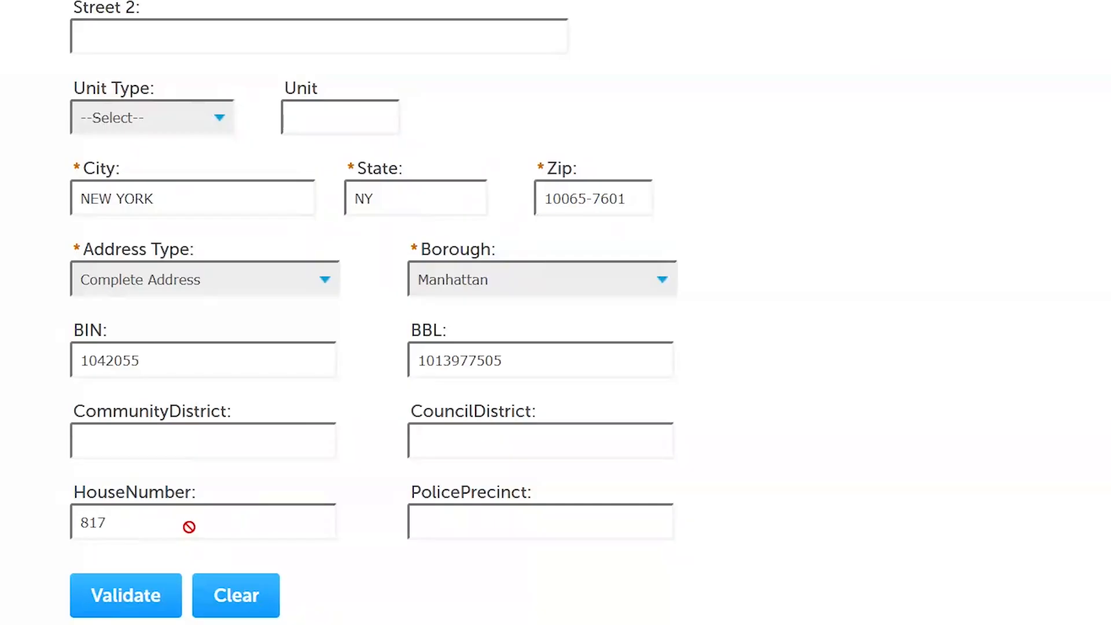
scroll(208, 614, "down", 2)
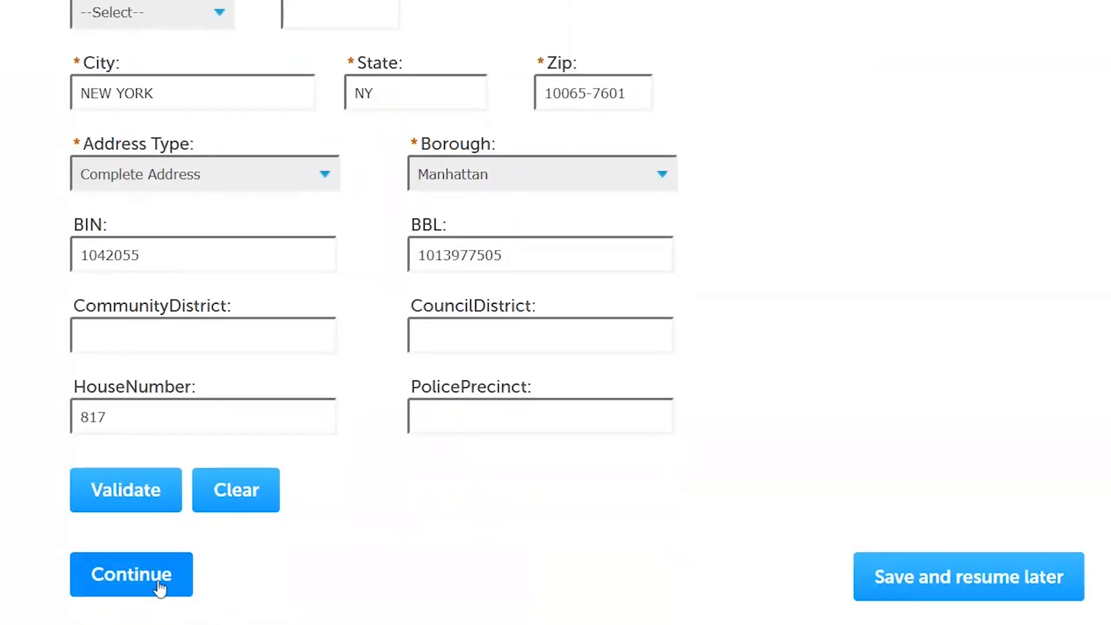
left_click(159, 588)
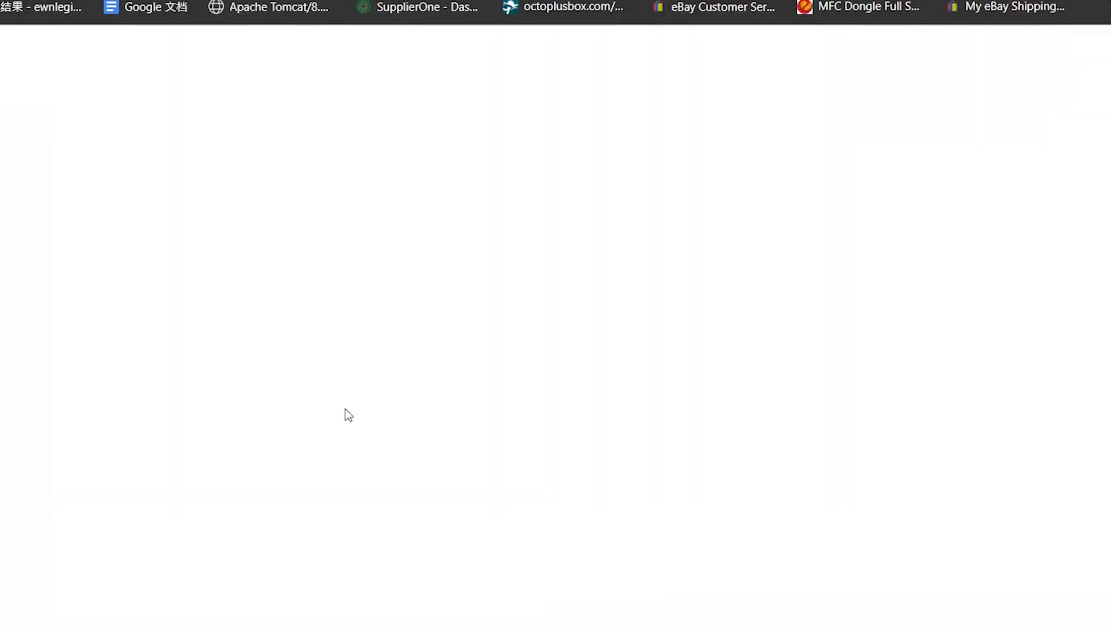
Add a new applicant contact with the contact type Individual Owner and continue to its details form.
scroll(345, 409, "down", 5)
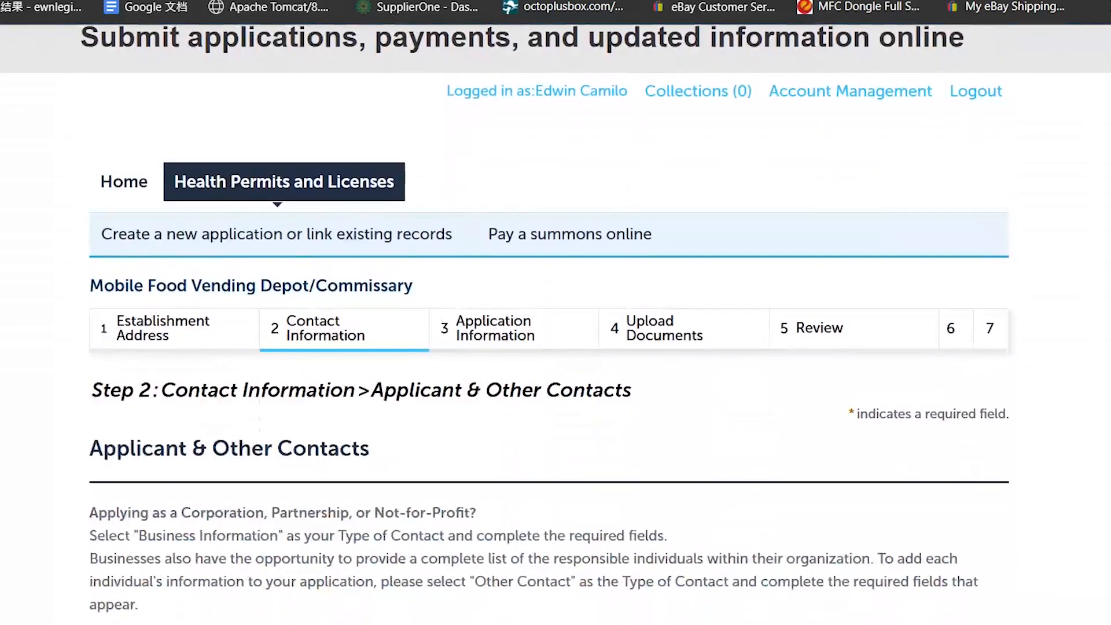
scroll(345, 409, "down", 3)
scroll(301, 397, "down", 3)
scroll(300, 391, "down", 3)
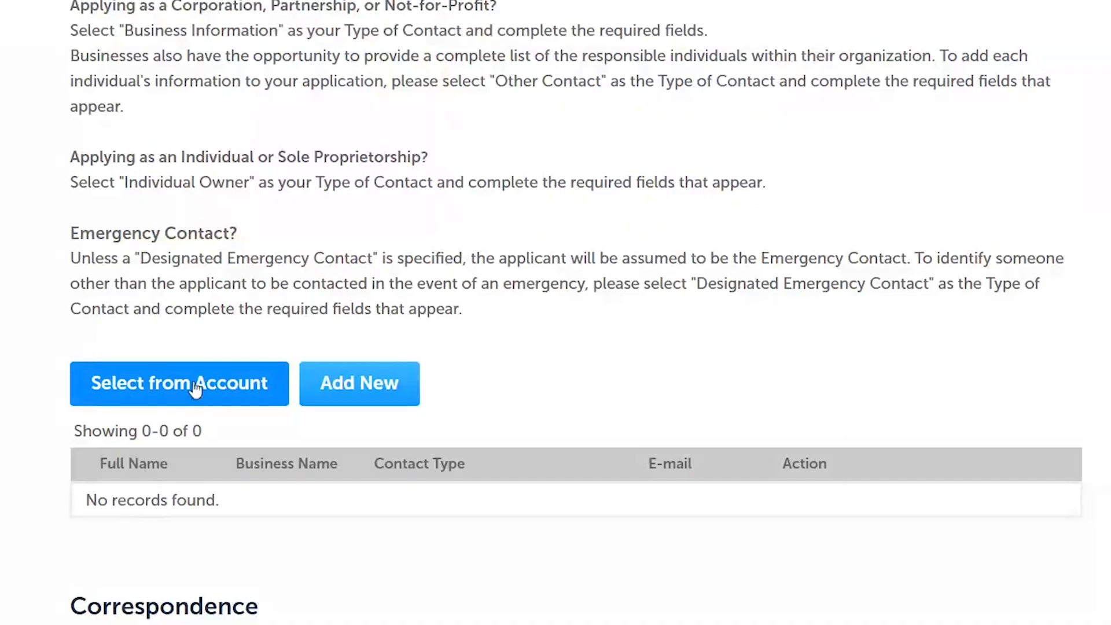
left_click(317, 387)
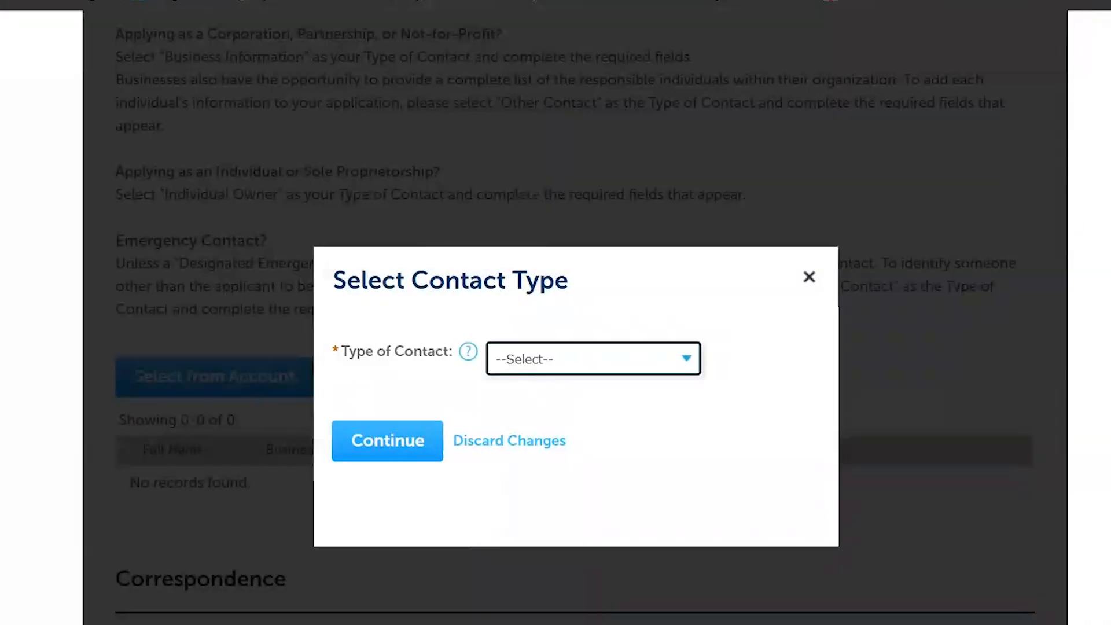
left_click(515, 468)
left_click(400, 445)
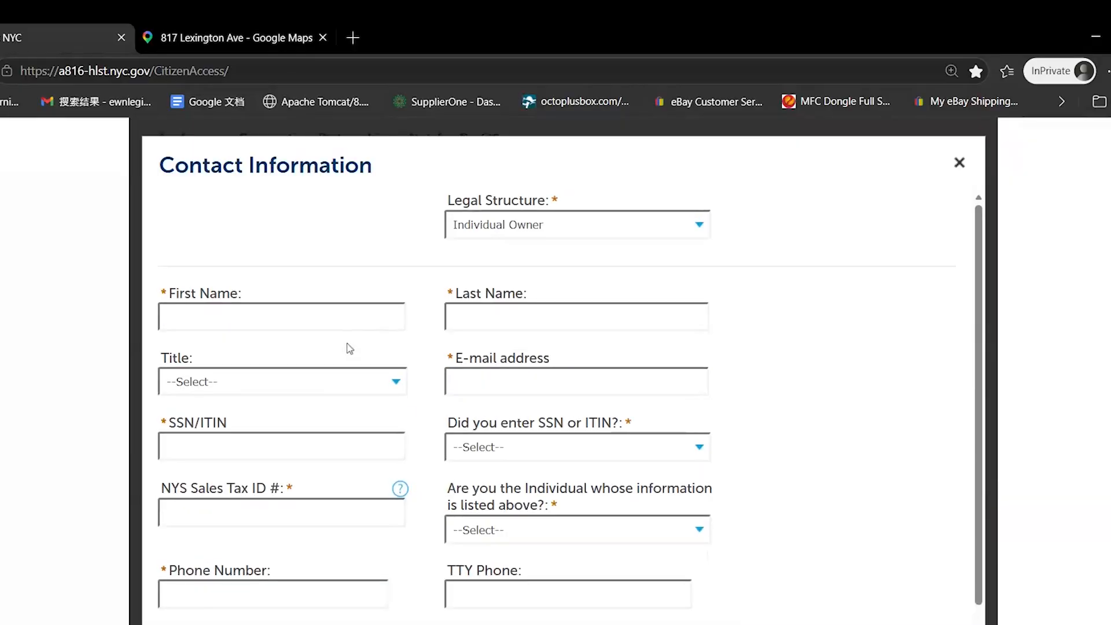
Enter the applicant's first and last name and set the title to President.
left_click(347, 317)
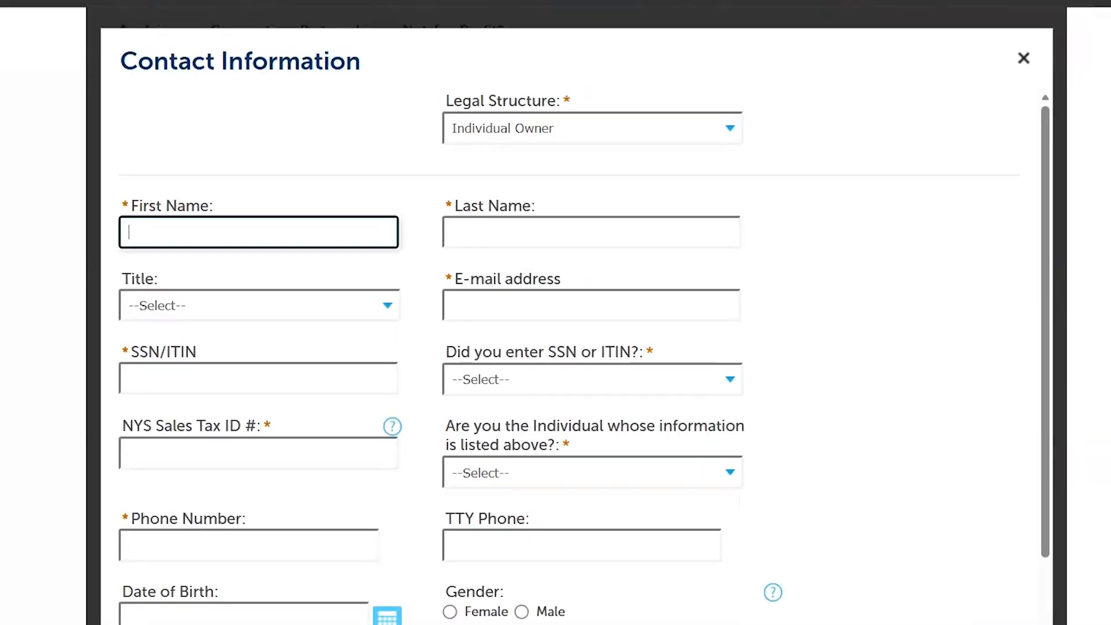
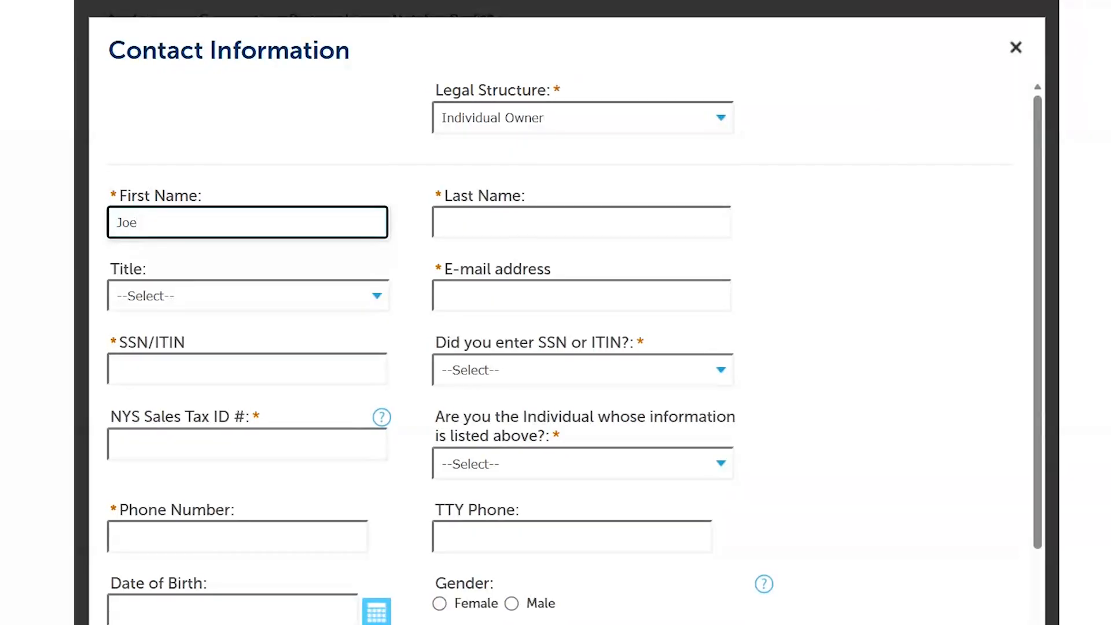
key("Tab")
key("Tab")
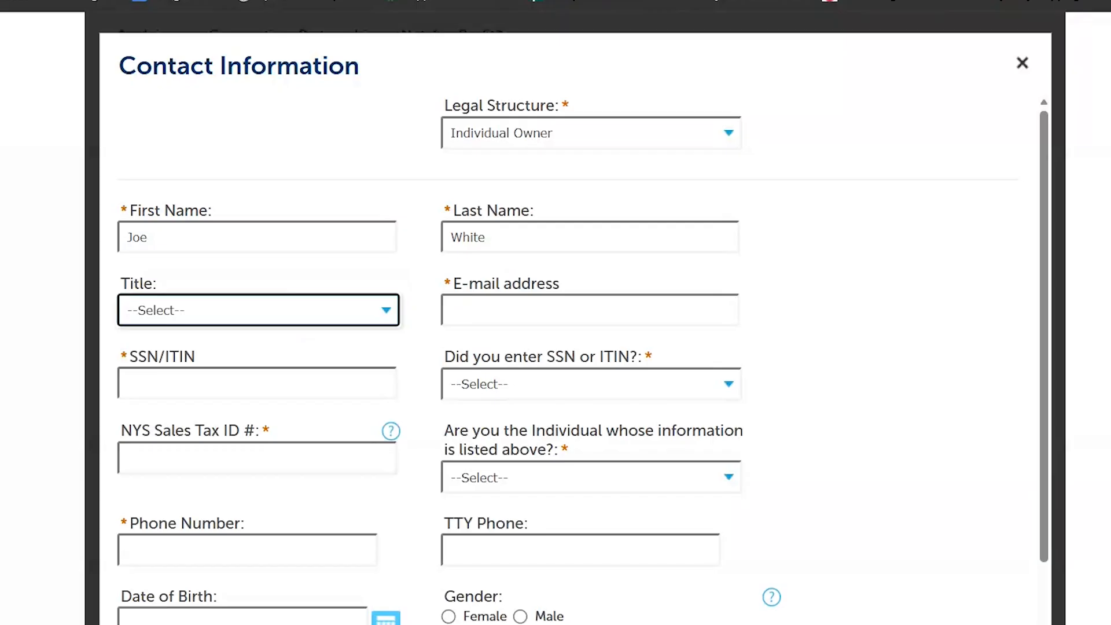
key("p")
key("Tab")
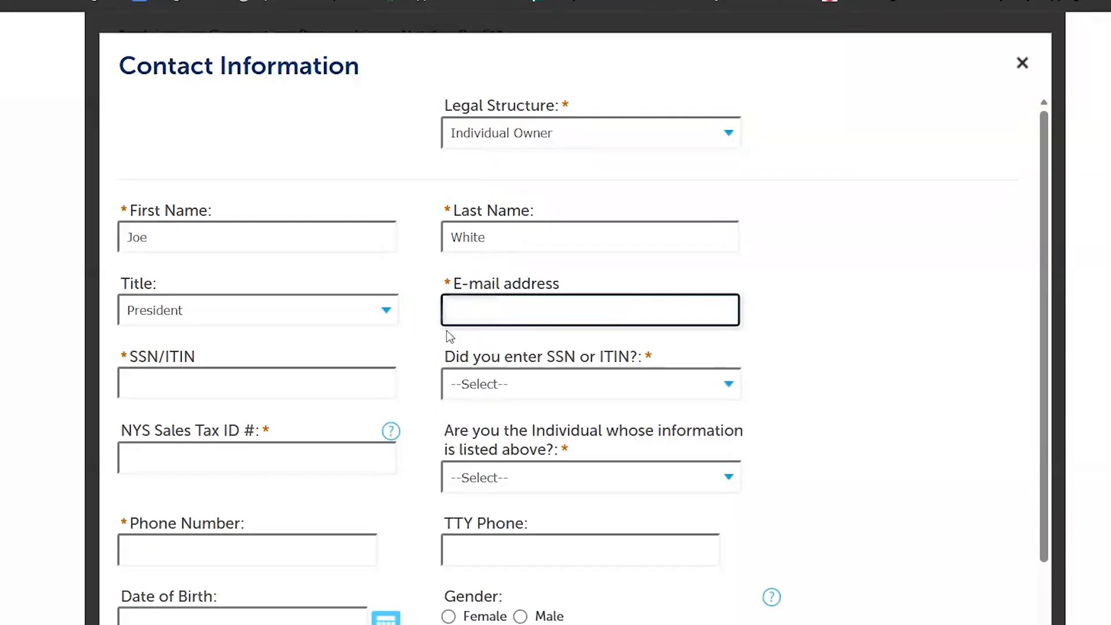
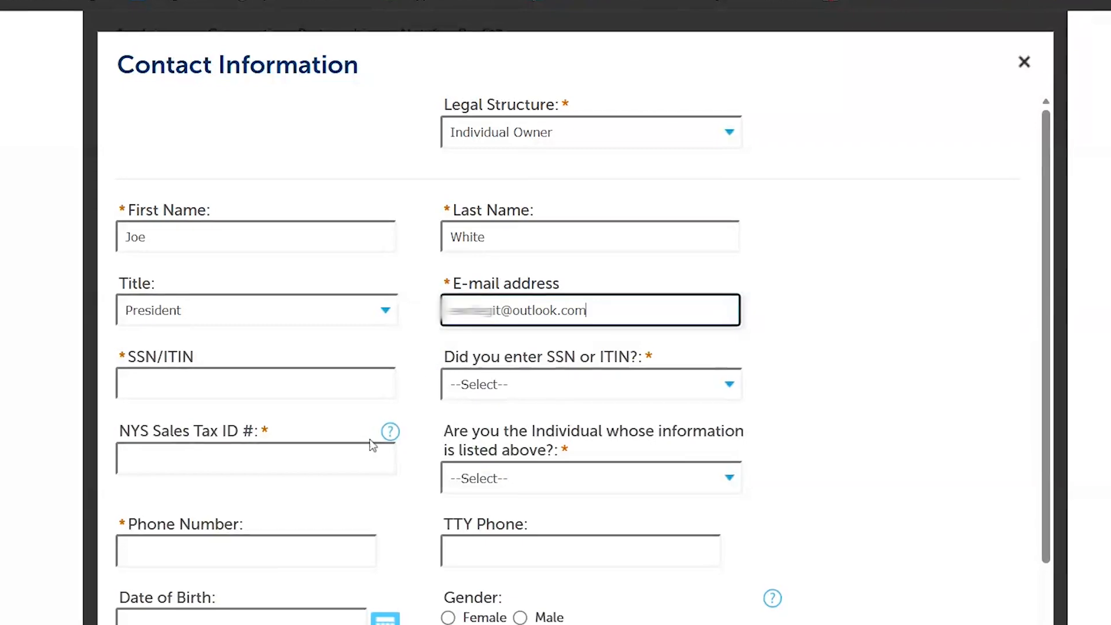
Enter the applicant's Social Security number and set the SSN or ITIN question to SSN.
left_click(377, 394)
type("••••")
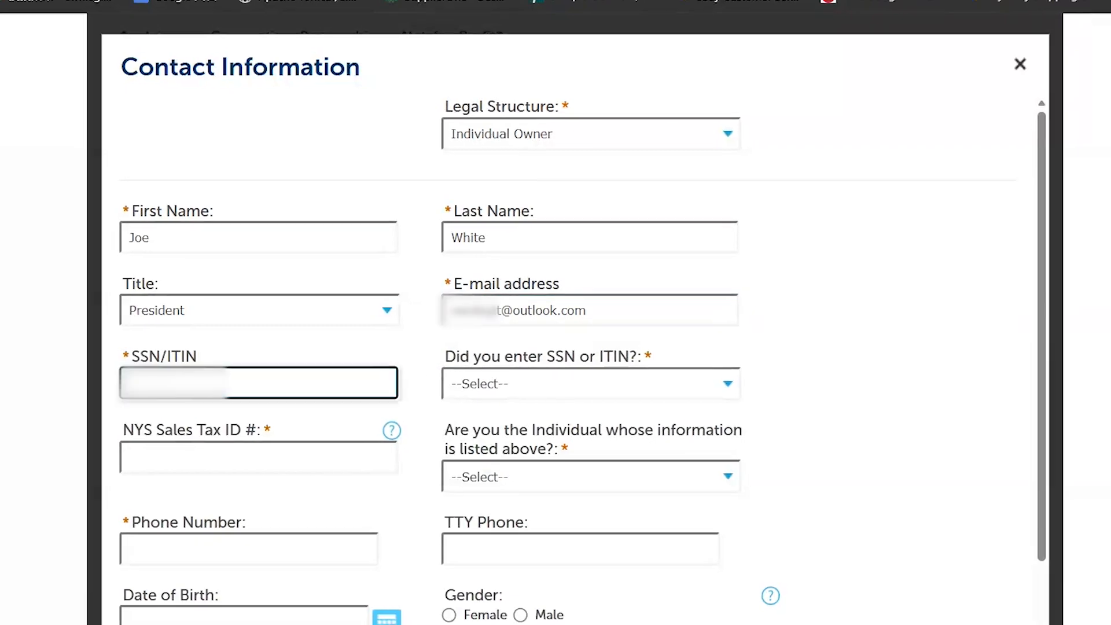
type("849")
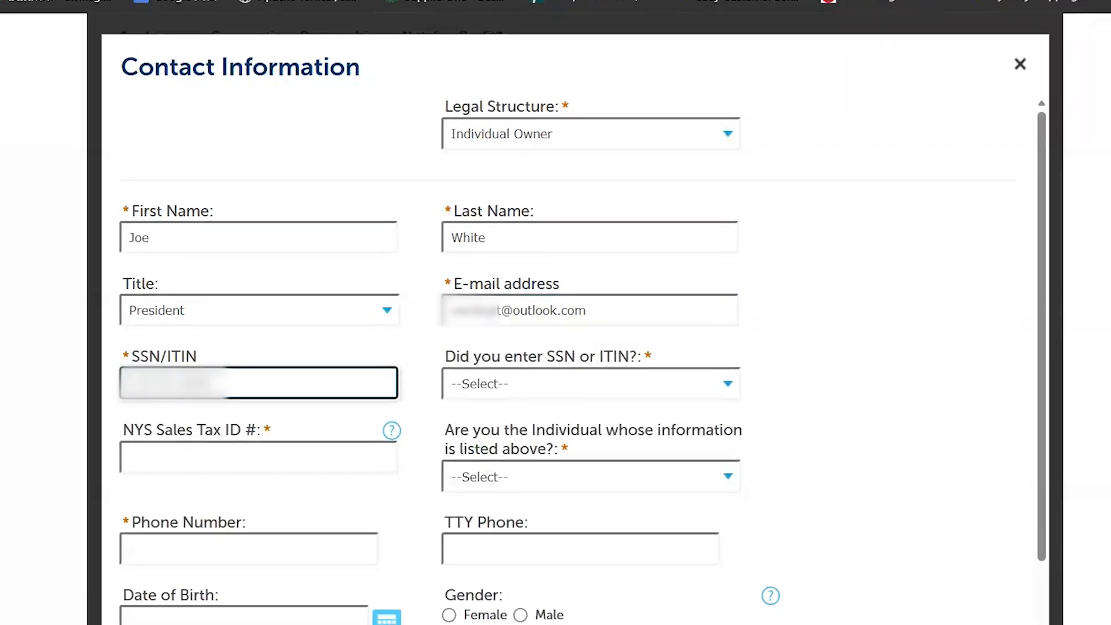
left_click(535, 387)
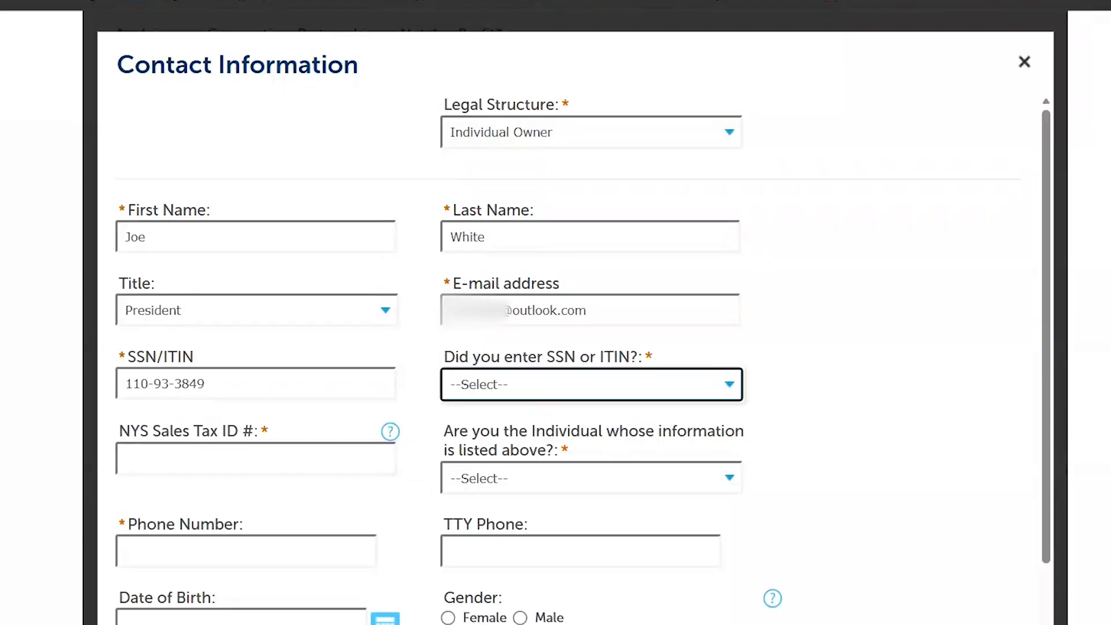
left_click(499, 433)
Enter the applicant's NYS Sales Tax ID number.
left_click(327, 462)
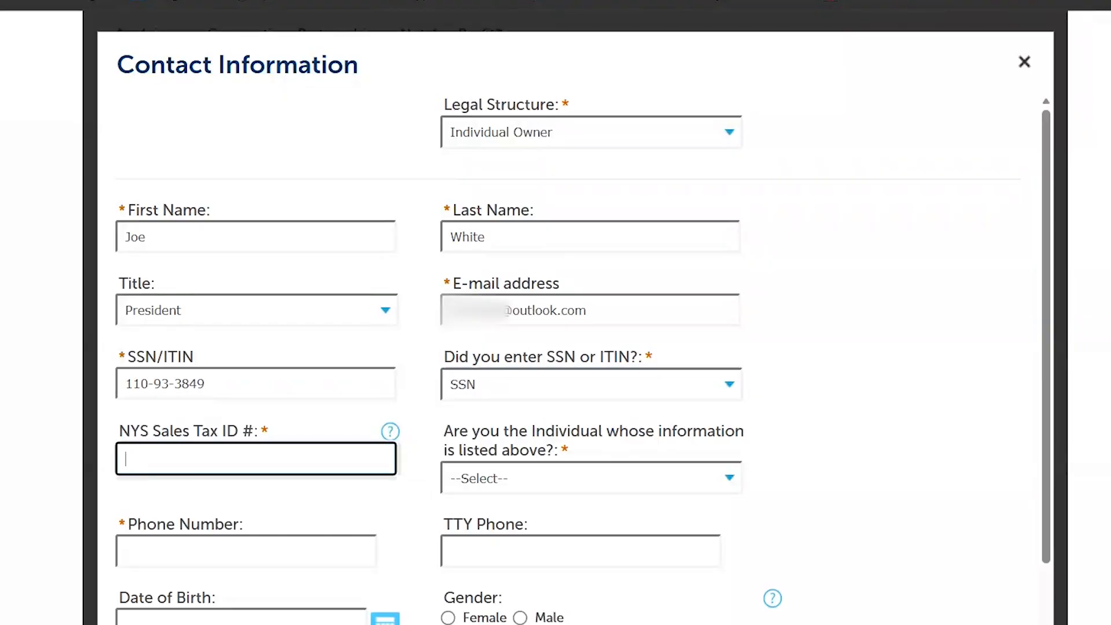
scroll(573, 347, "down", 2)
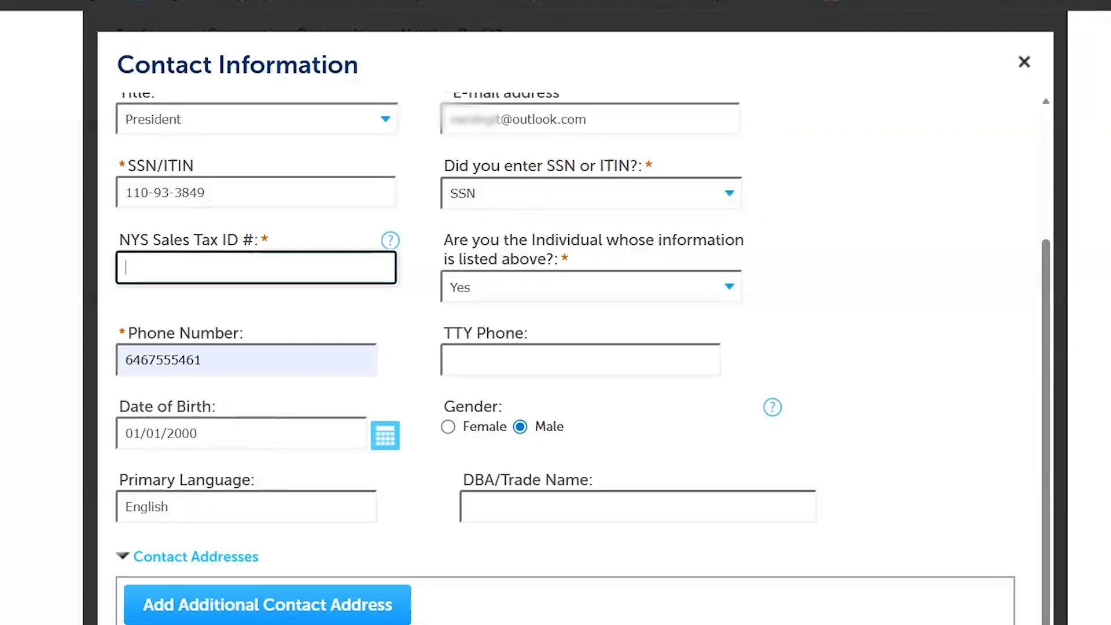
left_click(822, 250)
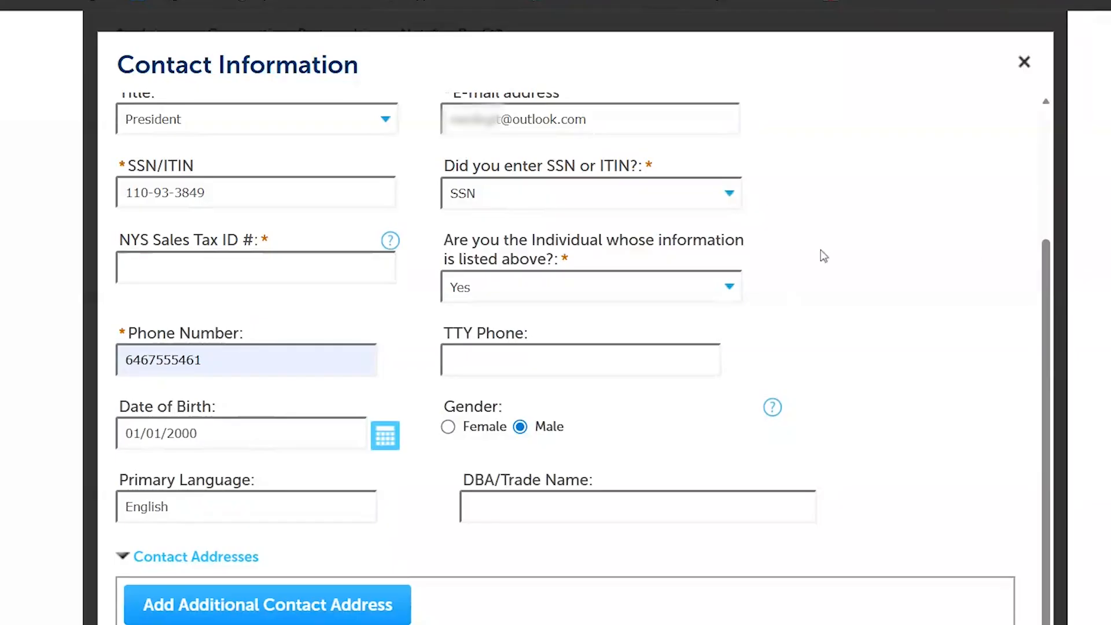
left_click(261, 269)
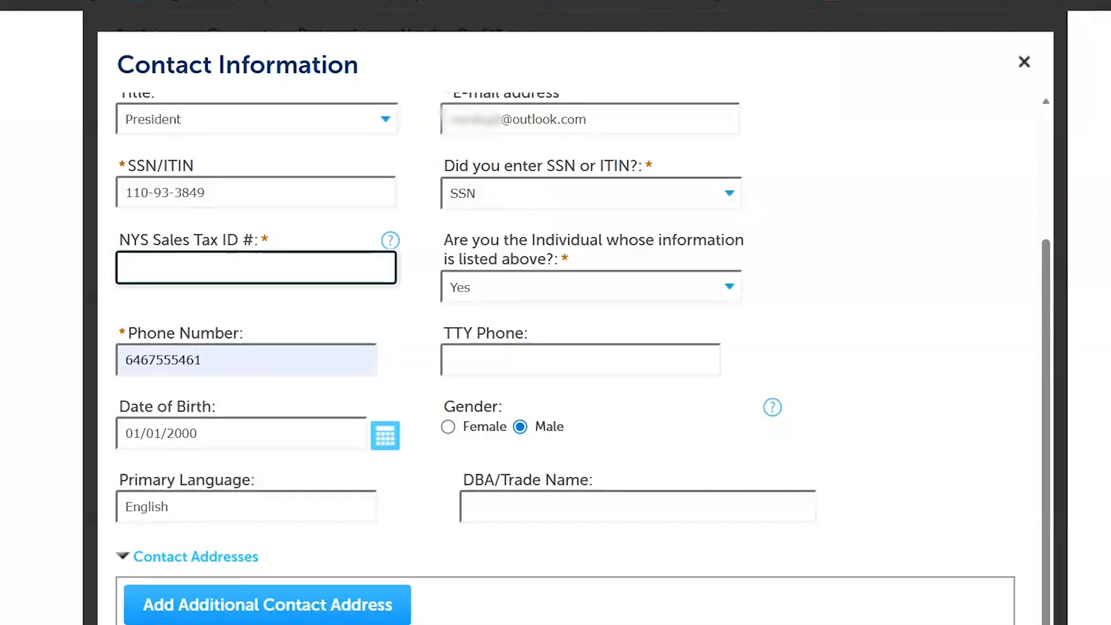
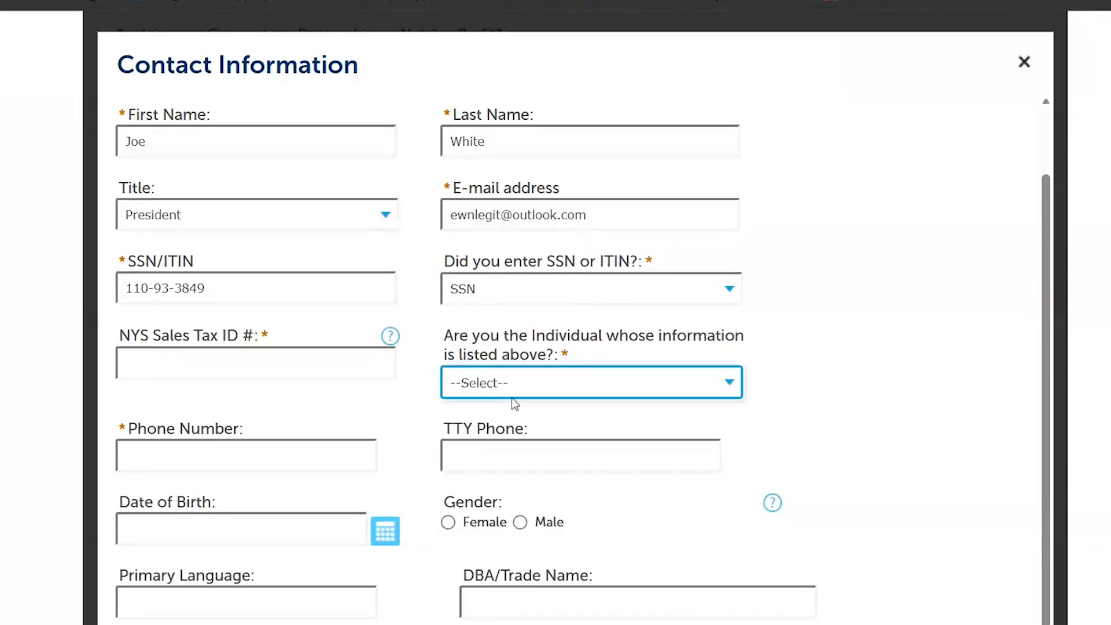
Answer Yes to being the individual whose information is listed above and fill in the applicant's phone number.
left_click(512, 397)
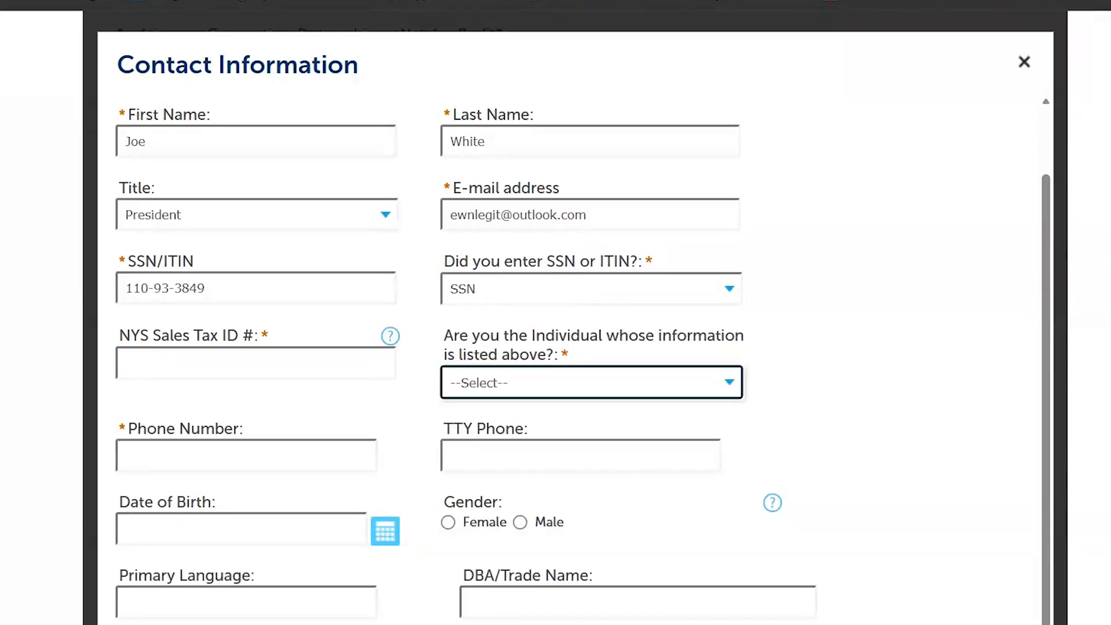
key("Down")
key("Tab")
key("Down")
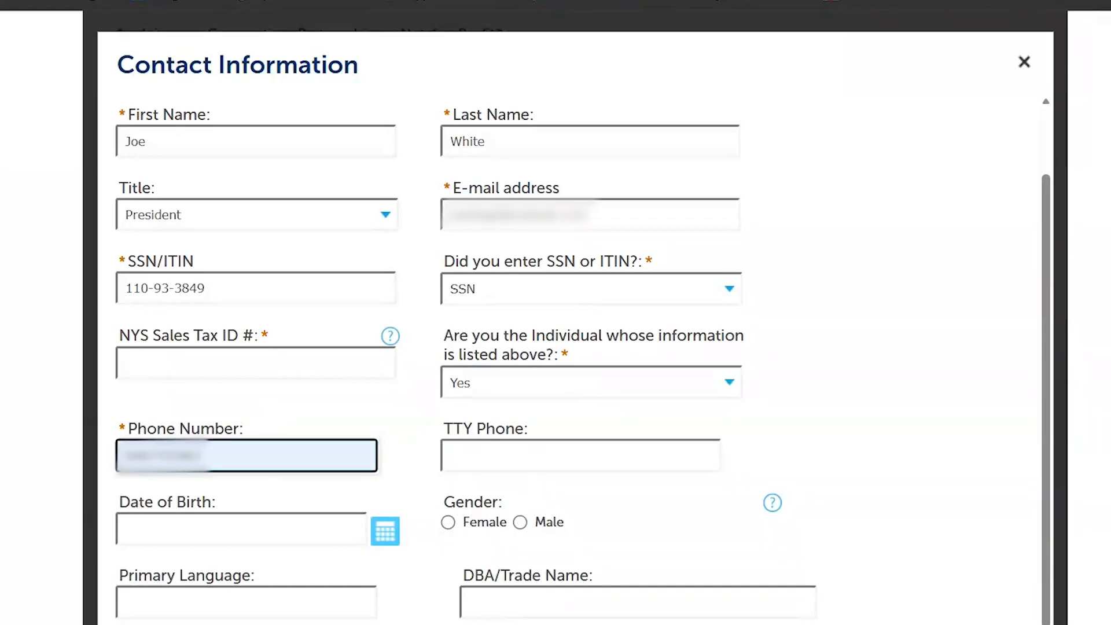
Set the applicant's date of birth using the calendar.
left_click(385, 531)
scroll(385, 530, "down", 2)
left_click(202, 472)
left_click(201, 472)
left_click(126, 463)
left_click(127, 463)
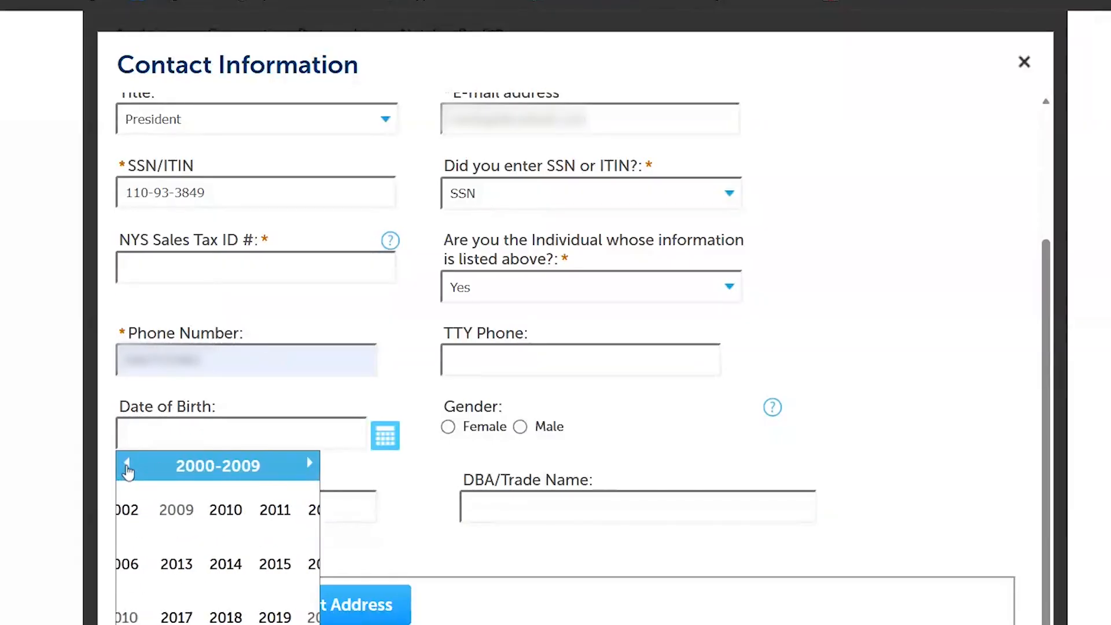
left_click(191, 508)
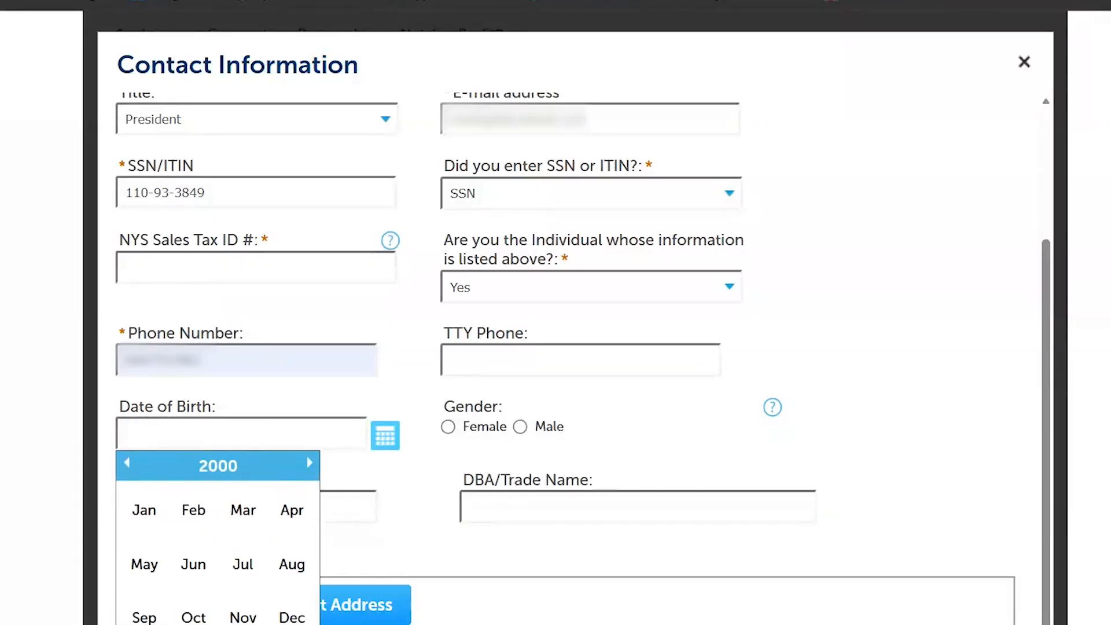
left_click(146, 512)
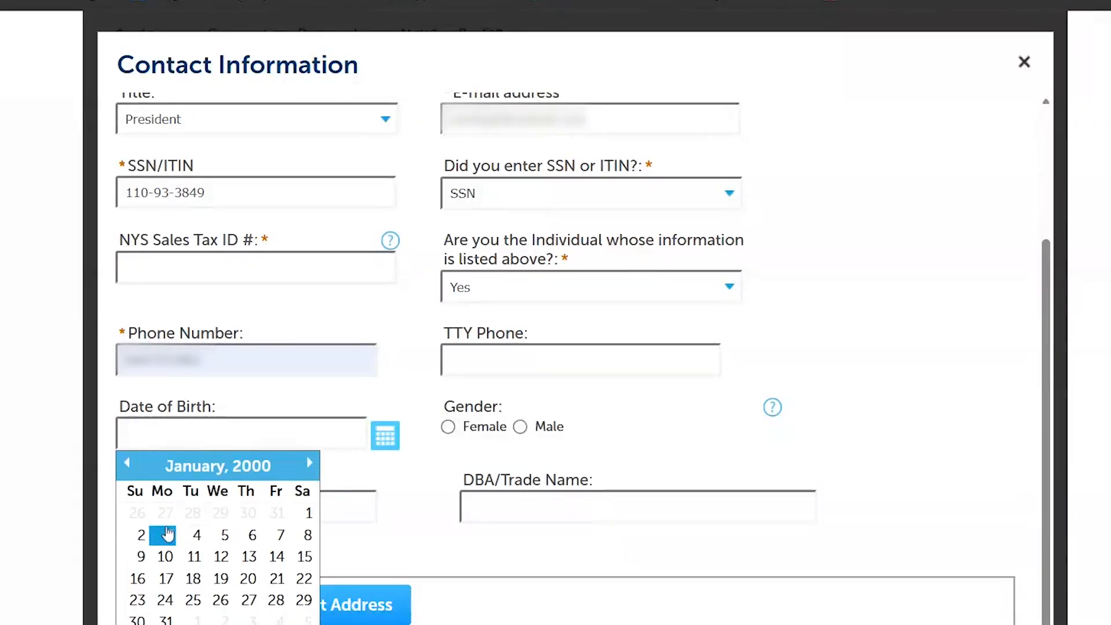
left_click(302, 512)
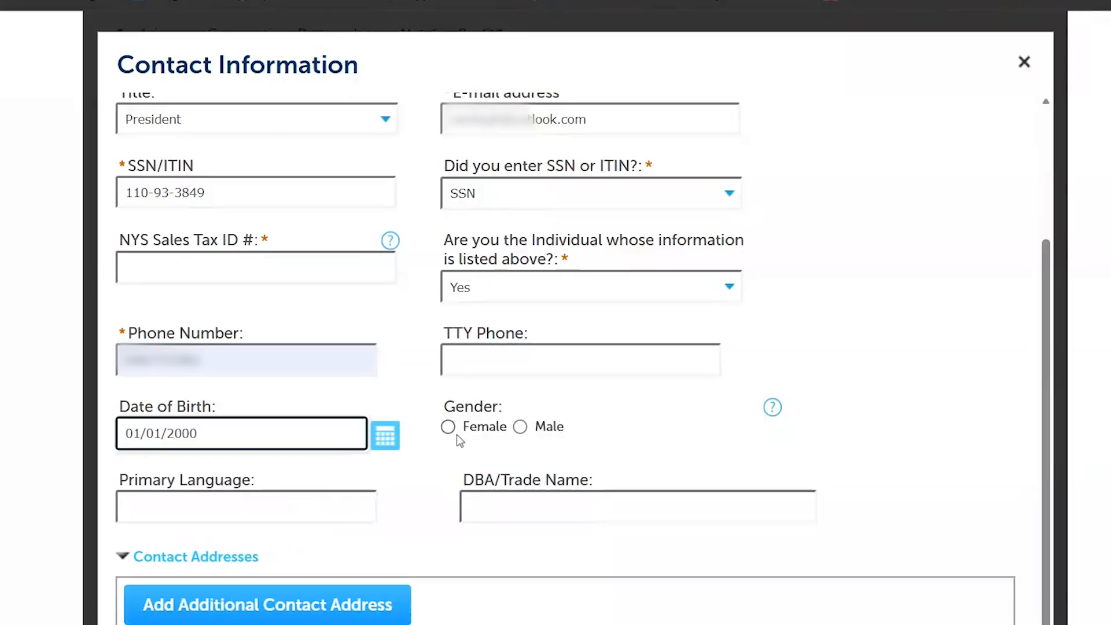
Set the applicant's gender to Male and the primary language to English.
left_click(521, 430)
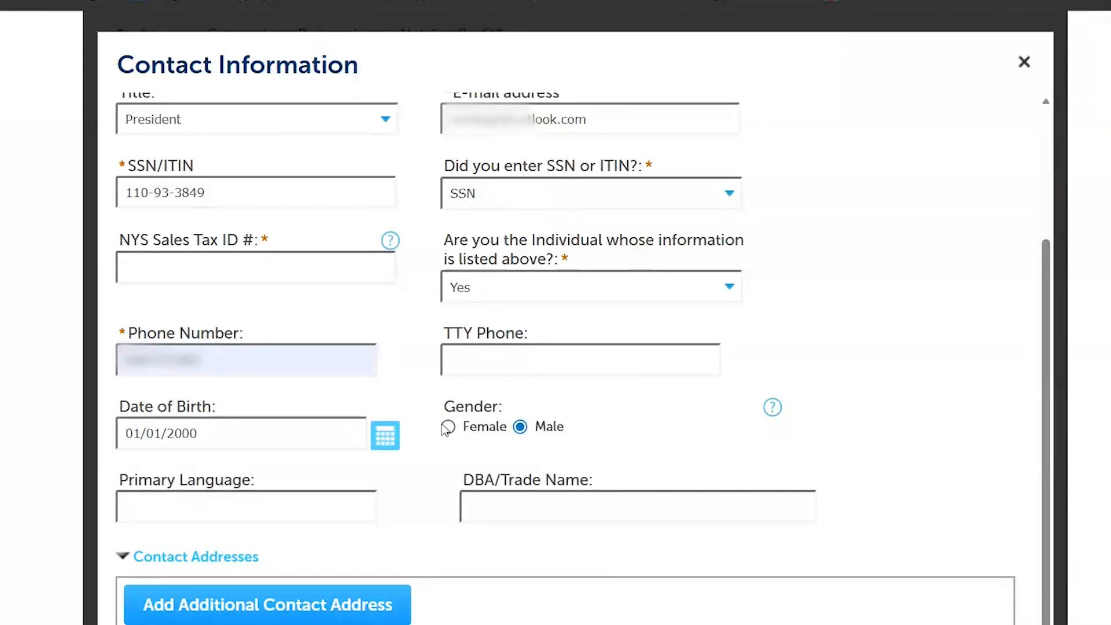
left_click(254, 507)
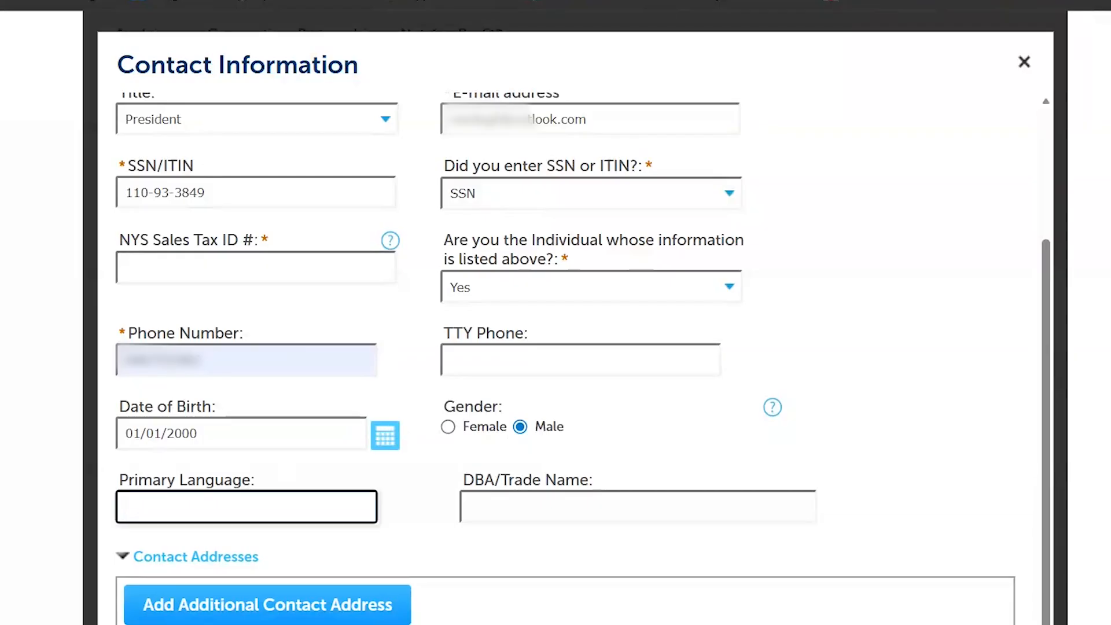
type("English")
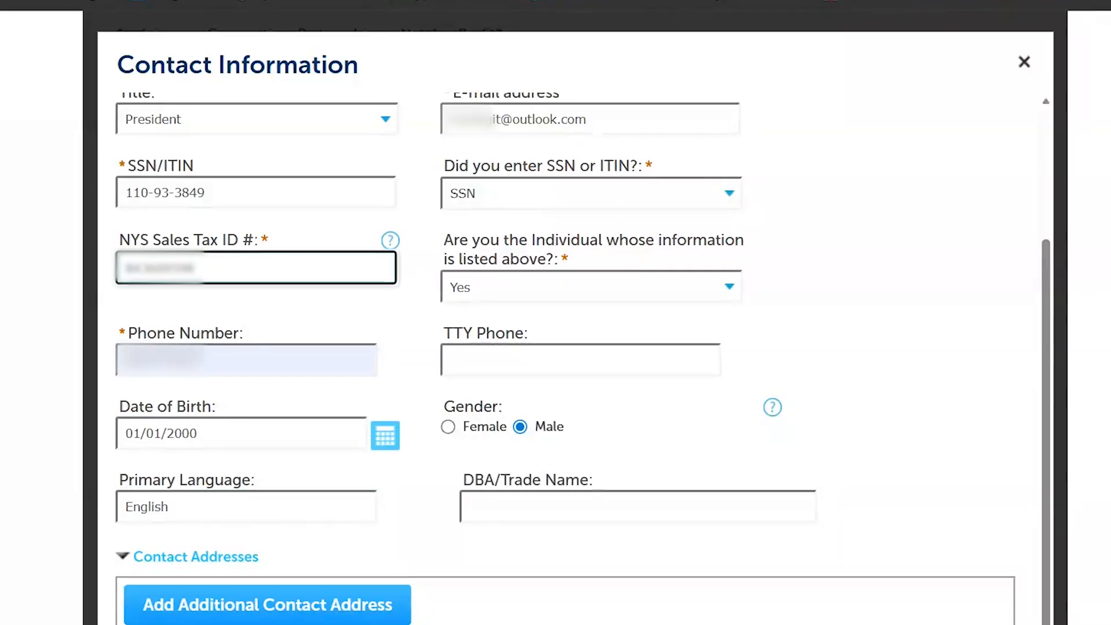
Save the completed Individual Owner contact to the application.
scroll(619, 391, "down", 3)
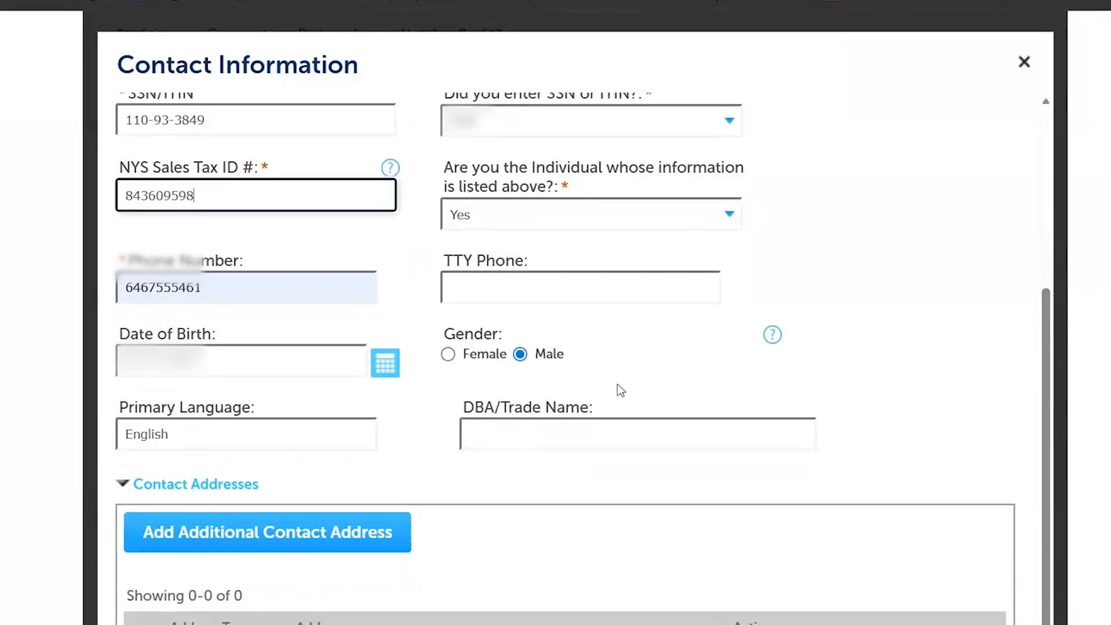
scroll(616, 407, "down", 2)
left_click(166, 541)
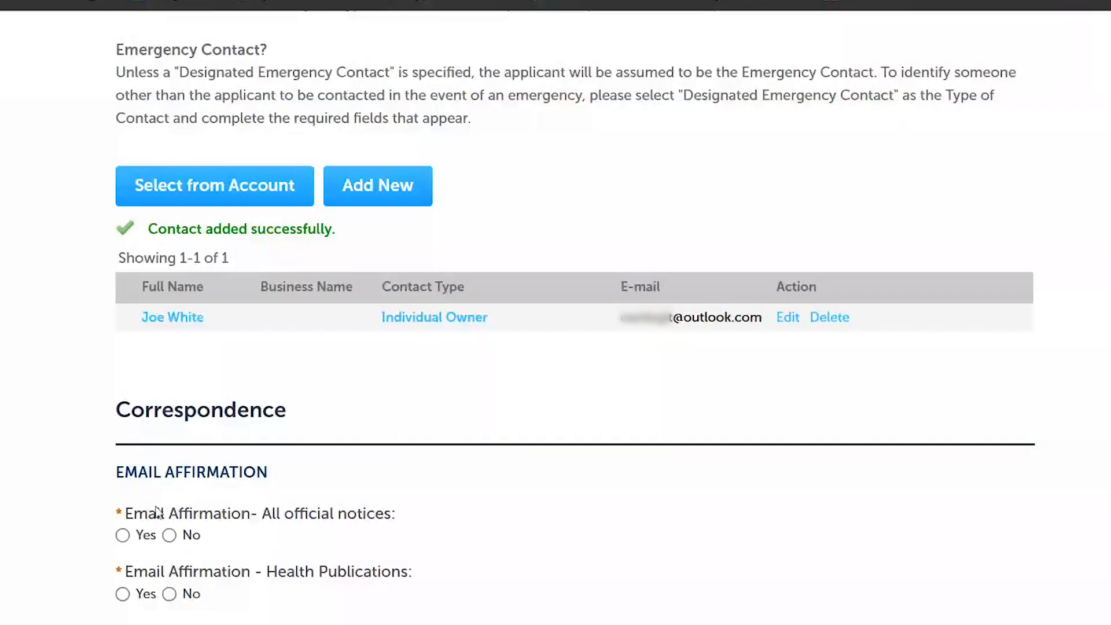
Answer Yes to e-mail affirmation for all official notices and for health publications, and continue to Application Information.
left_click(123, 535)
left_click(124, 594)
scroll(186, 561, "down", 3)
left_click(202, 489)
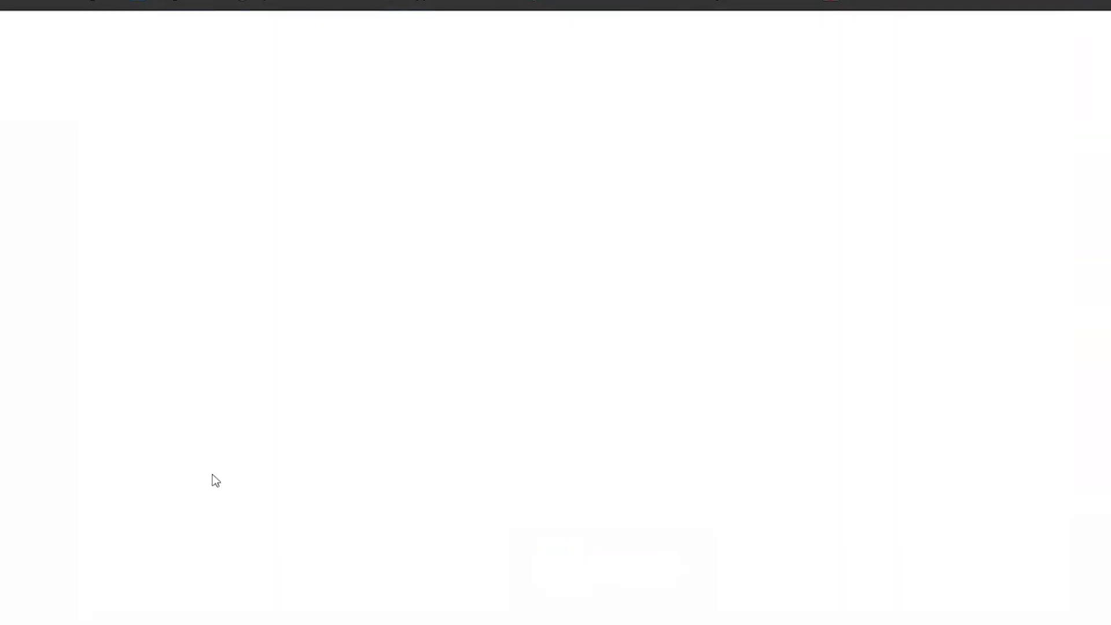
Answer Yes to business inspections in a language other than English, choose Mandarin, and continue to the next page.
scroll(234, 463, "down", 6)
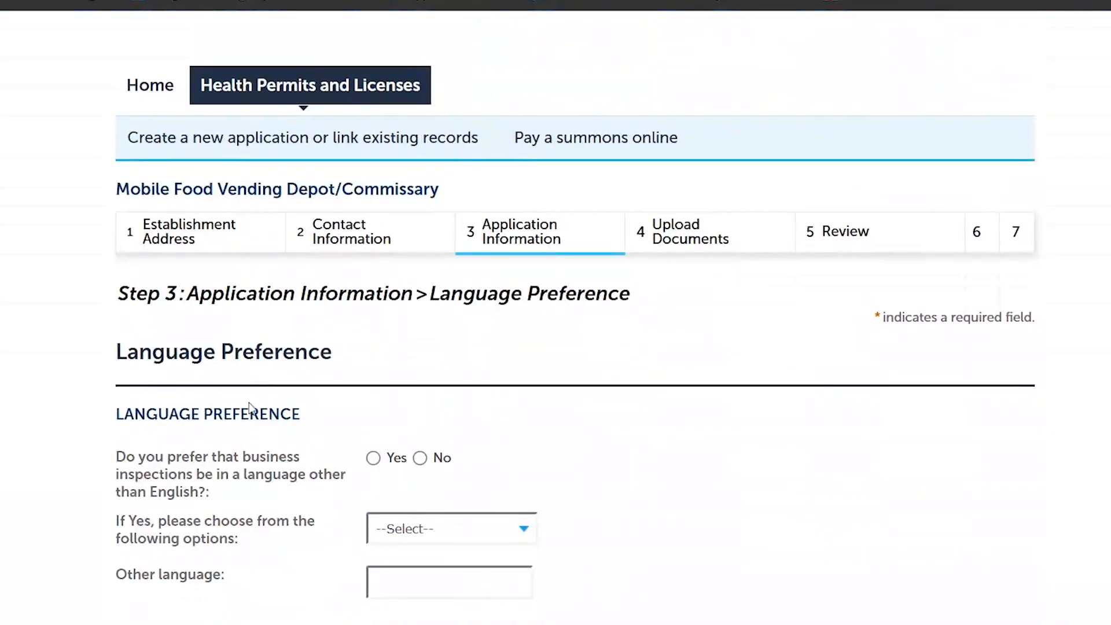
left_click(373, 458)
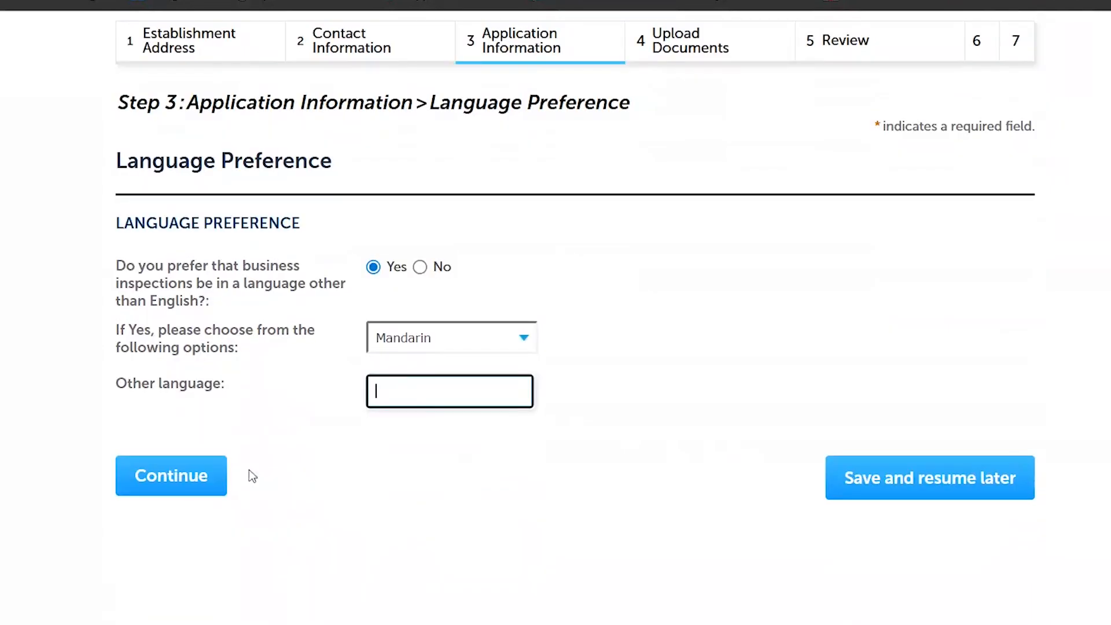
left_click(181, 478)
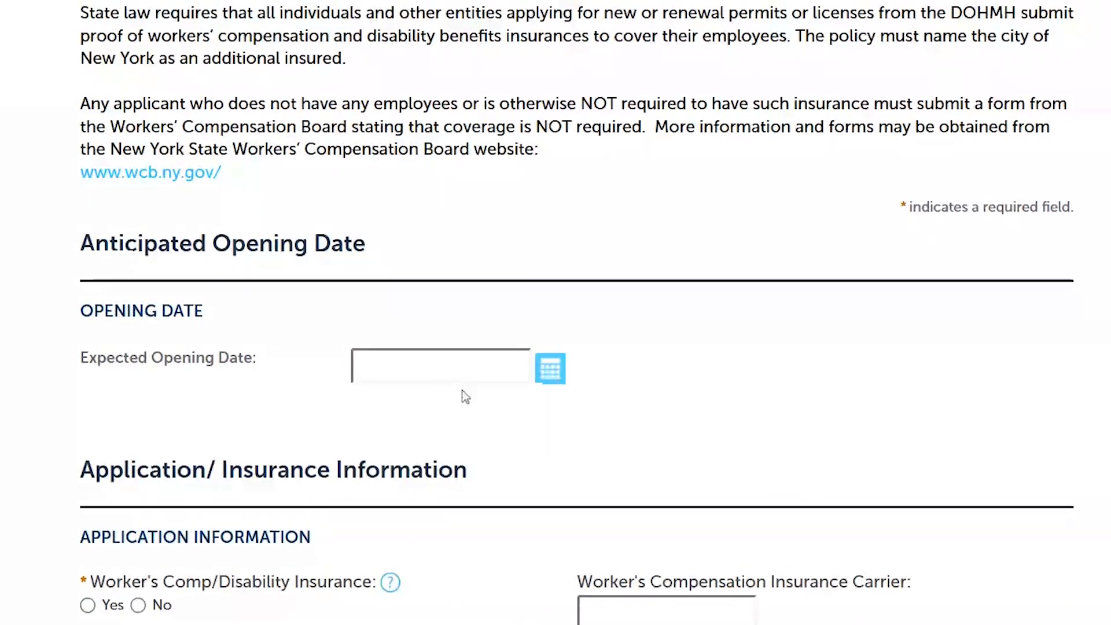
Set the expected opening date to 04/23/2026 and answer No for Worker's Comp/Disability Insurance.
scroll(463, 390, "up", 3)
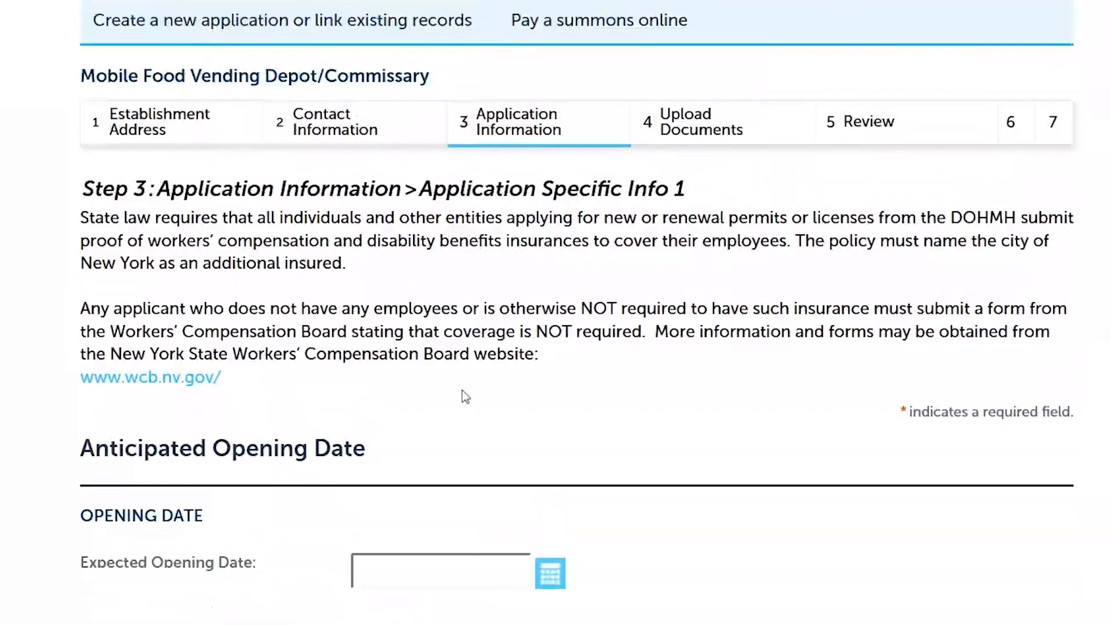
left_click(550, 573)
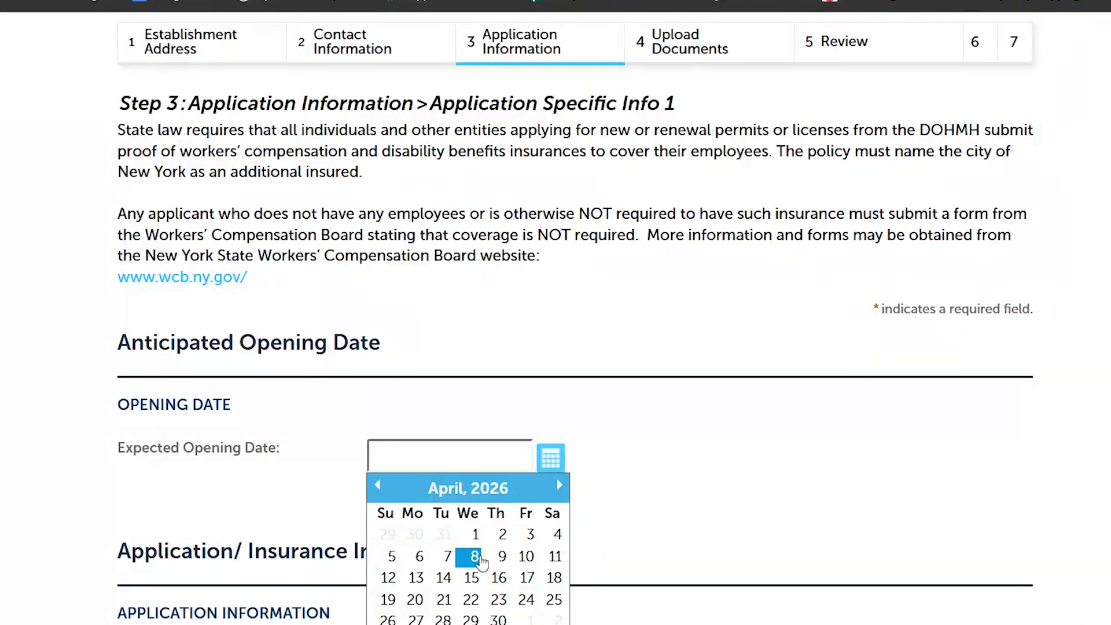
left_click(474, 557)
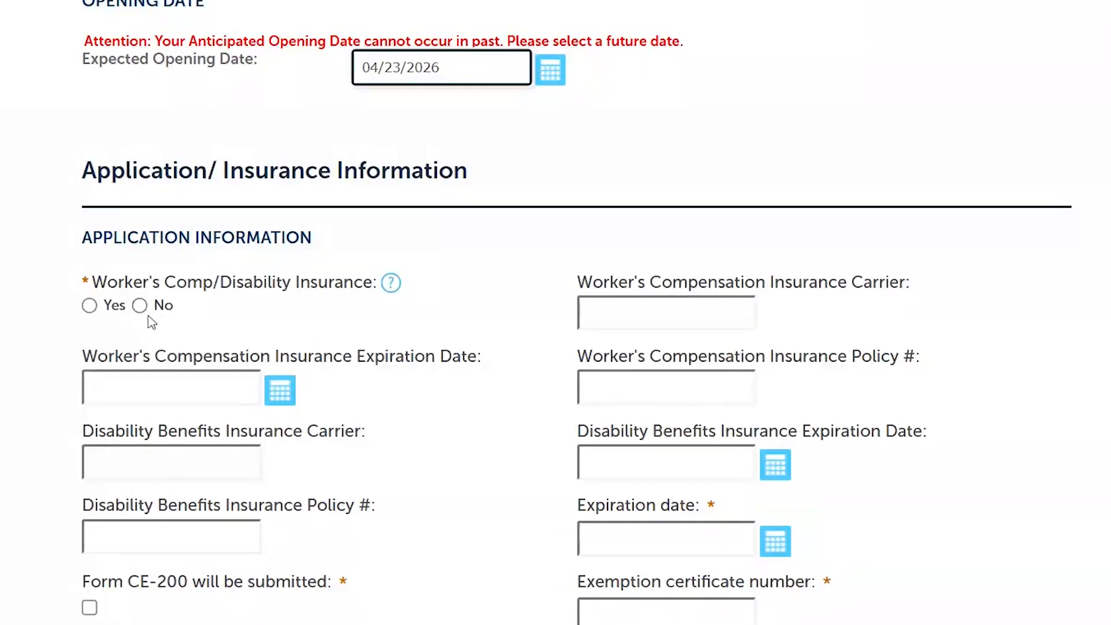
left_click(152, 308)
left_click(142, 312)
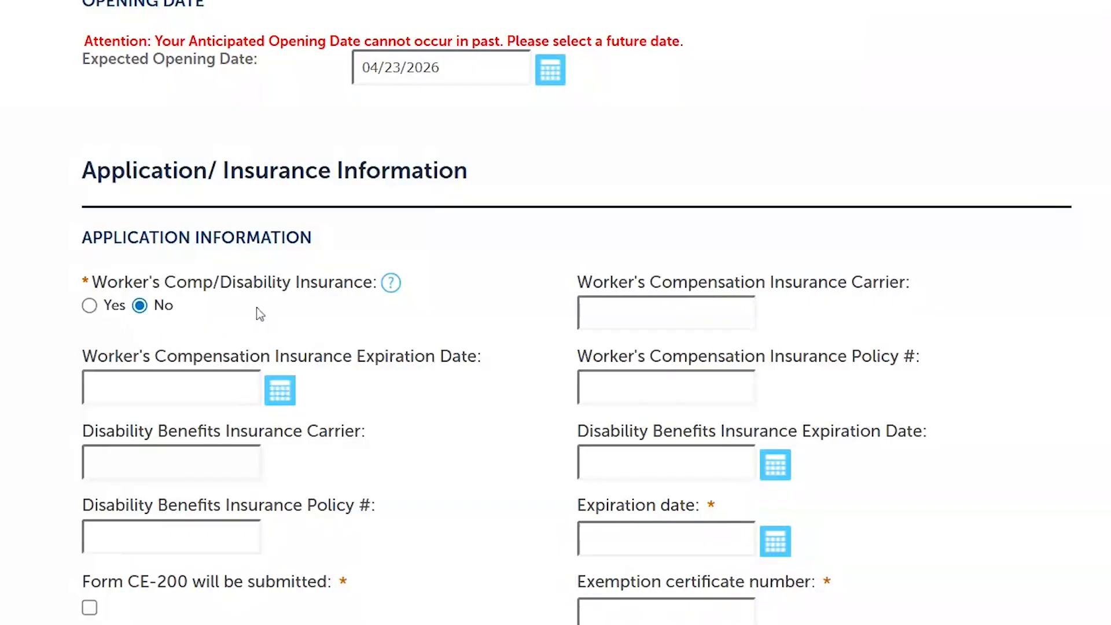
Mark that Form CE-200 will be submitted in the application and insurance information.
scroll(410, 355, "down", 3)
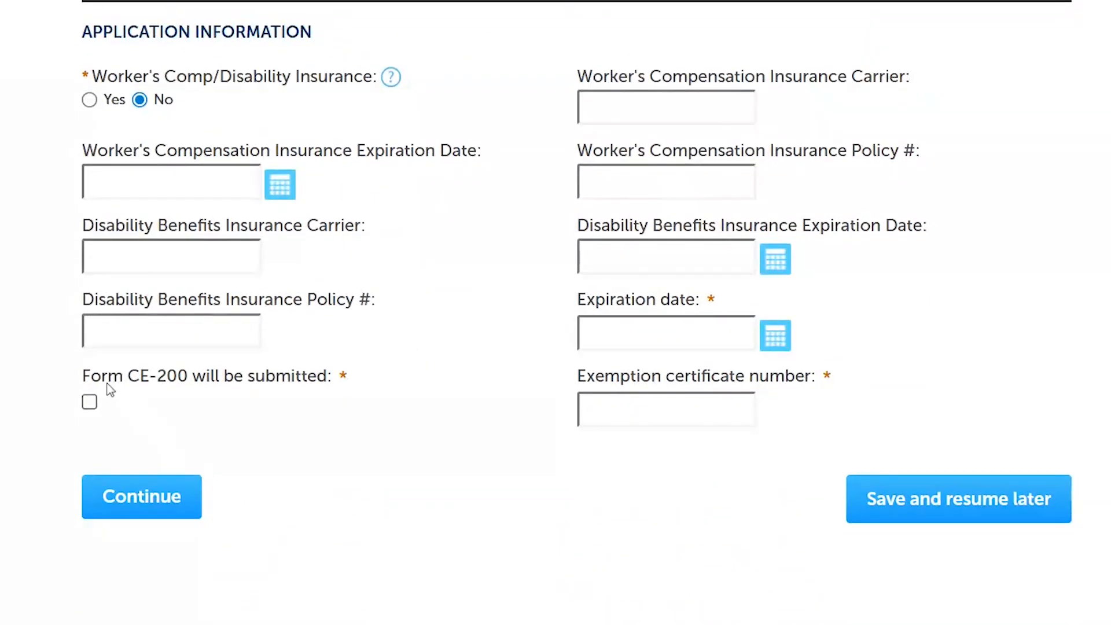
left_click_drag(86, 380, 128, 380)
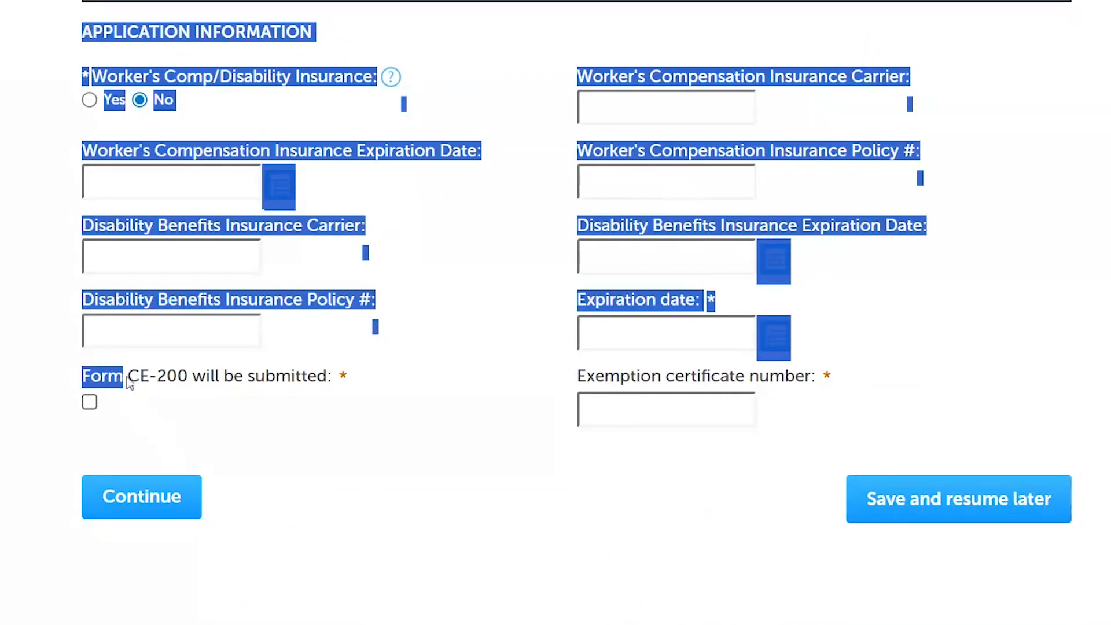
left_click(172, 379)
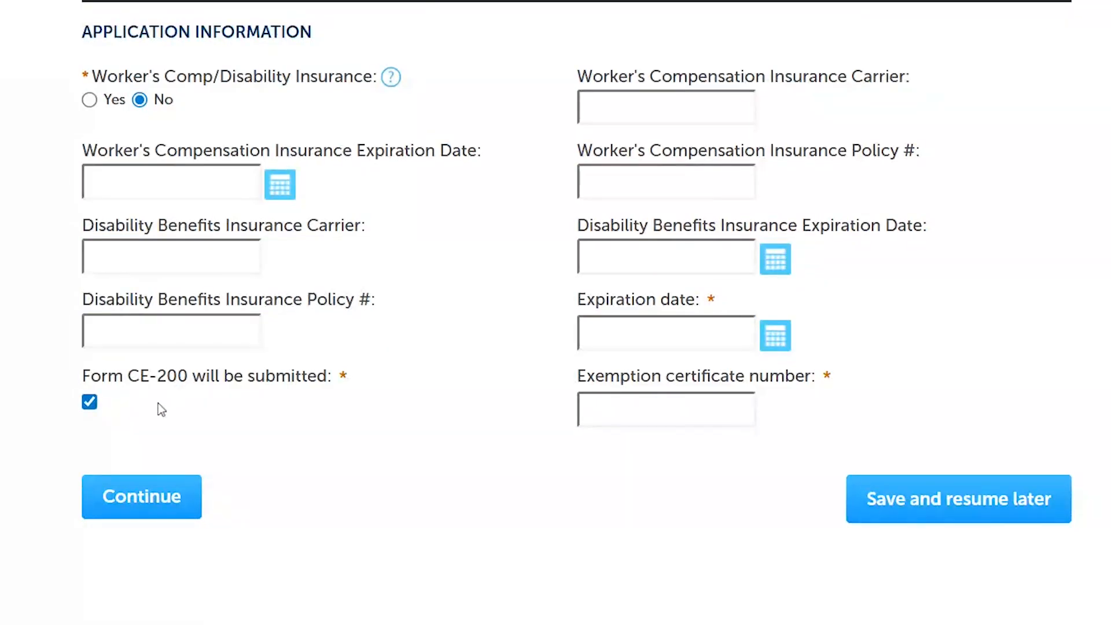
left_click(144, 381)
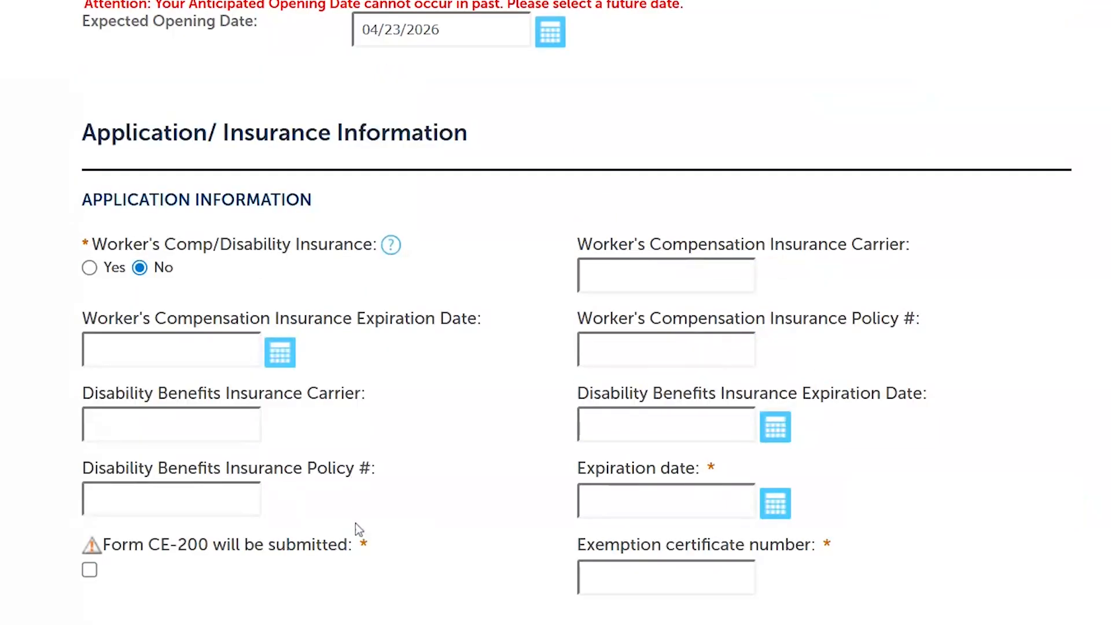
left_click(89, 571)
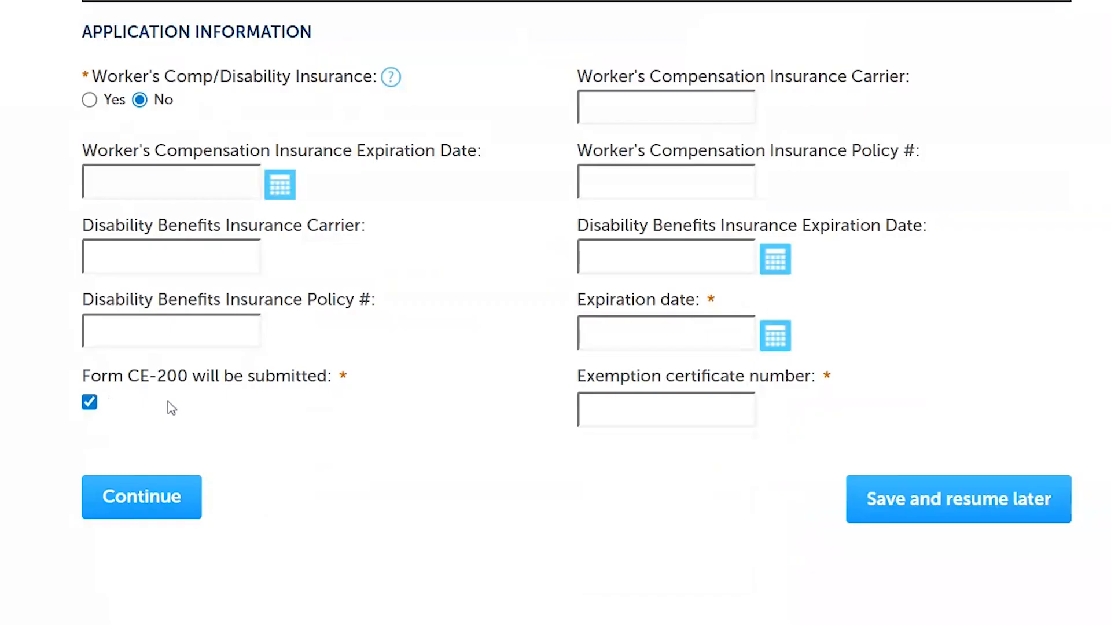
Set the exemption's required expiration date to 04/09/2026 in the insurance information.
scroll(269, 386, "up", 2)
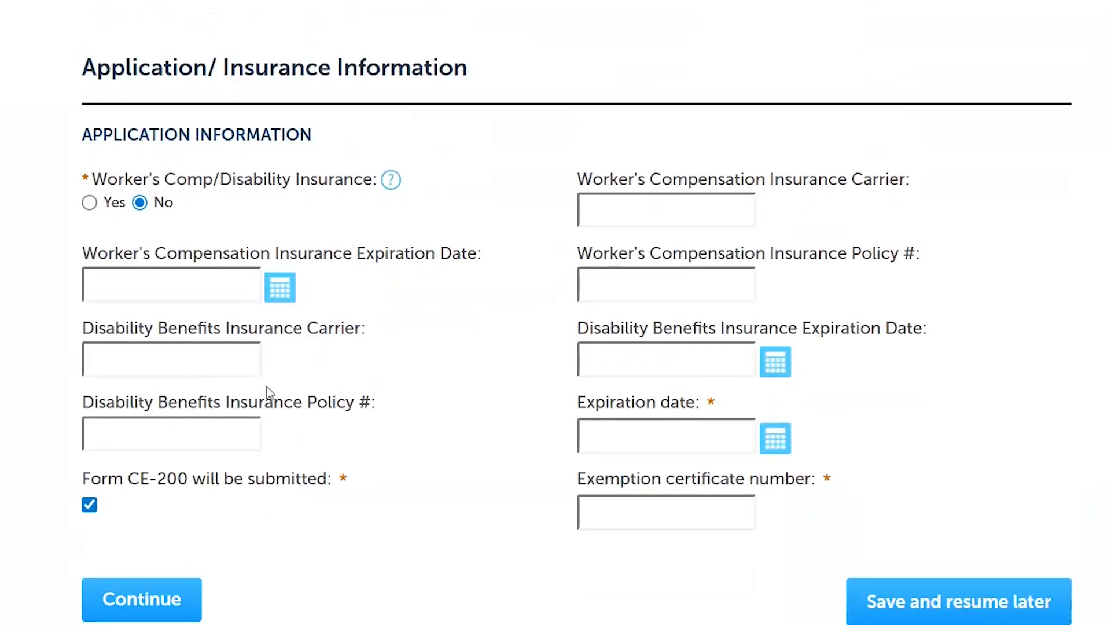
scroll(762, 401, "down", 1)
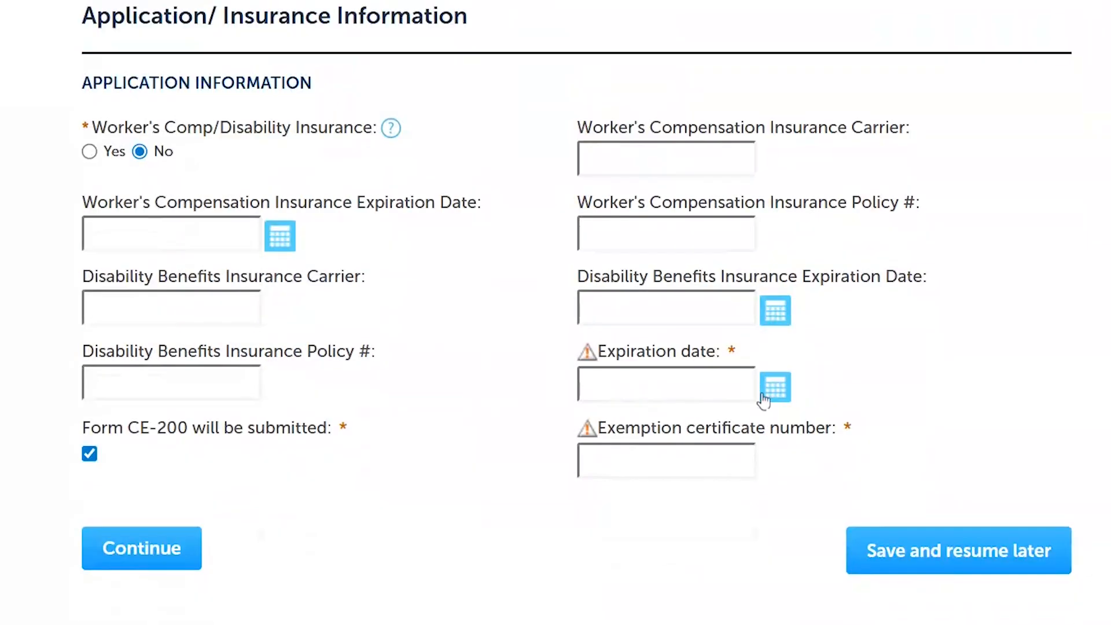
left_click(767, 396)
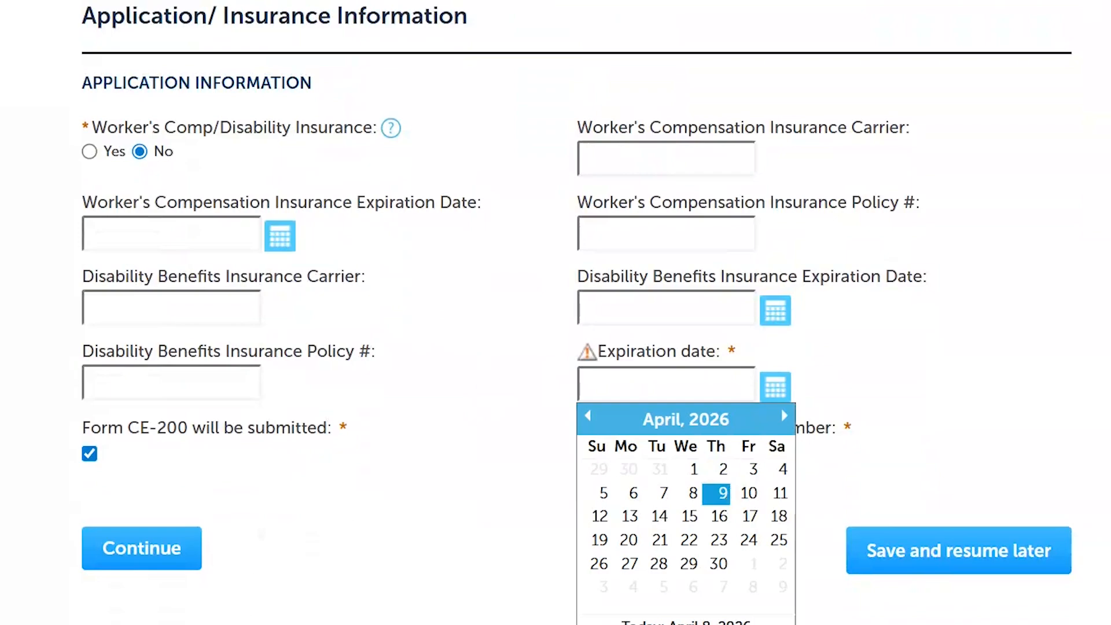
left_click(732, 495)
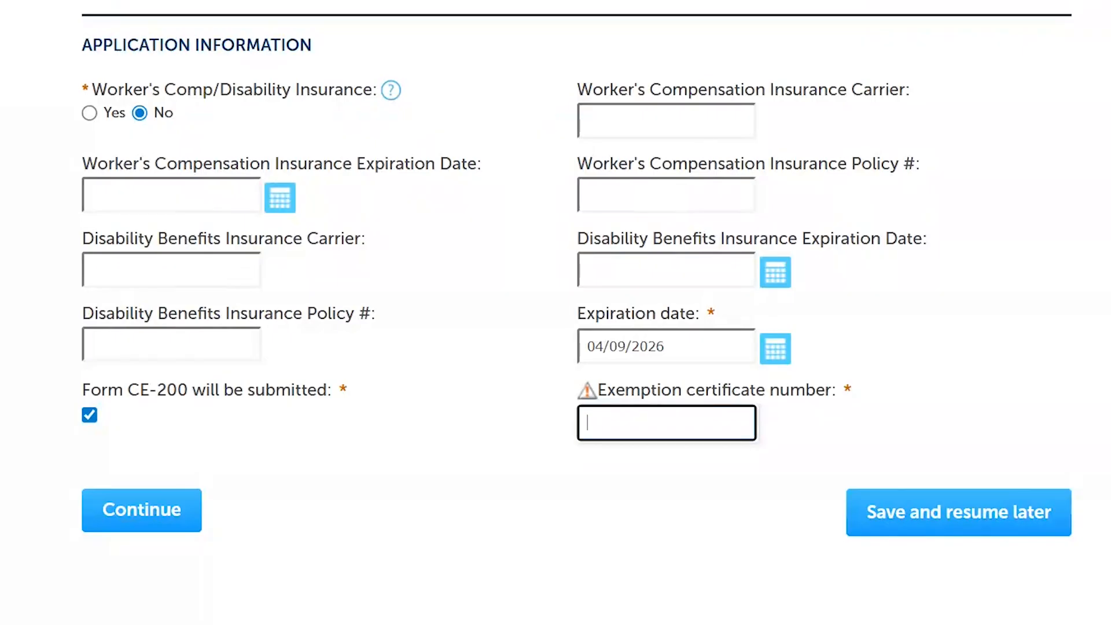
Enter the exemption certificate number and continue to the Application Detail page.
left_click(726, 427)
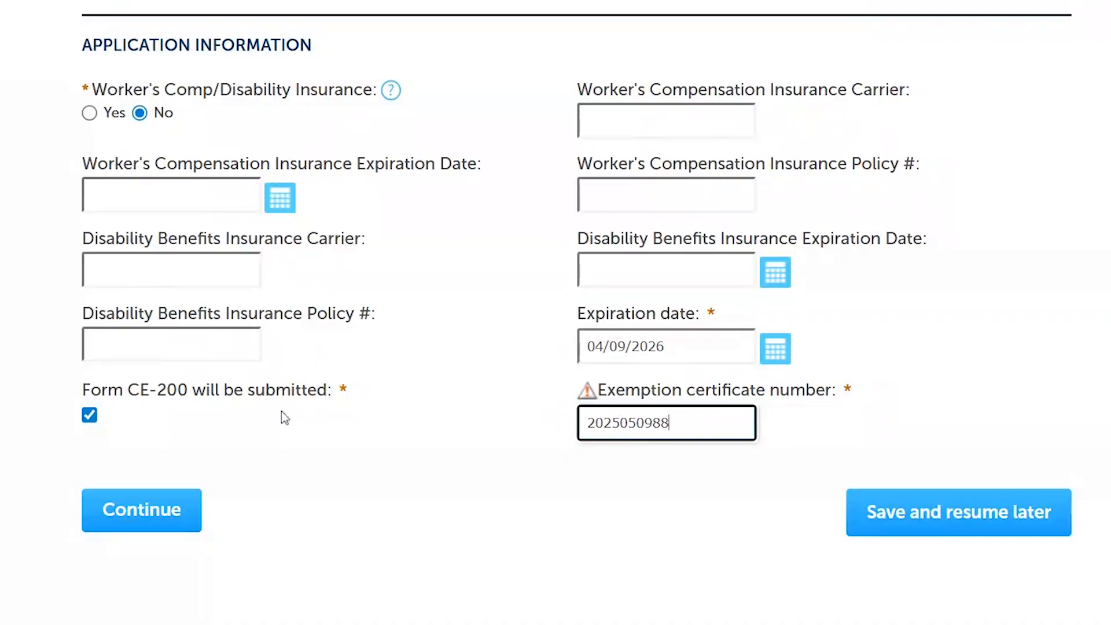
left_click(188, 518)
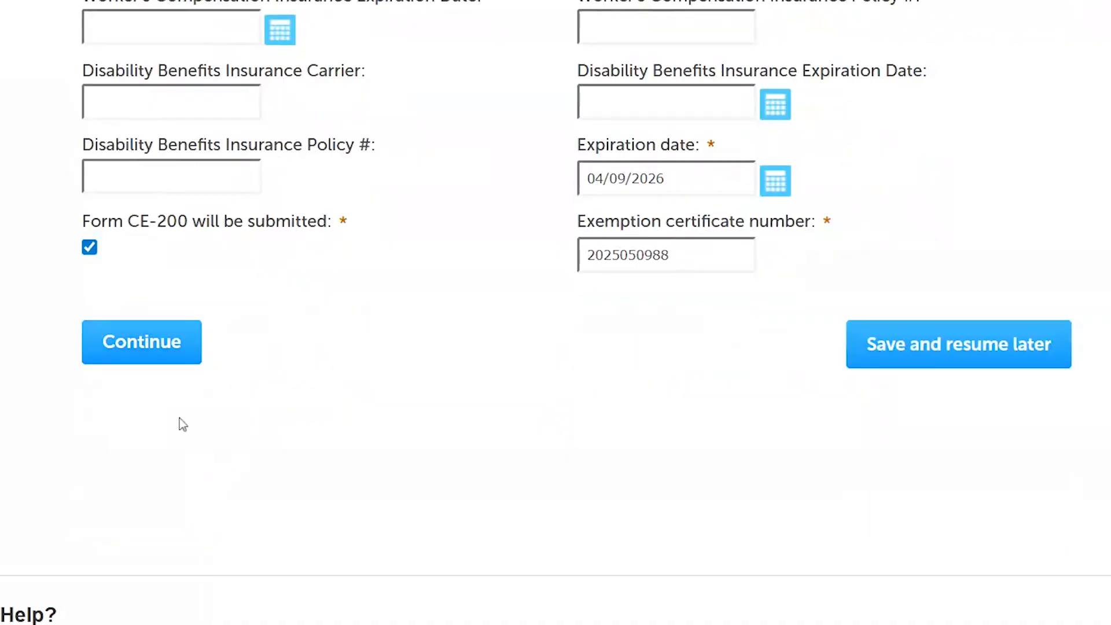
left_click(151, 347)
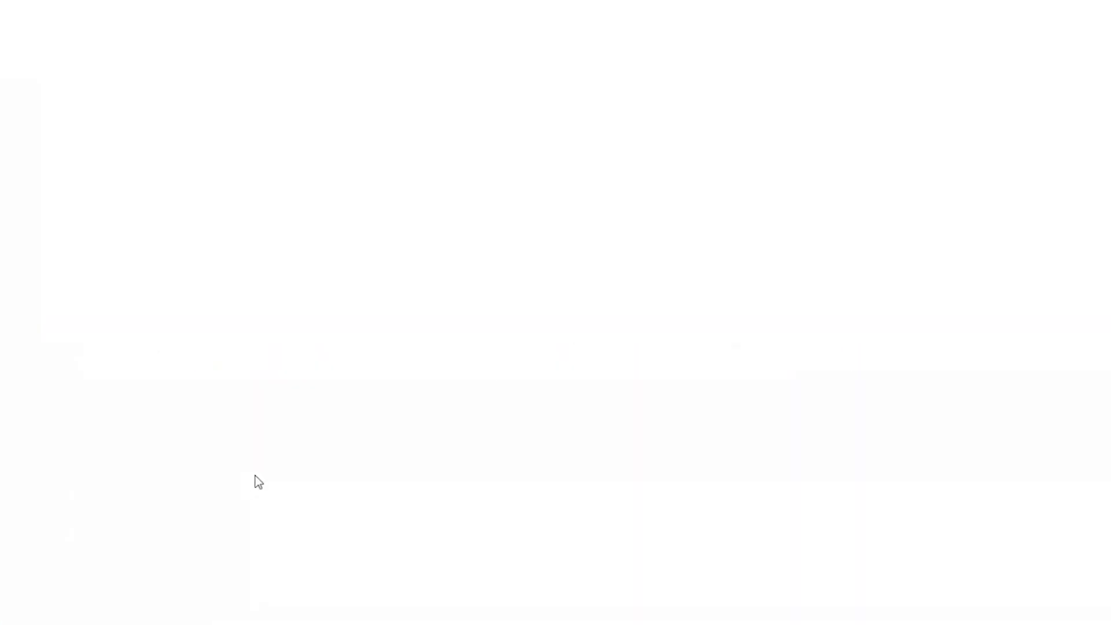
Choose Mobile food depot as the facility type.
scroll(259, 482, "down", 7)
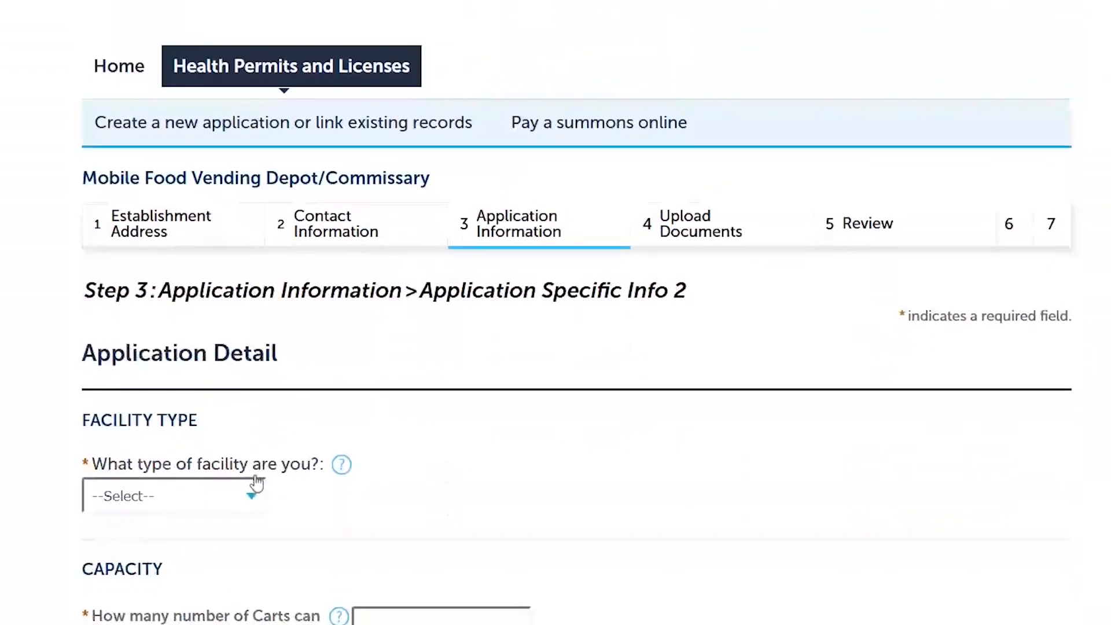
scroll(256, 483, "down", 1)
left_click(246, 395)
left_click(176, 473)
scroll(176, 474, "down", 2)
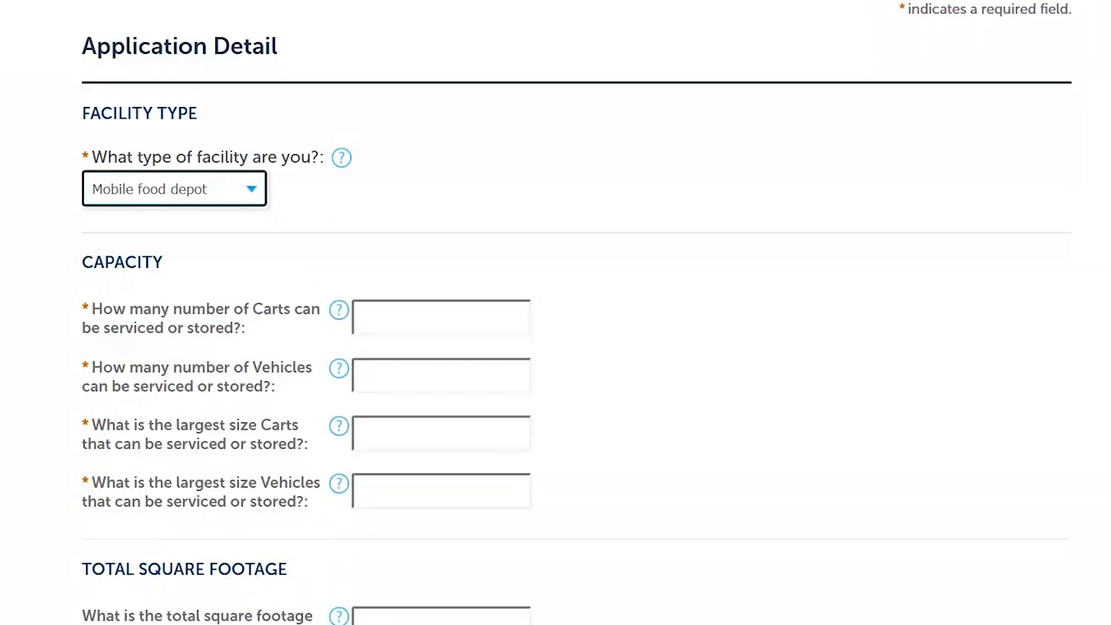
Enter 1 for the number of carts and 1 for the number of vehicles that can be serviced or stored.
left_click(441, 317)
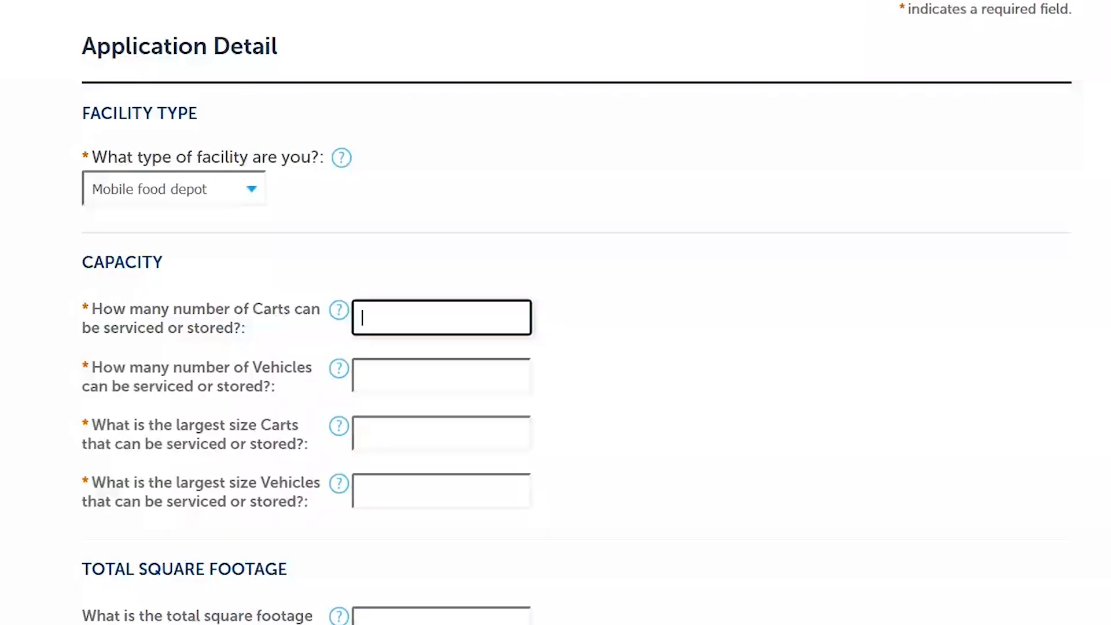
type("1")
left_click(441, 375)
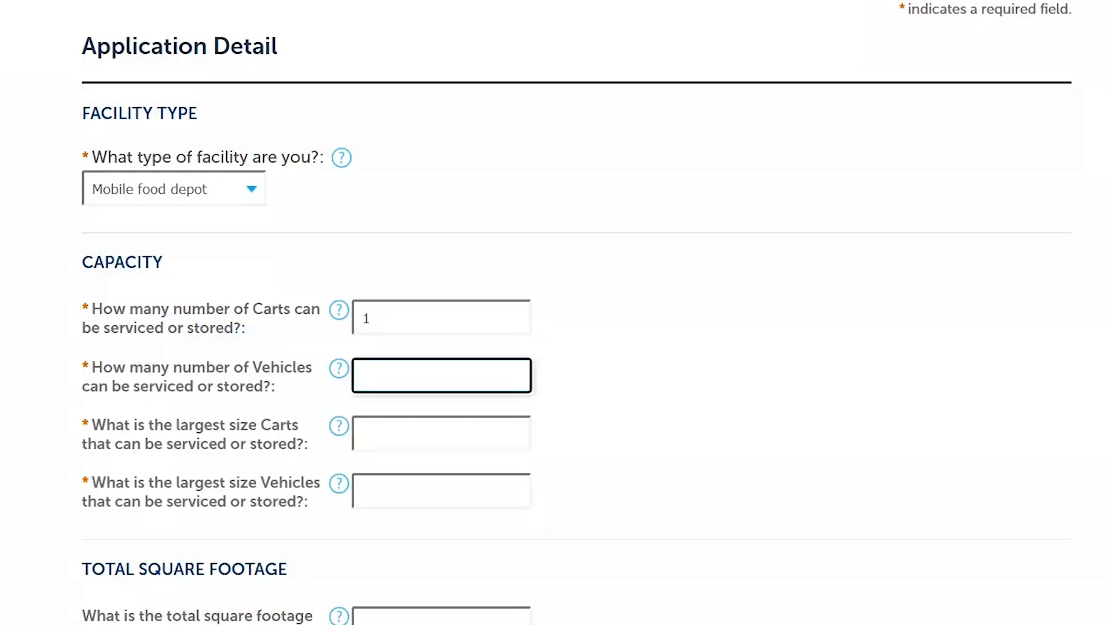
type("1")
key("Tab")
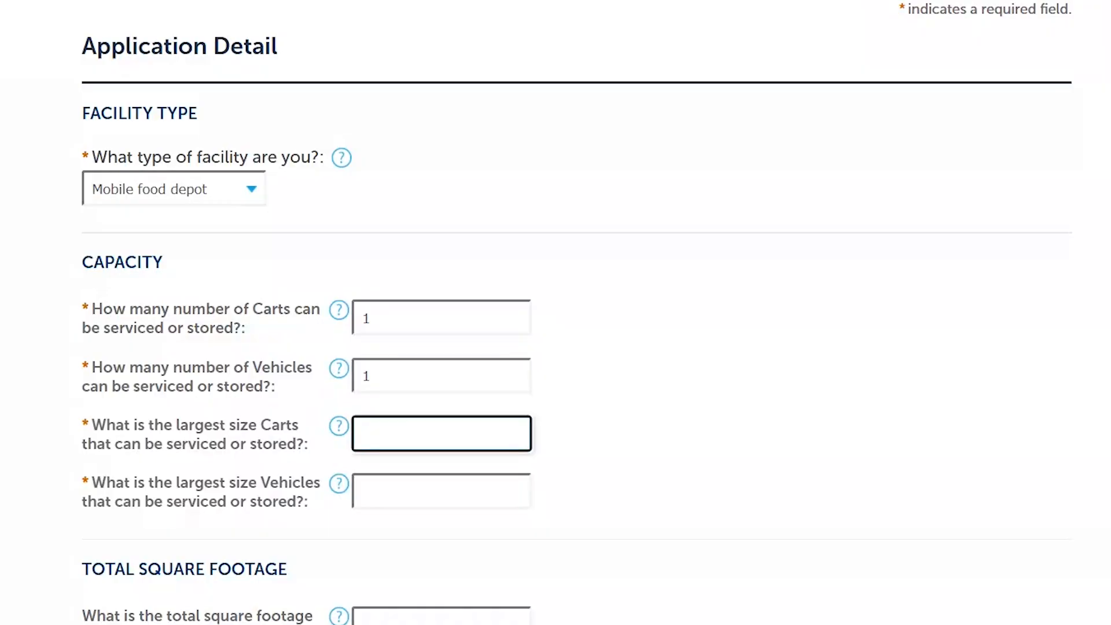
Check the help on cart size, then set vehicle capacity to 20, largest cart size to 10 and largest vehicle size to 15.
left_click(338, 426)
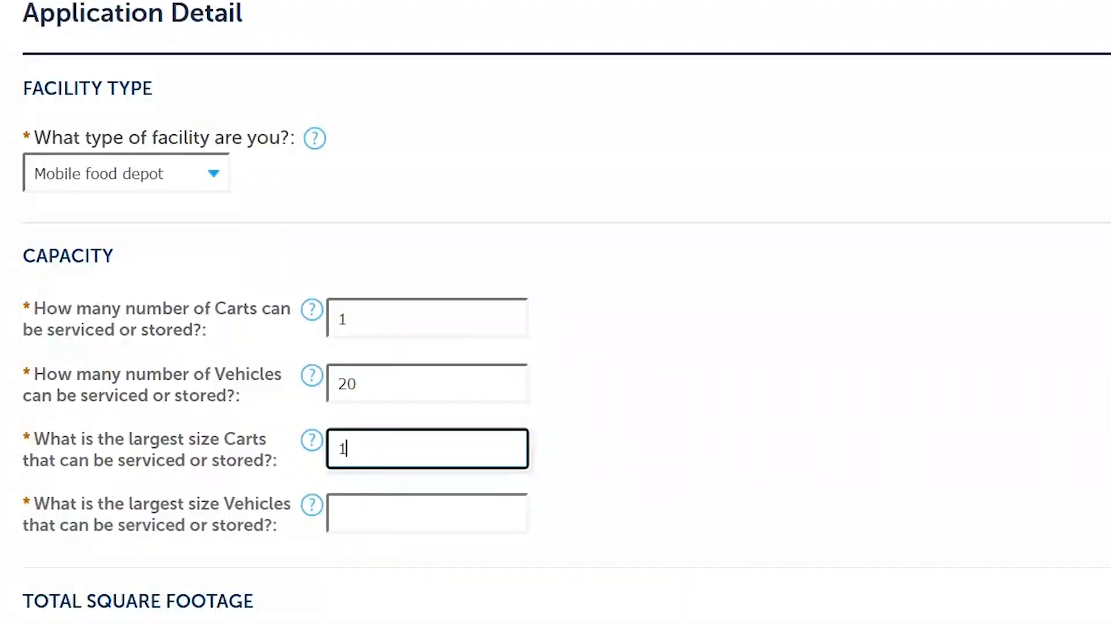
key("BackSpace")
type("10")
left_click(384, 506)
type("15")
Enter 2 doorways into the facility and 10 as the dimensions of each doorway, checking the help on the dimension format.
scroll(323, 502, "down", 5)
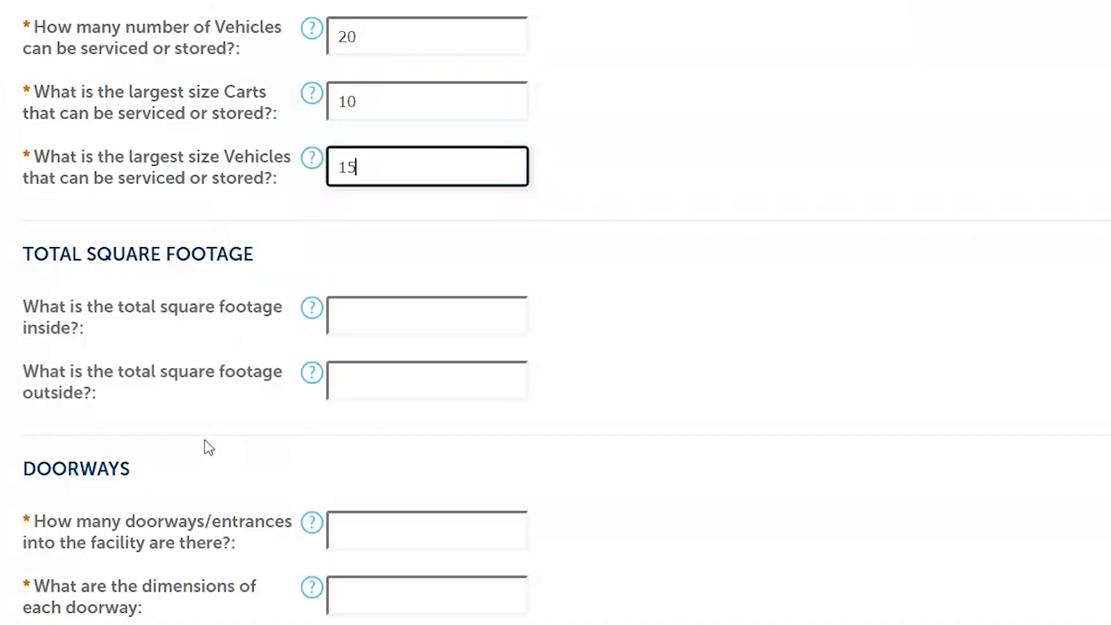
scroll(208, 448, "down", 2)
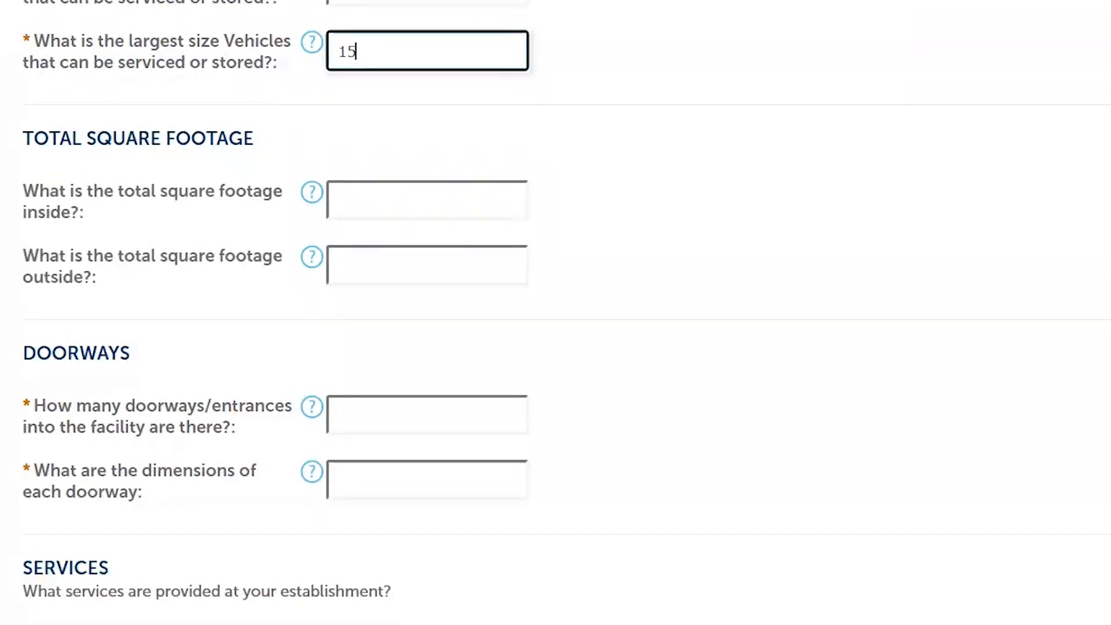
left_click(373, 416)
type("2")
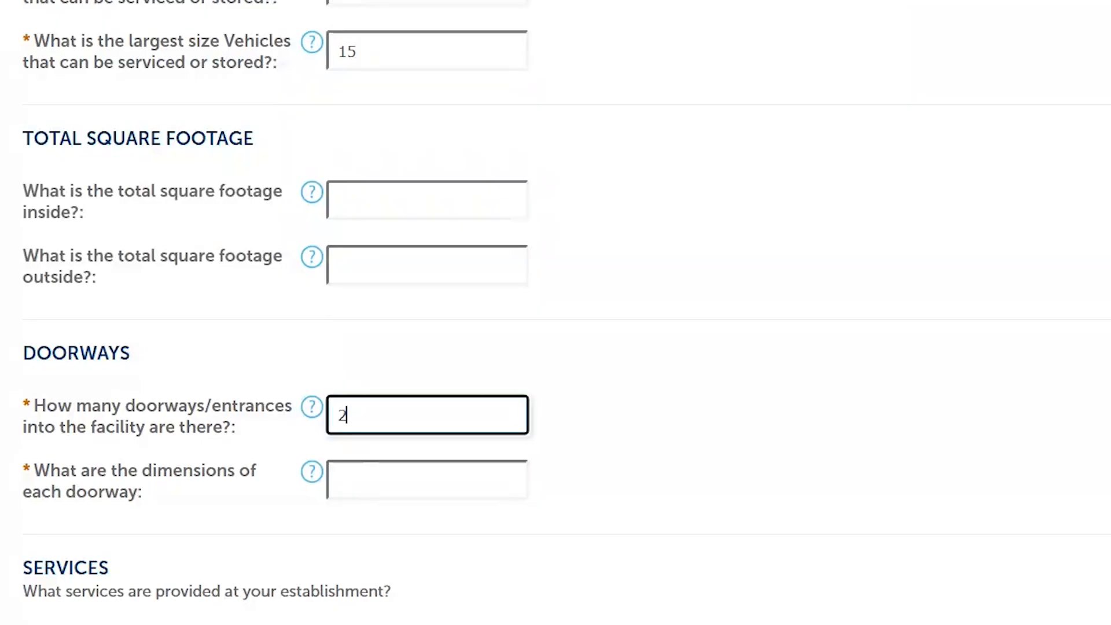
left_click(313, 471)
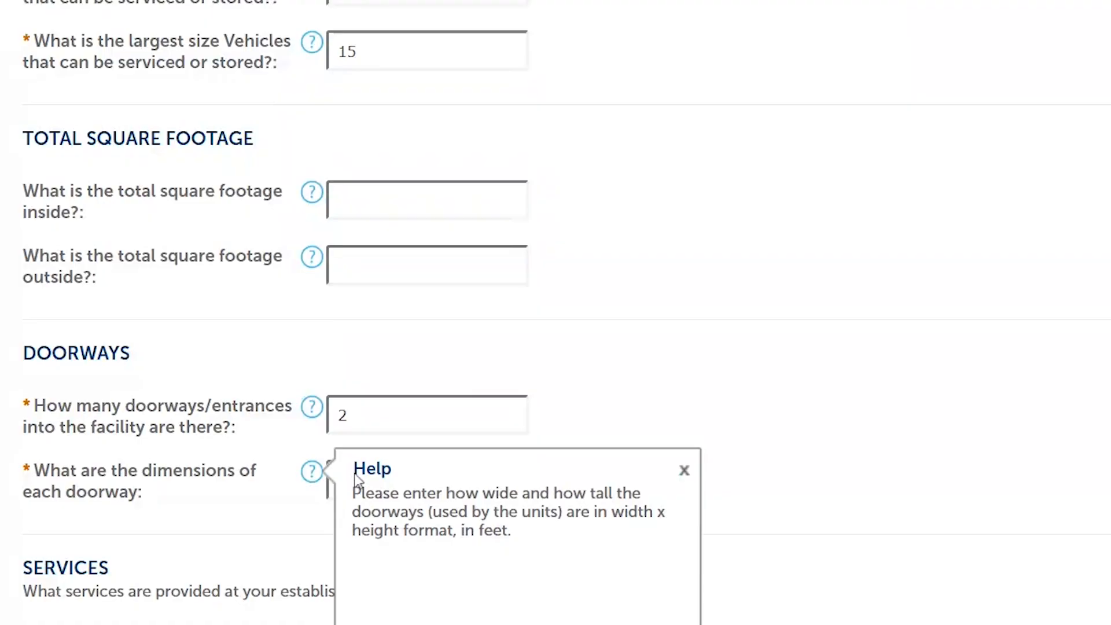
left_click(395, 460)
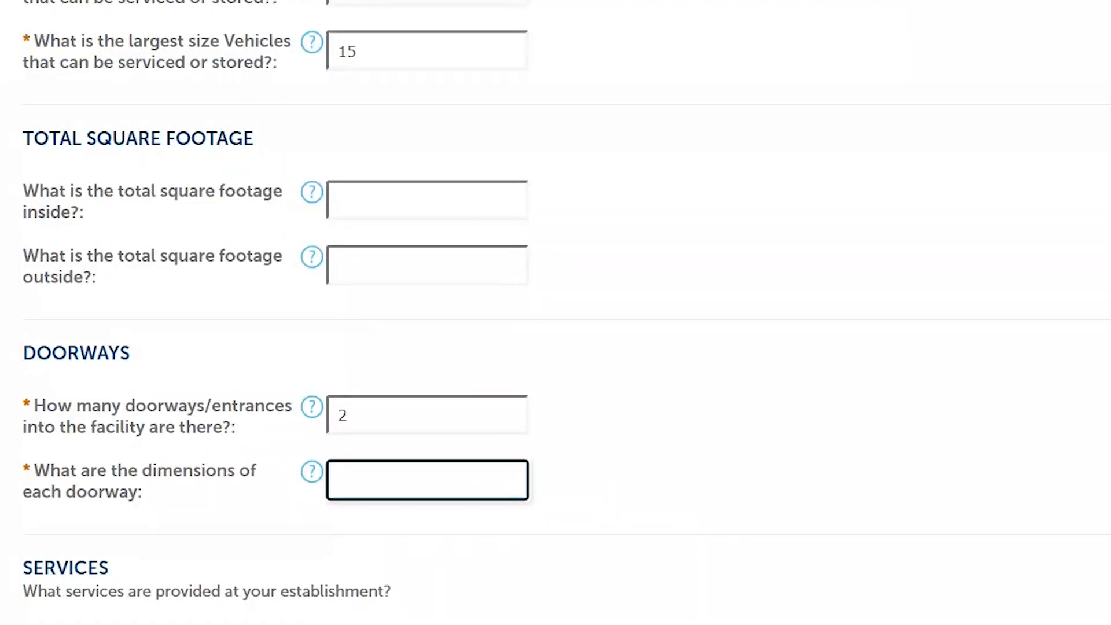
type("10")
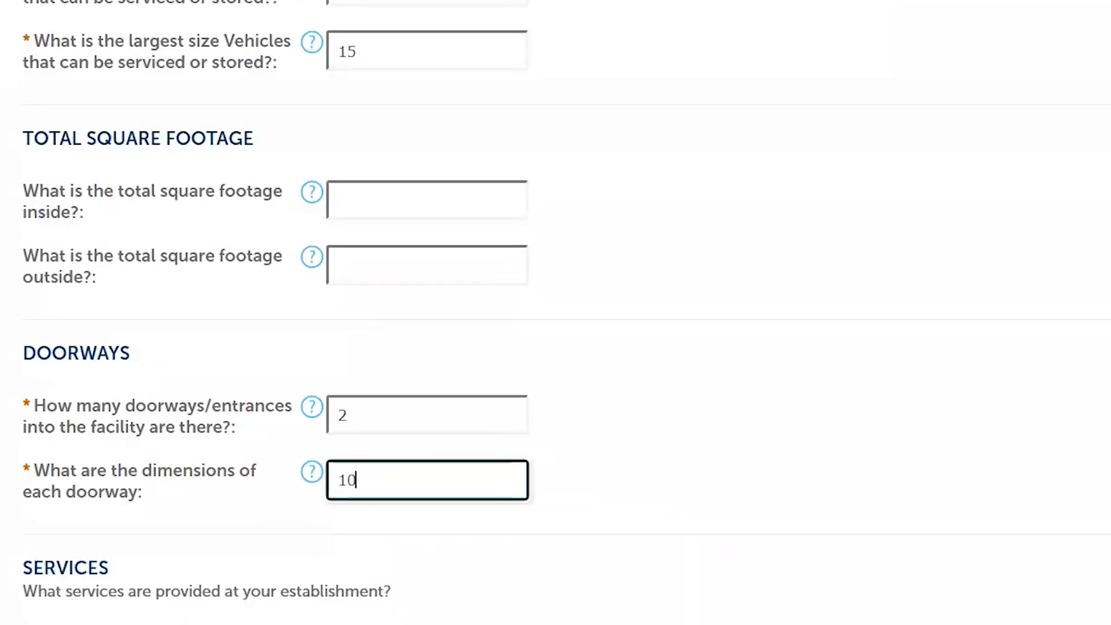
Under Services, answer No to commissary services units, Yes to vendors self-service units and No to commissary provides storage.
scroll(474, 324, "down", 2)
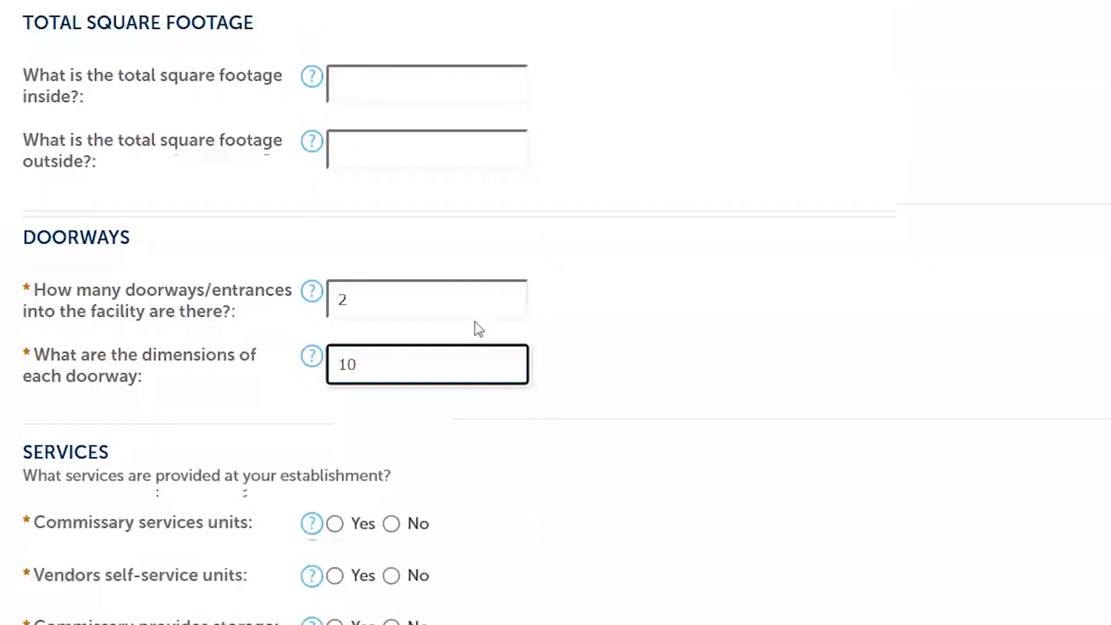
scroll(475, 330, "down", 2)
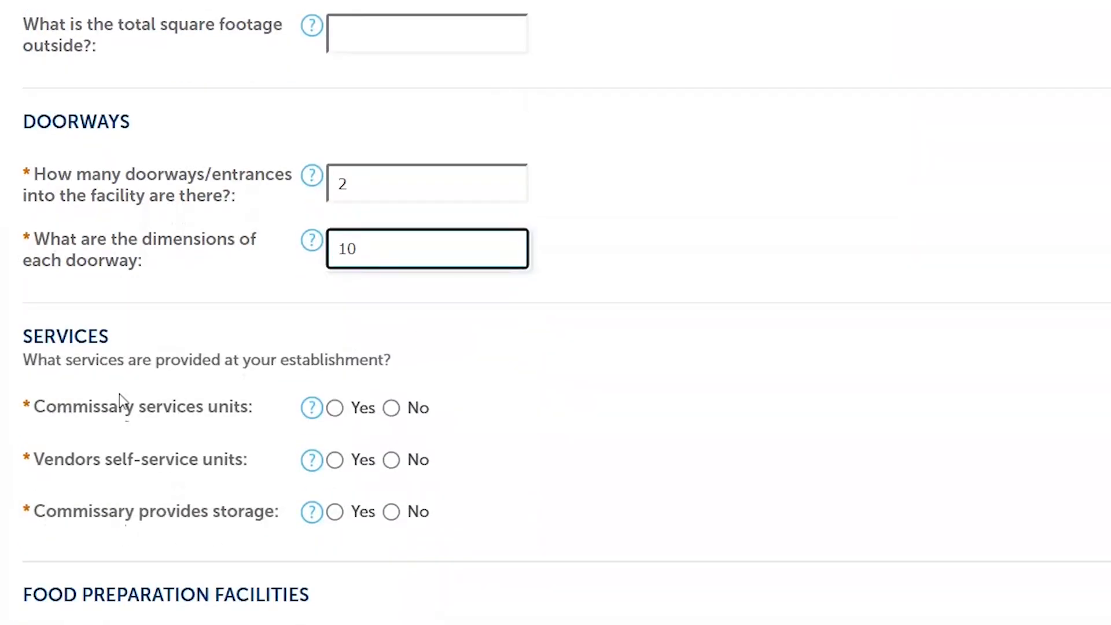
left_click(334, 460)
left_click(329, 519)
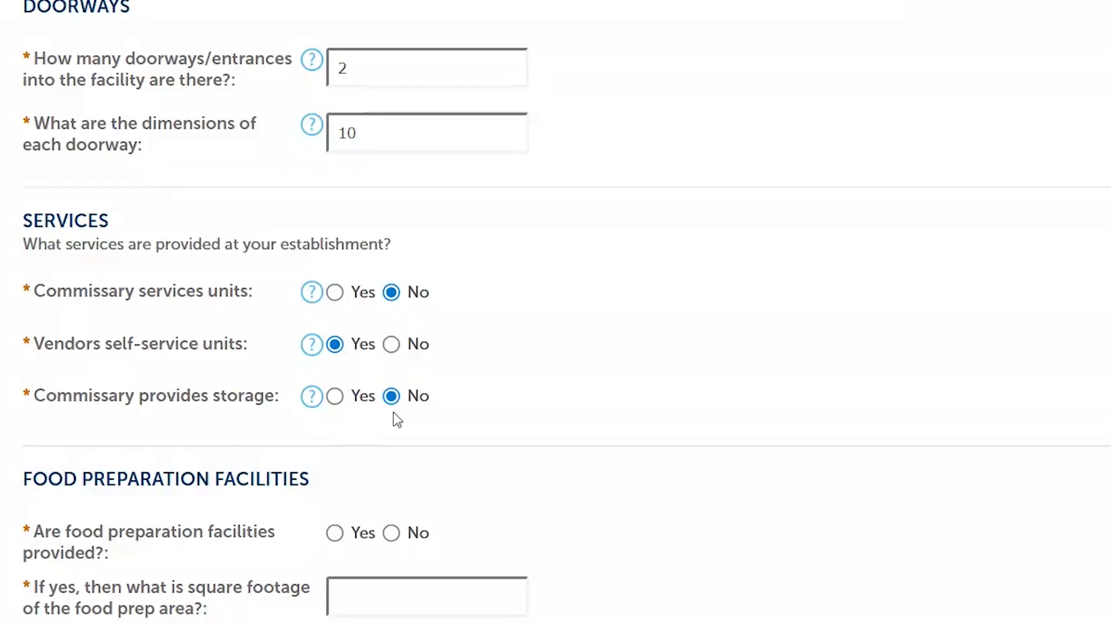
Set the food prep area's square footage to 10 and answer Yes to all the food preparation facilities questions.
scroll(397, 419, "down", 4)
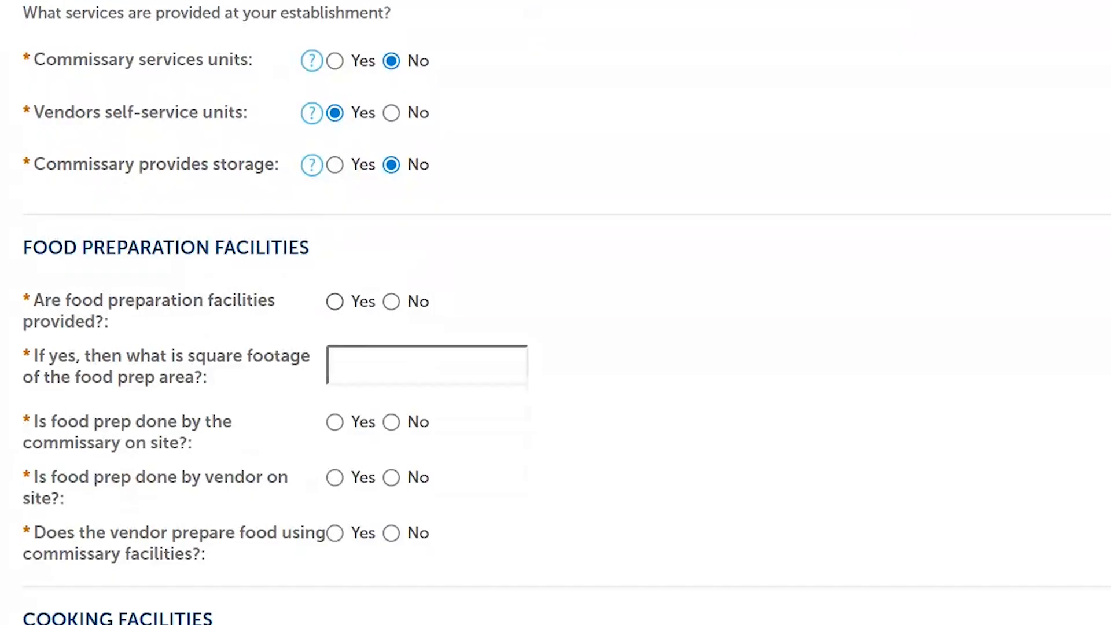
left_click(336, 301)
left_click(427, 365)
type("10")
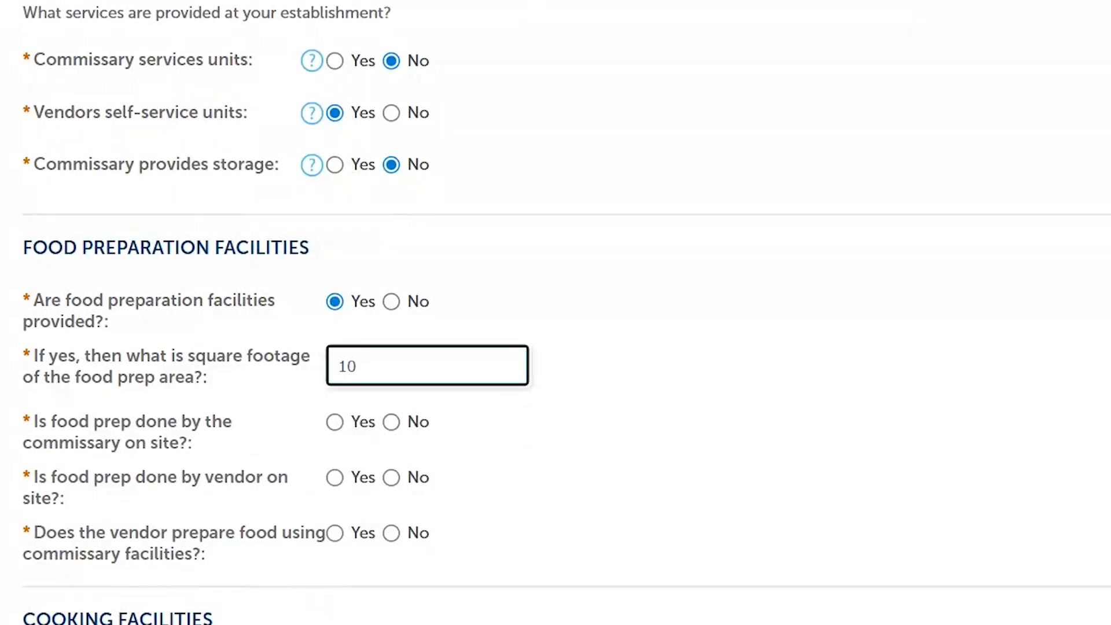
left_click(344, 423)
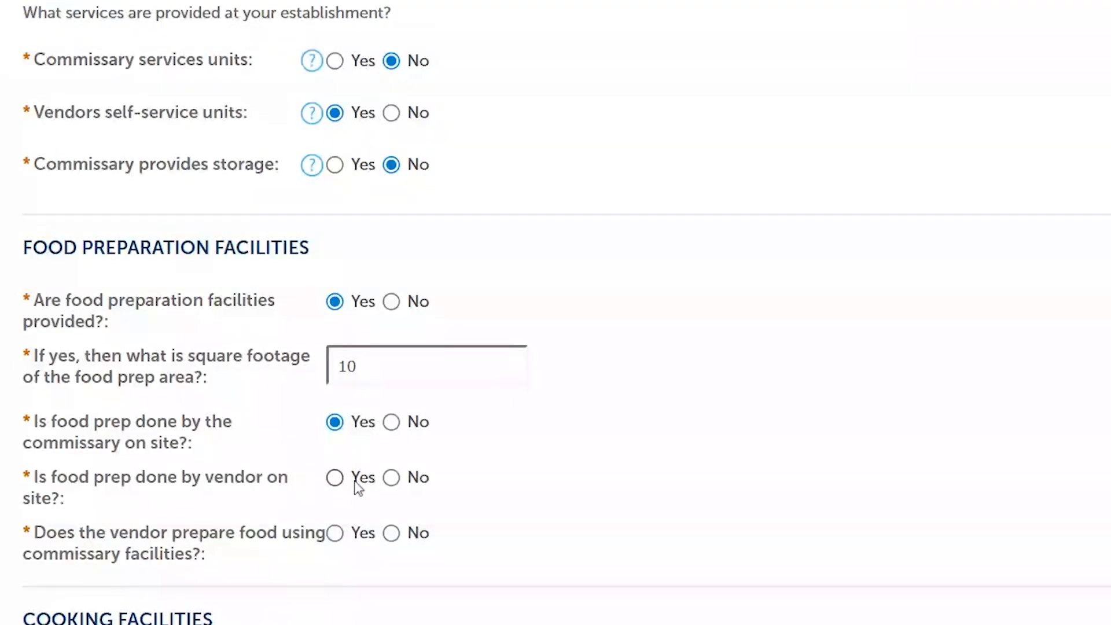
left_click(337, 482)
Answer Yes to ovens, grills and fryers under Cooking Facilities.
scroll(346, 546, "down", 4)
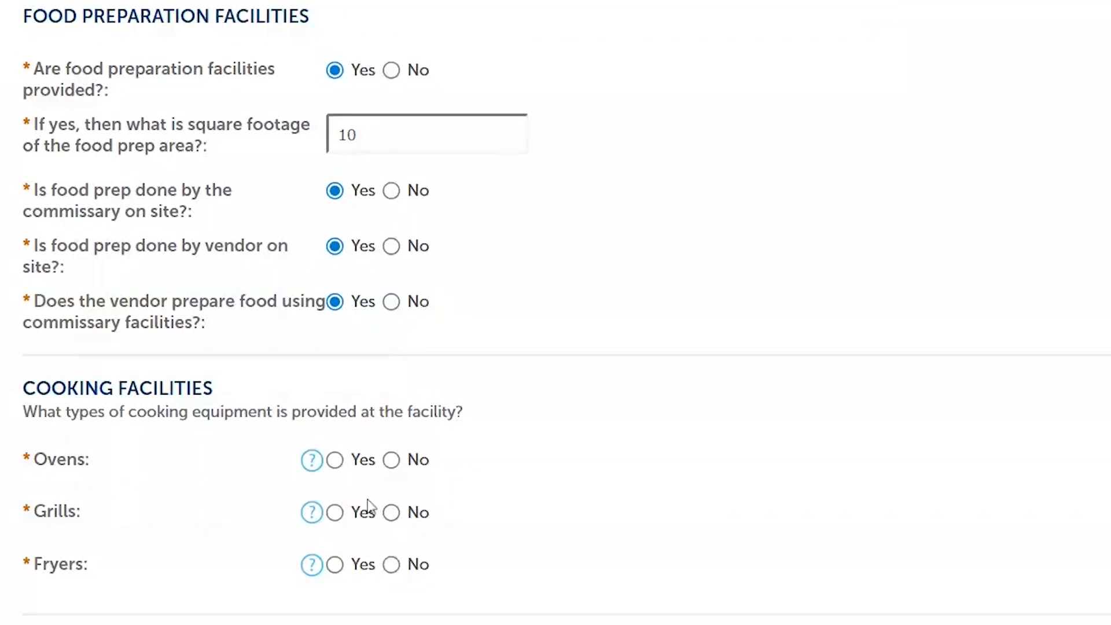
left_click(361, 466)
left_click(335, 513)
left_click(335, 564)
Answer No to ventilation and No to refrigerators, freezers and dry storage under Food Storage.
scroll(343, 565, "down", 1)
scroll(342, 565, "down", 3)
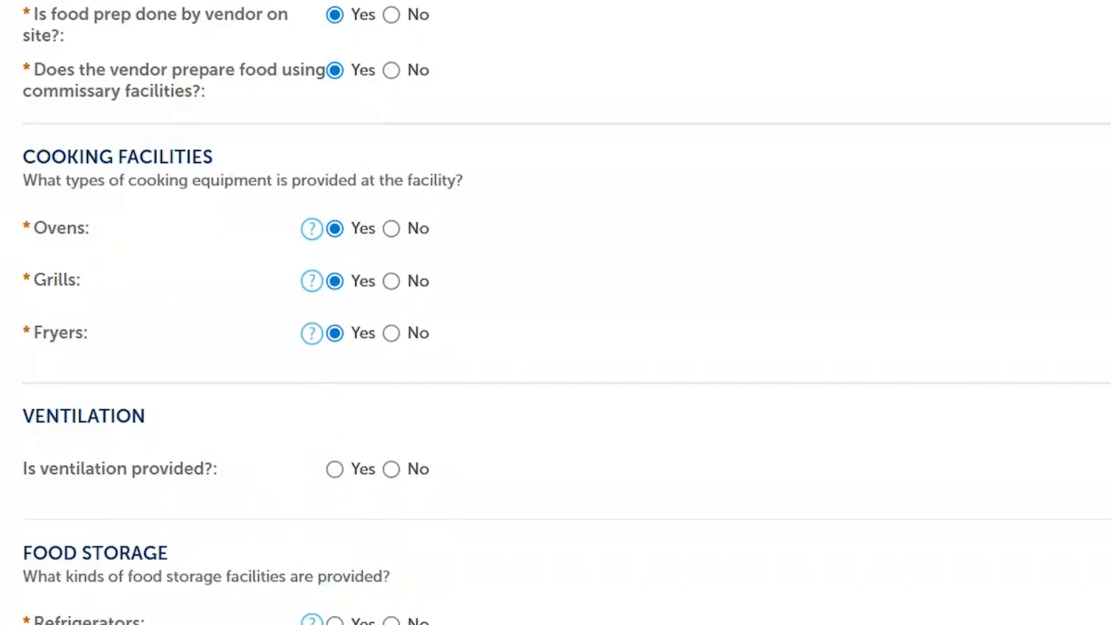
double_click(26, 228)
left_click(26, 228)
left_click(392, 470)
scroll(392, 470, "down", 4)
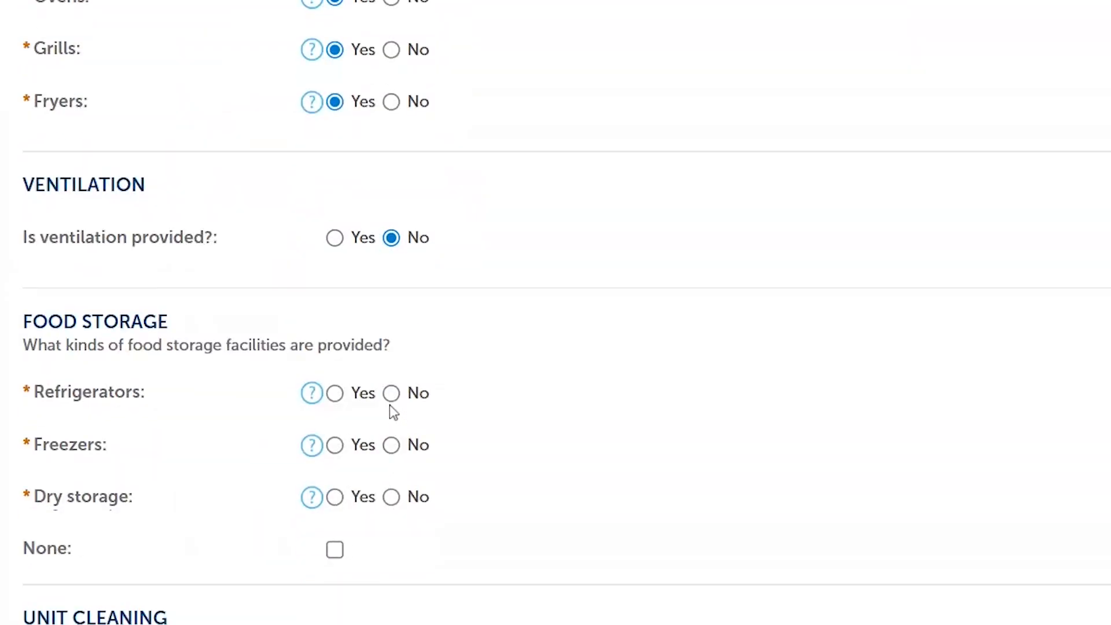
left_click(393, 395)
left_click(394, 447)
left_click(392, 496)
Answer Yes to a separate enclosed room for unit cleaning and Yes to sinks or dishwashers for cleaning utensils.
scroll(416, 515, "down", 8)
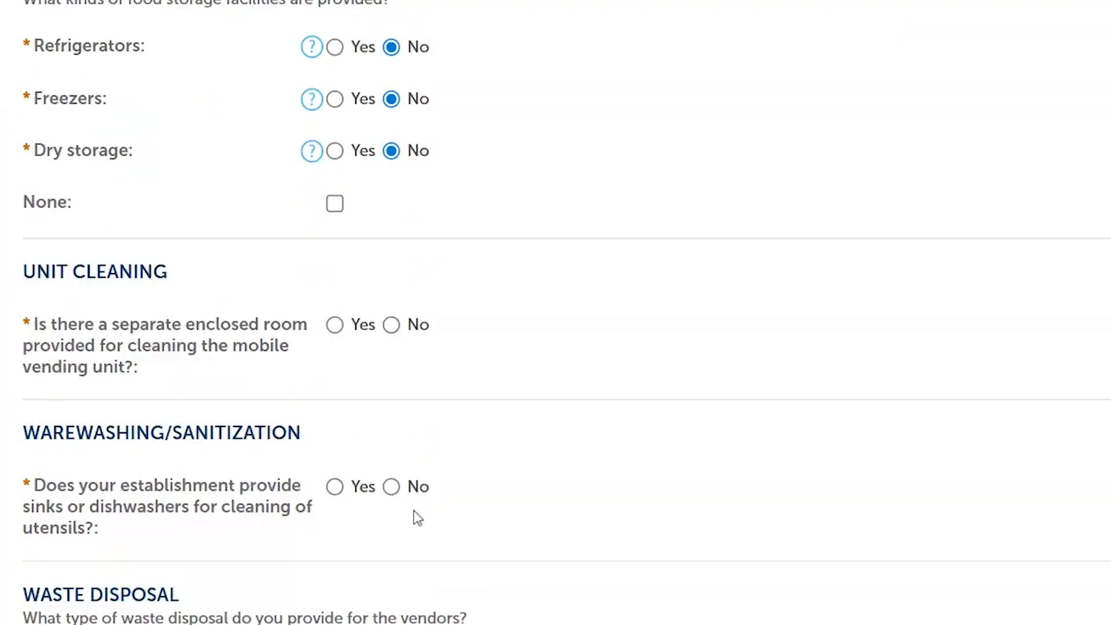
scroll(417, 519, "down", 2)
scroll(416, 511, "up", 2)
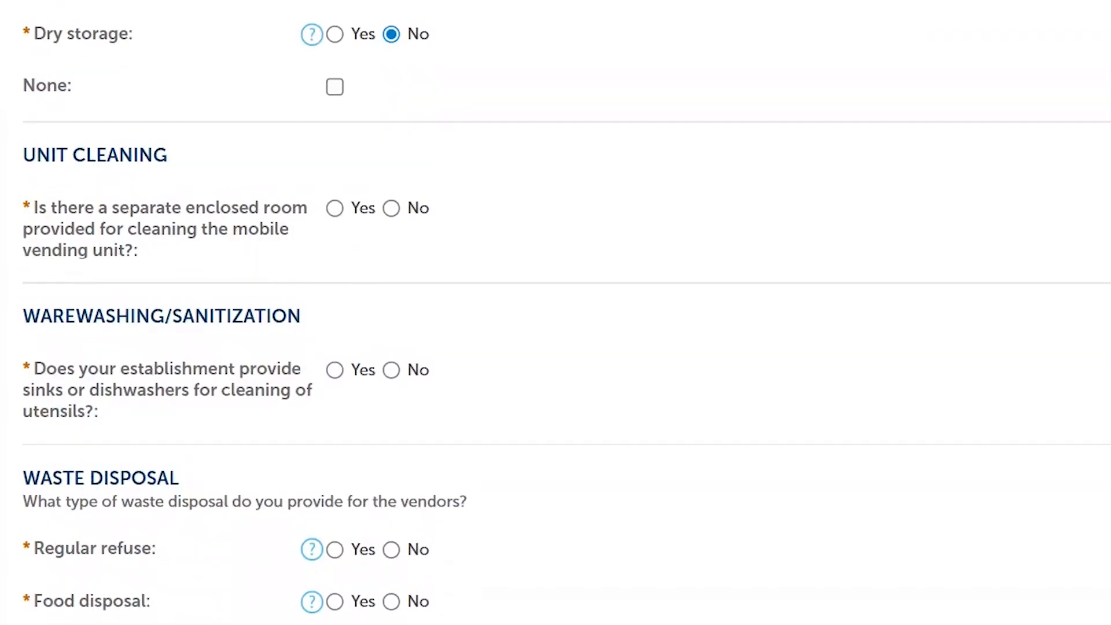
left_click(404, 220)
left_click(333, 373)
left_click(347, 209)
Answer Yes to regular refuse, food disposal, yellow grease disposal, brown grease disposal and recycling.
scroll(376, 324, "down", 4)
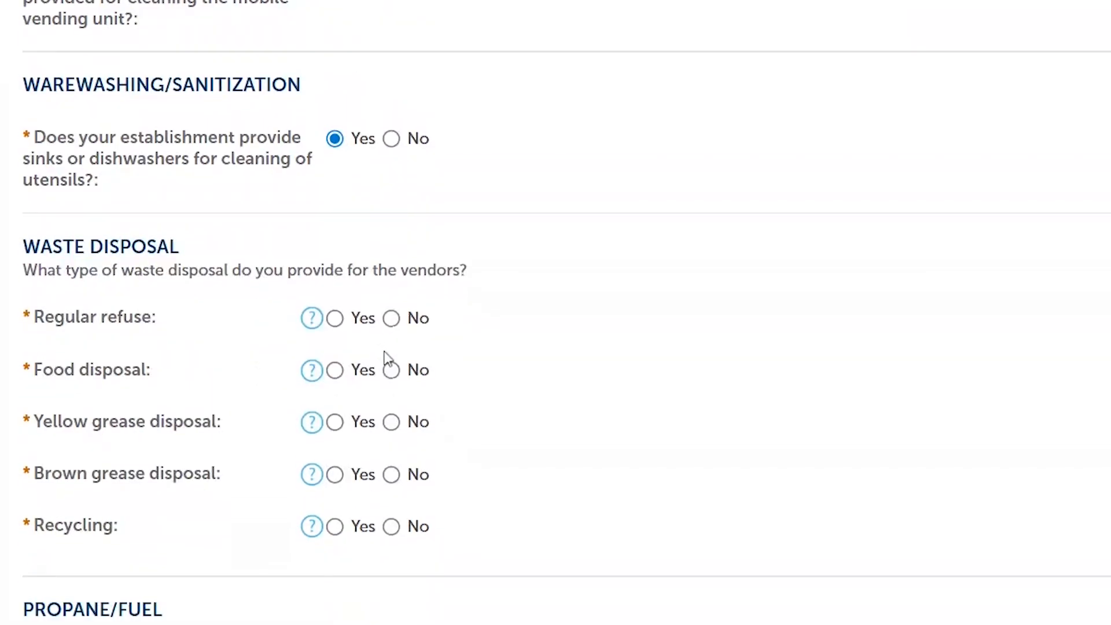
left_click(336, 318)
double_click(342, 369)
left_click(337, 423)
left_click(345, 474)
left_click(346, 526)
Answer Yes to providing or storing propane tanks and Yes to having an FDNY Permit.
scroll(372, 440, "down", 4)
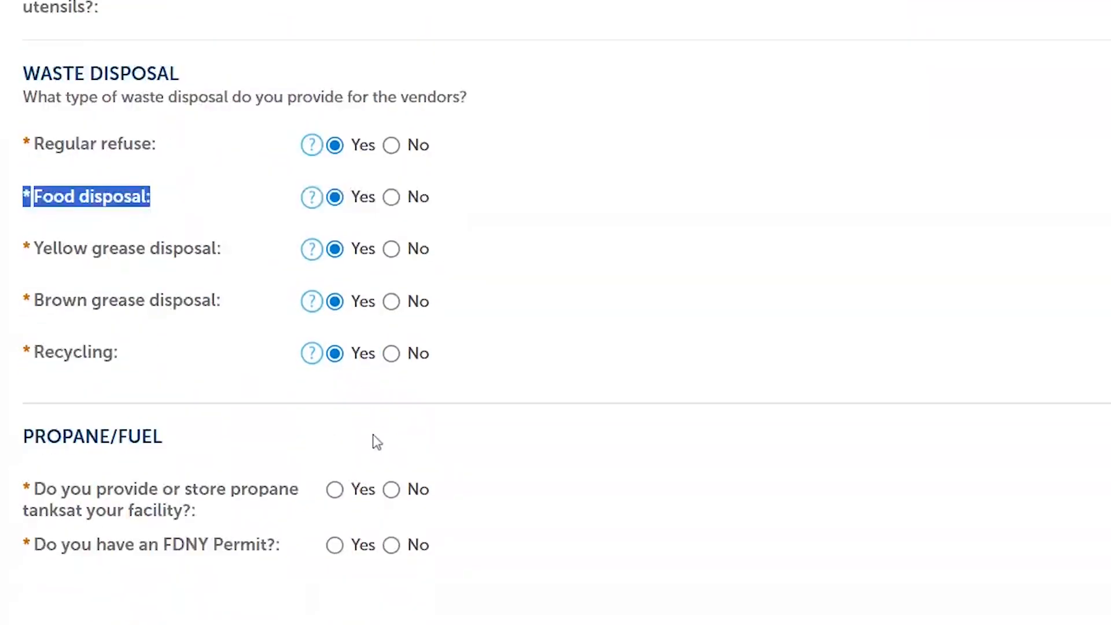
scroll(295, 340, "down", 2)
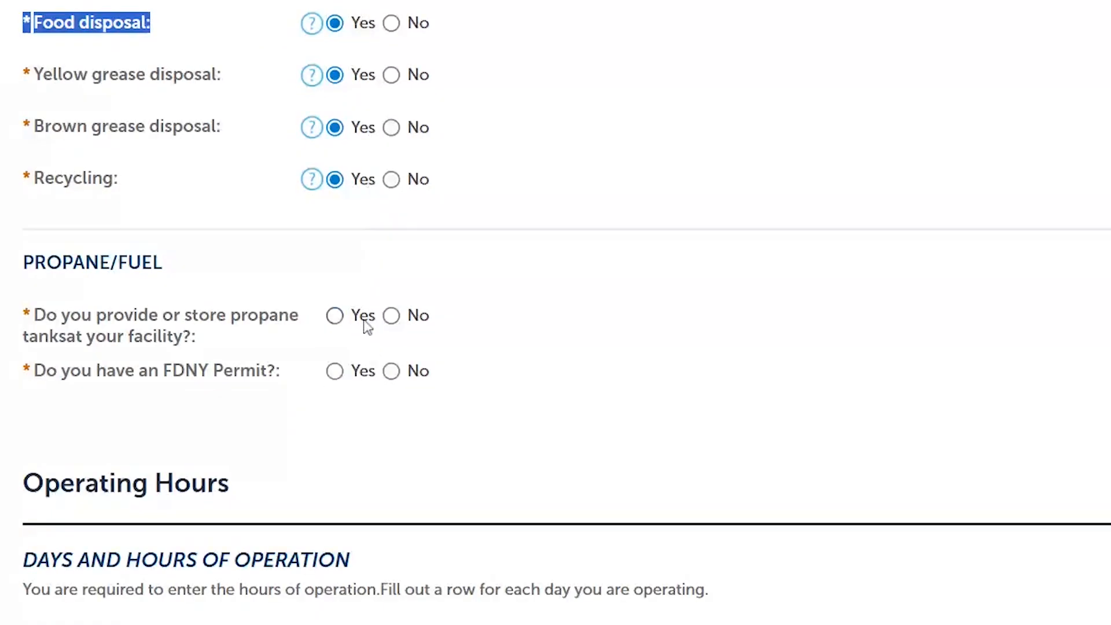
left_click(346, 322)
left_click_drag(360, 371, 352, 370)
left_click(331, 366)
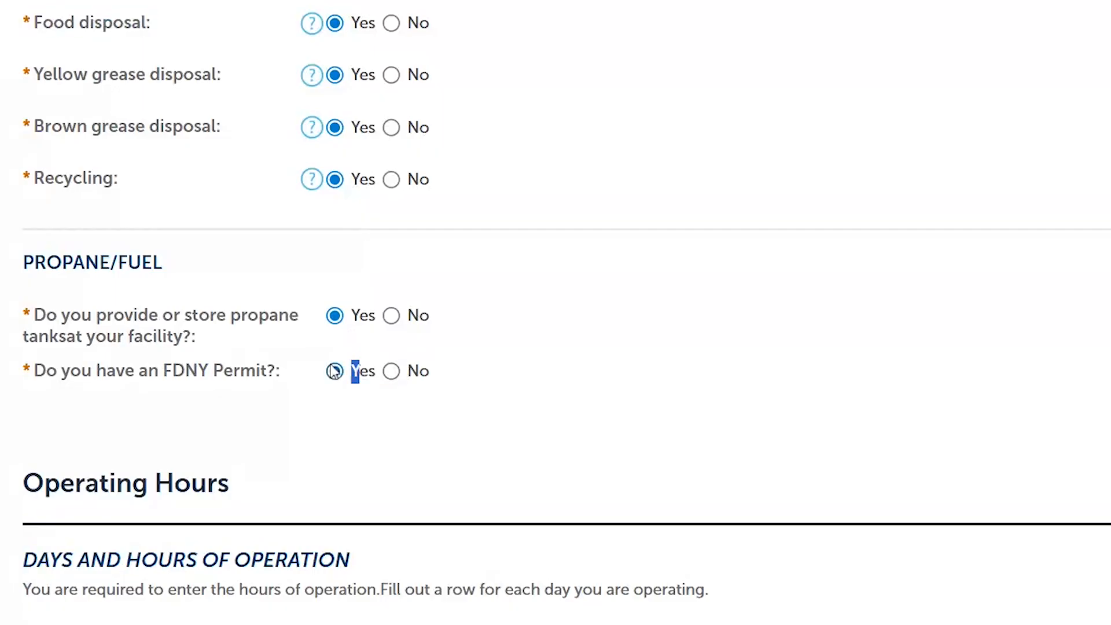
Continue past Operating Hours to the Upload Documents stage without adding any rows.
scroll(334, 371, "down", 4)
left_click(179, 596)
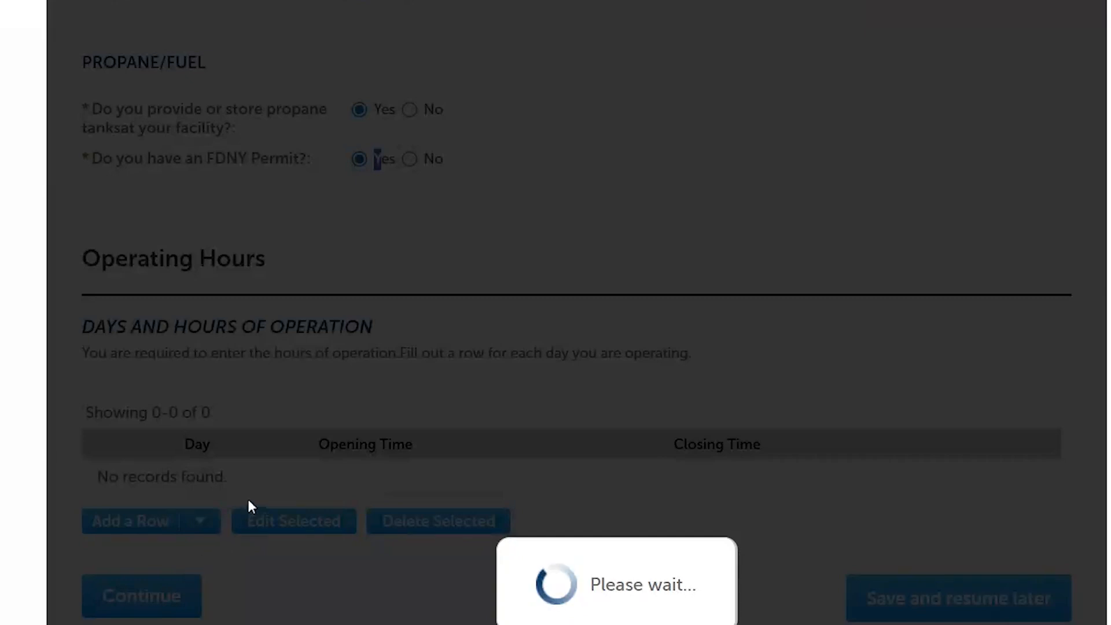
scroll(289, 387, "down", 10)
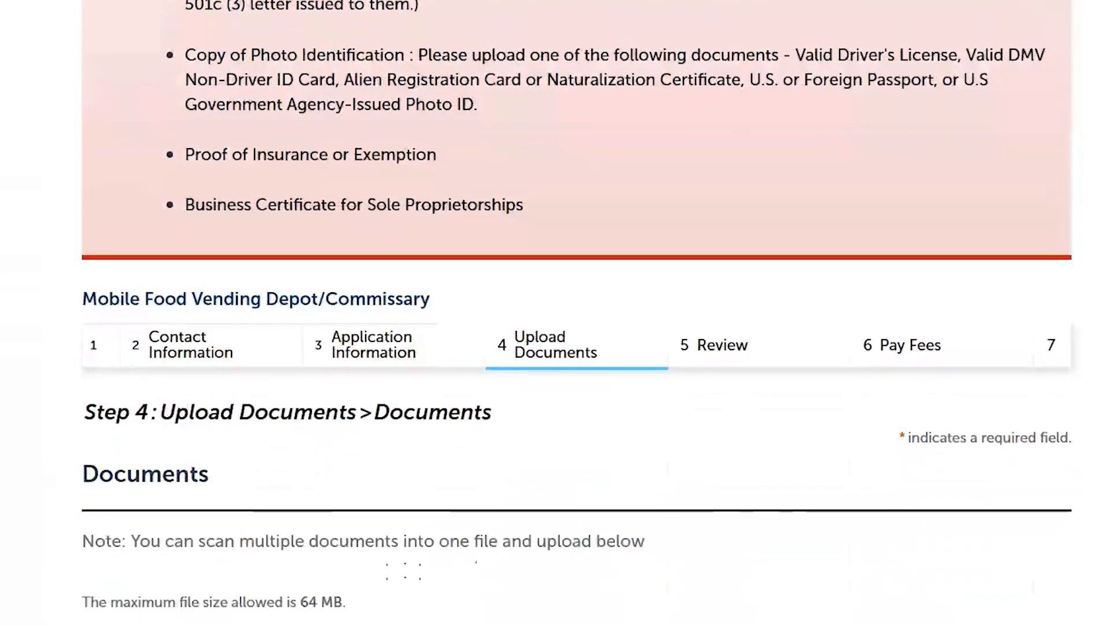
Read the list of required uploads, from proof of tax identification to the business certificate for sole proprietorships.
scroll(291, 390, "down", 6)
scroll(290, 390, "up", 8)
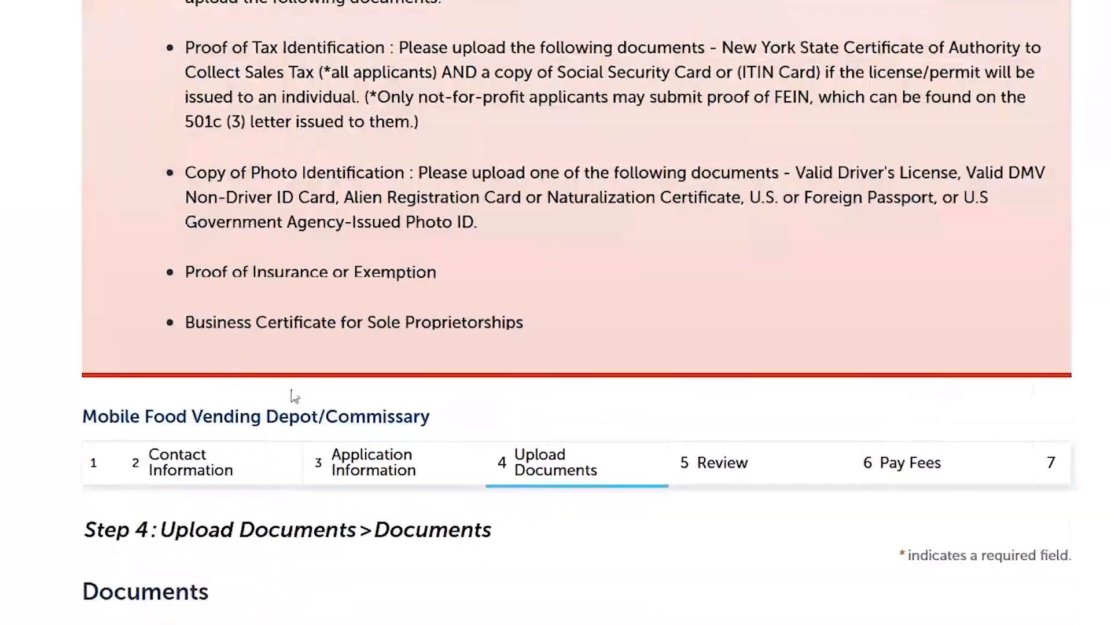
scroll(292, 396, "down", 3)
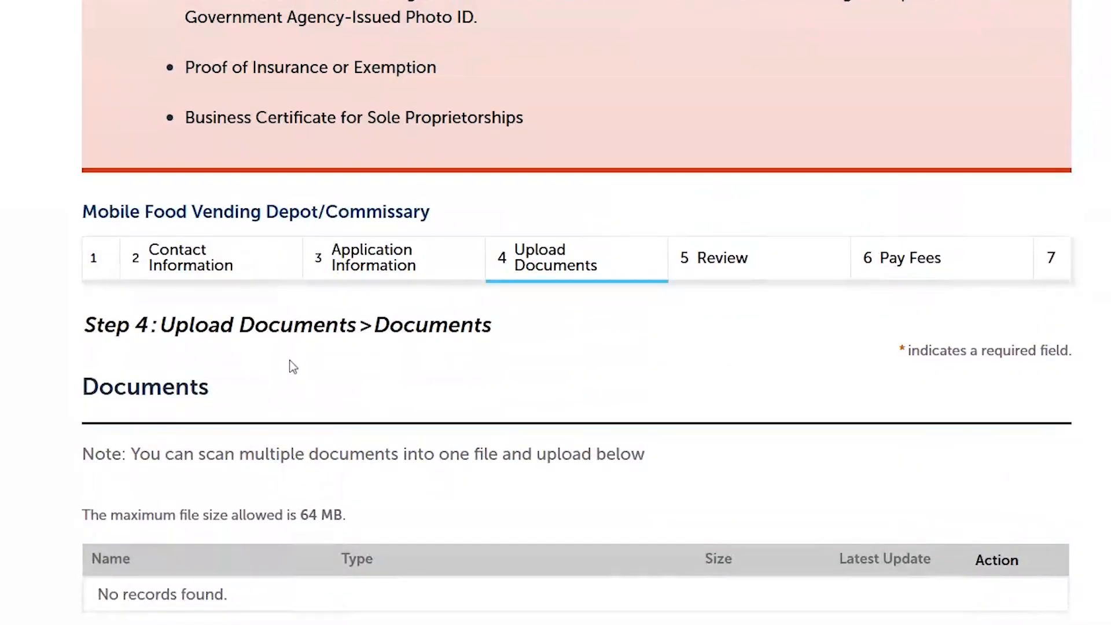
scroll(292, 362, "up", 3)
scroll(292, 362, "up", 4)
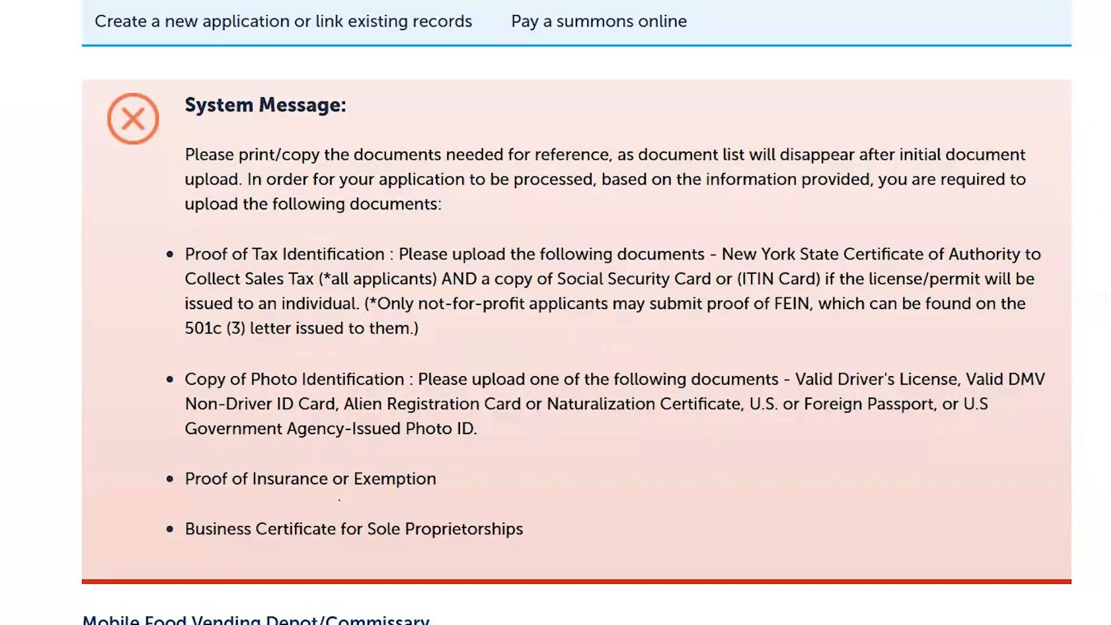
left_click_drag(298, 529, 346, 529)
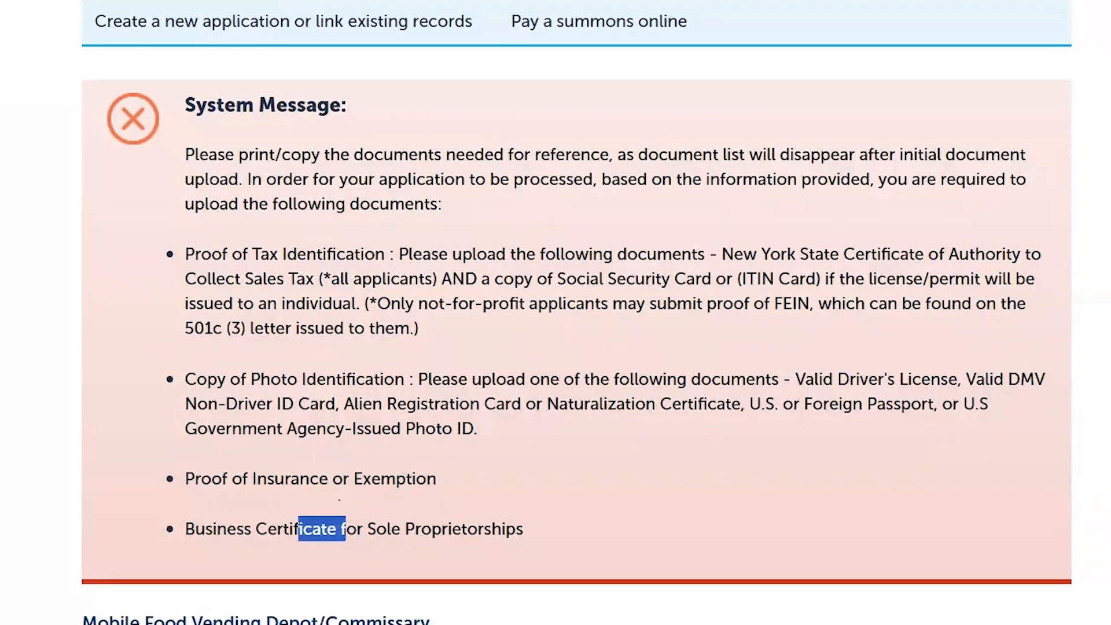
left_click_drag(242, 254, 384, 254)
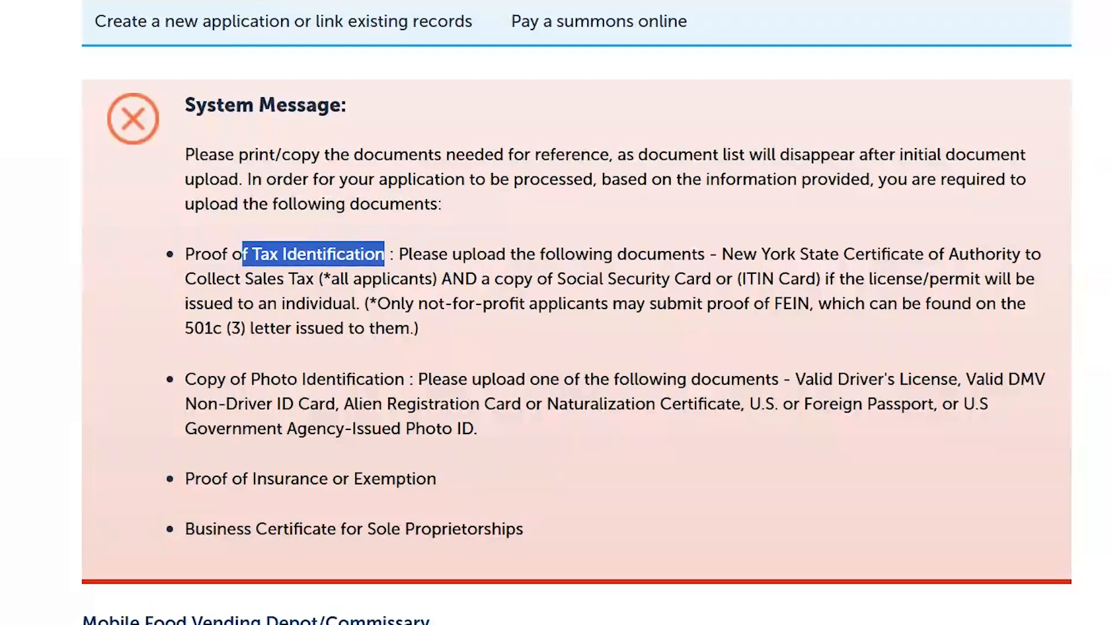
left_click_drag(738, 278, 790, 278)
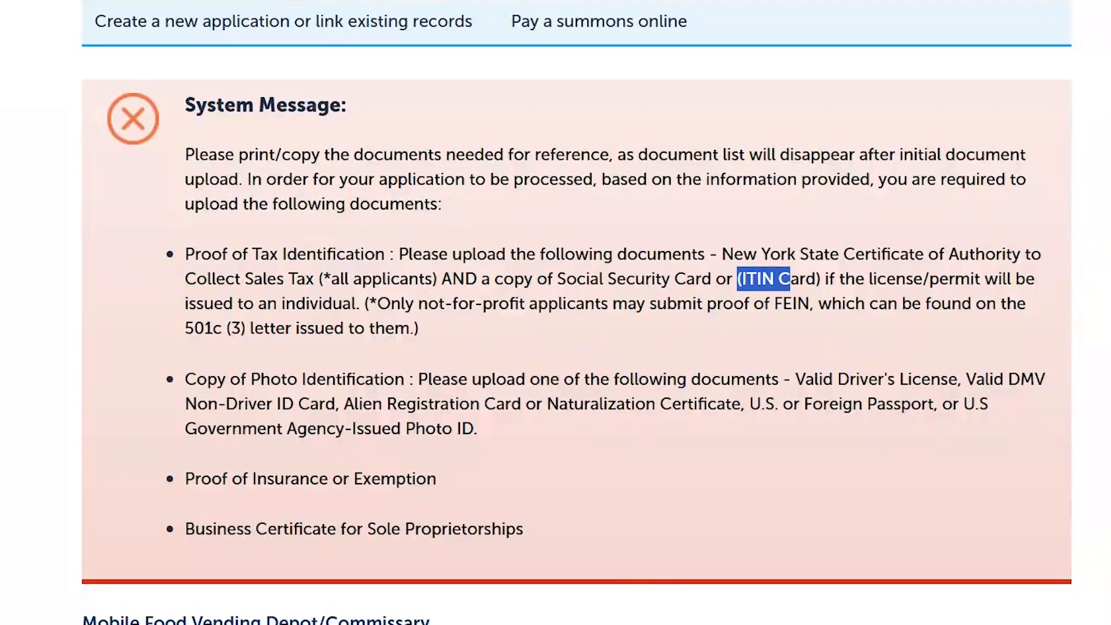
Upload the two .trashed JPG images and the .trashed MP4 video as application documents.
scroll(409, 277, "down", 10)
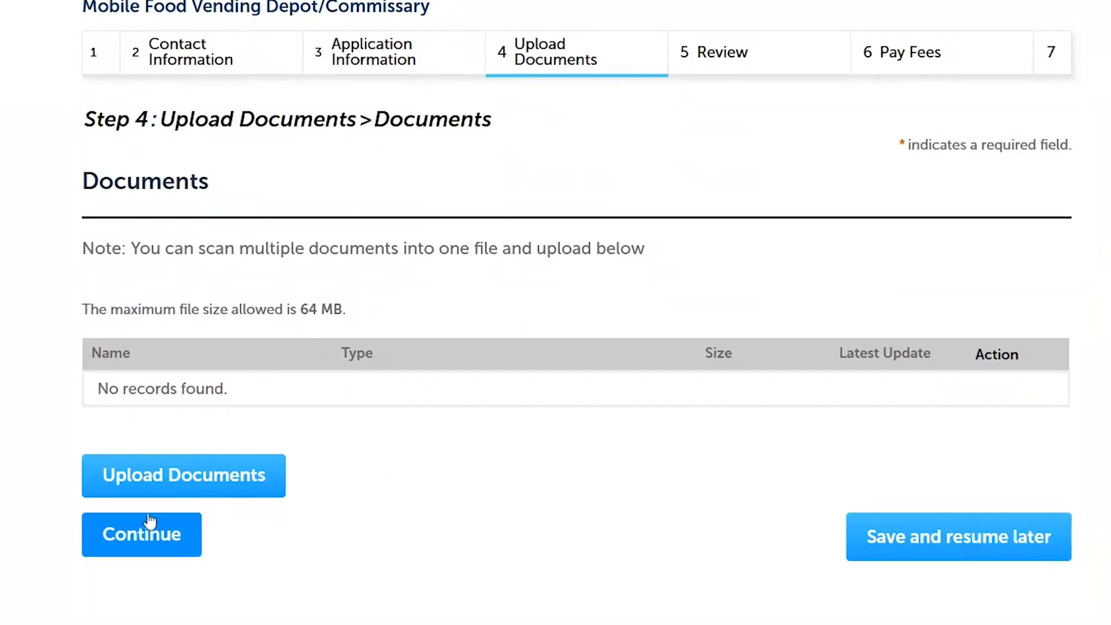
left_click(149, 491)
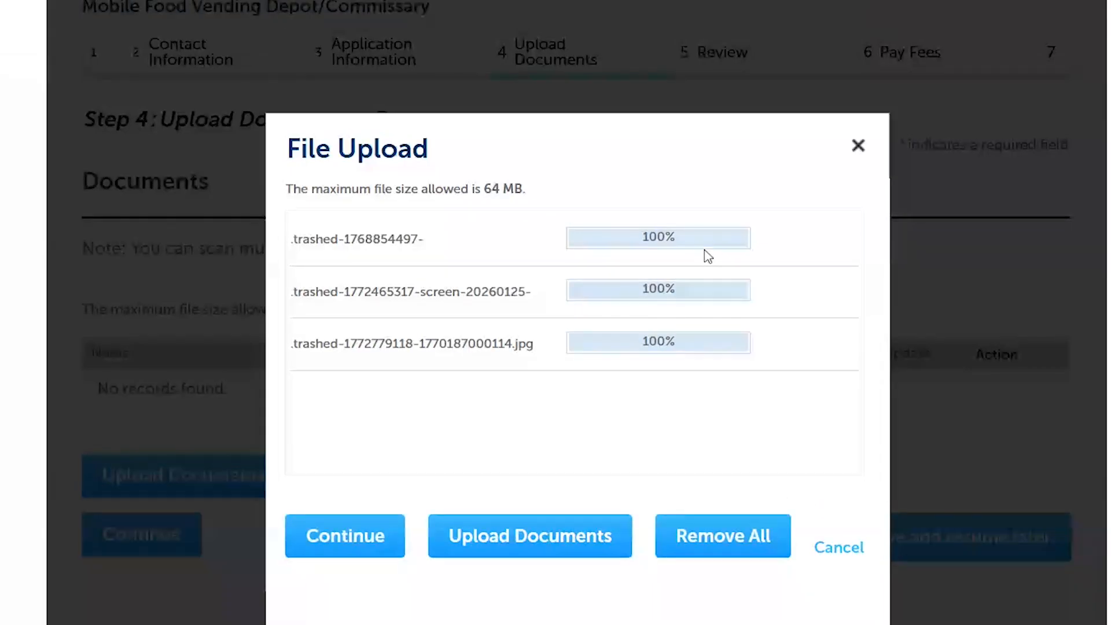
left_click(389, 535)
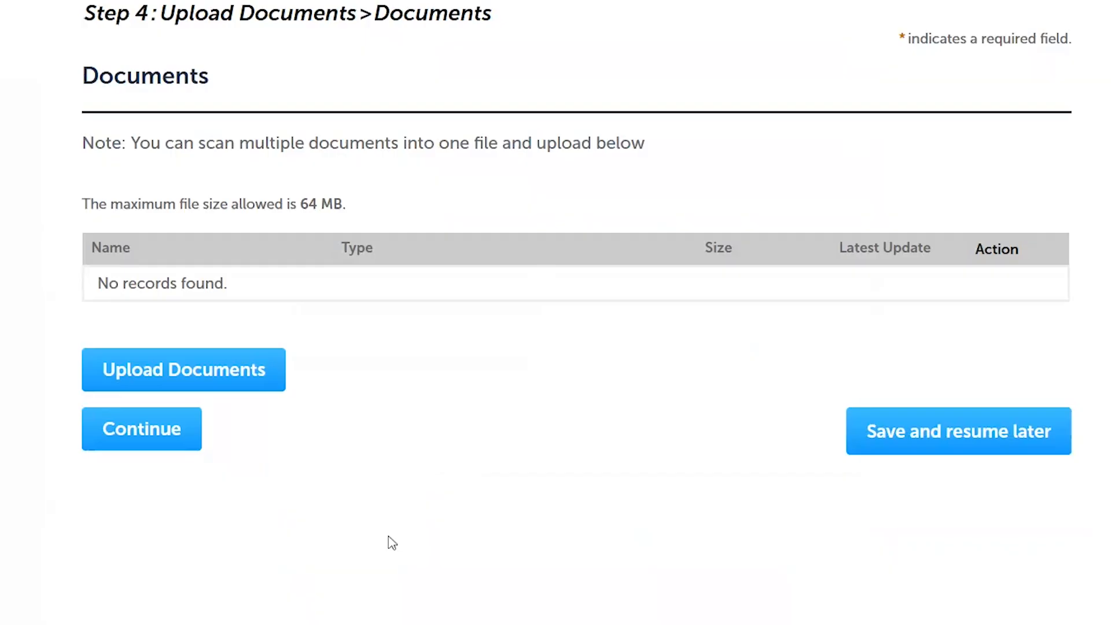
Assign the three files, in order, the types Business Certificate of Partnership, Valid Driver's License and Certificate of Incorporation -or- NYS Filing Receipt.
scroll(407, 513, "down", 14)
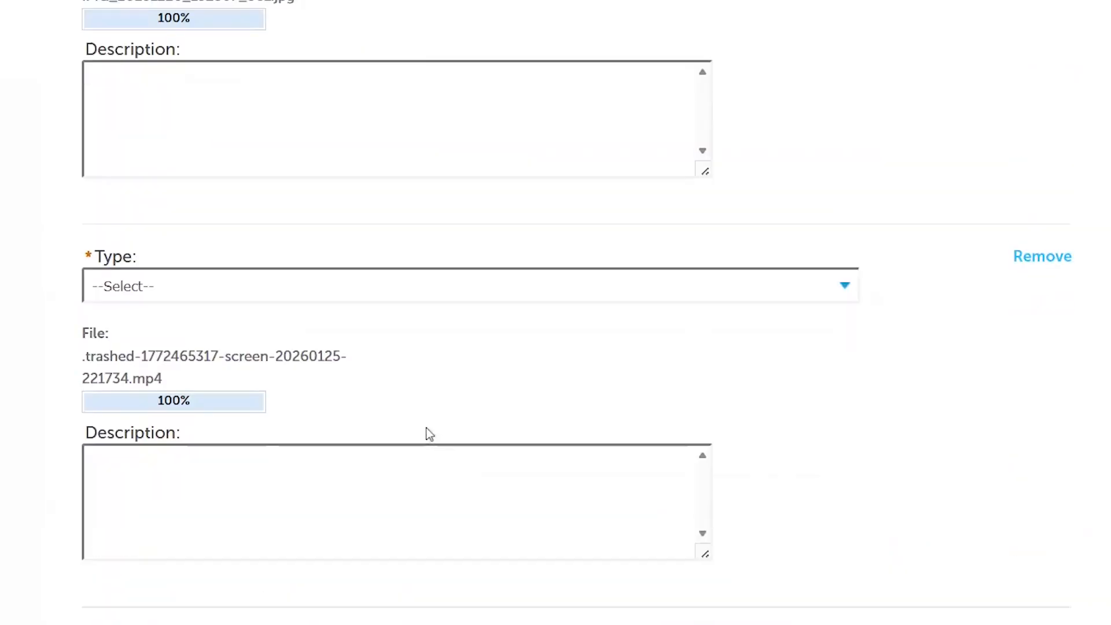
left_click(360, 533)
left_click(377, 341)
left_click(381, 349)
scroll(387, 349, "up", 14)
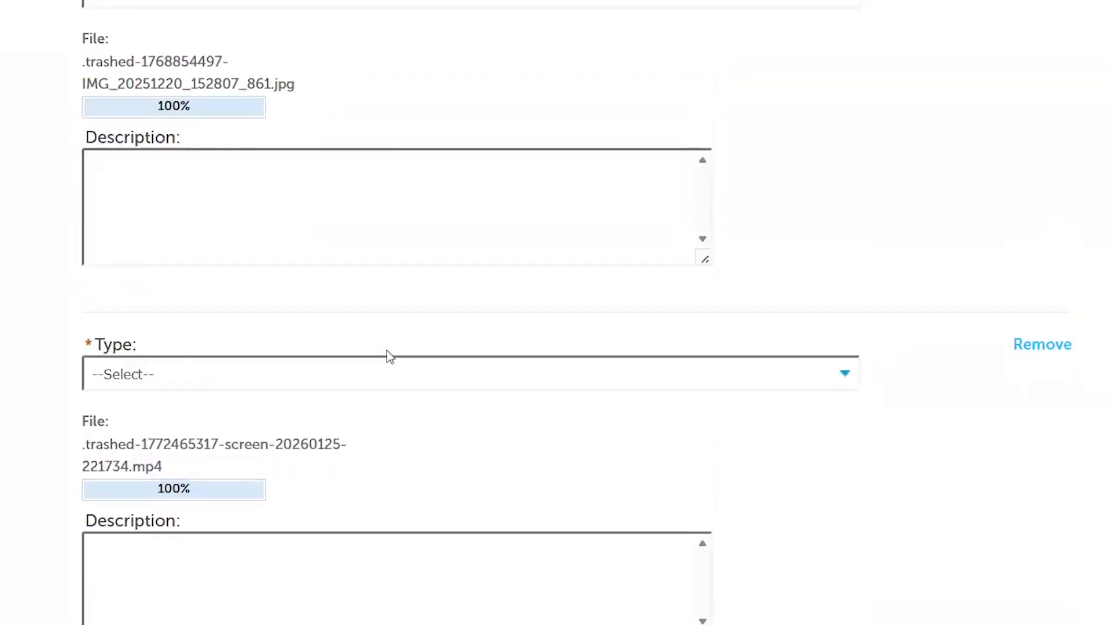
left_click(280, 422)
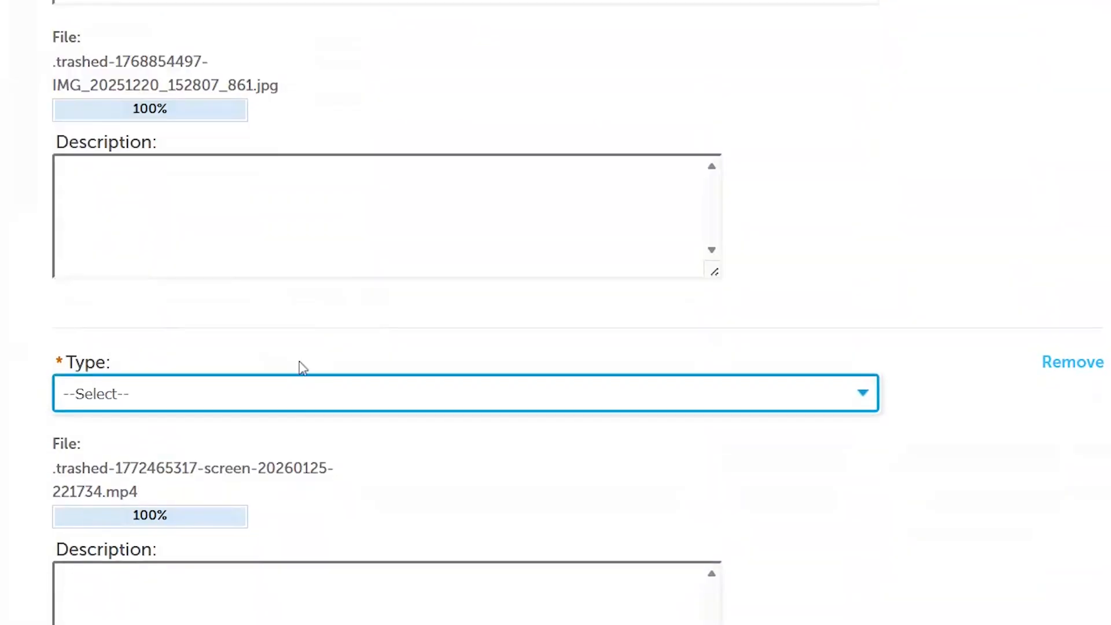
left_click(301, 391)
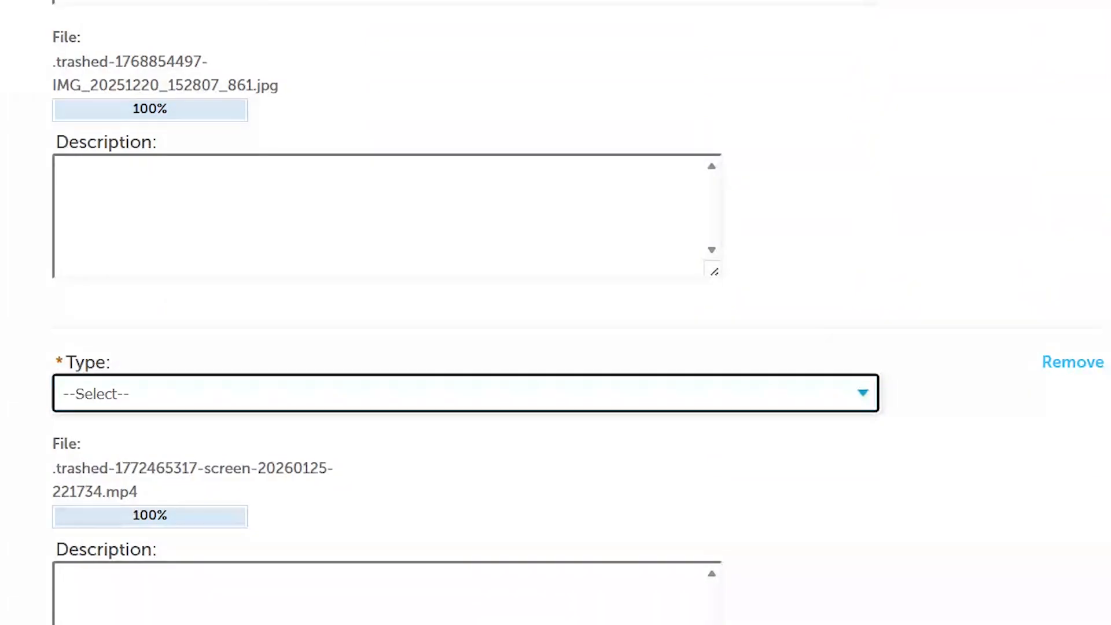
left_click(252, 338)
scroll(253, 338, "down", 5)
left_click(255, 366)
left_click(284, 117)
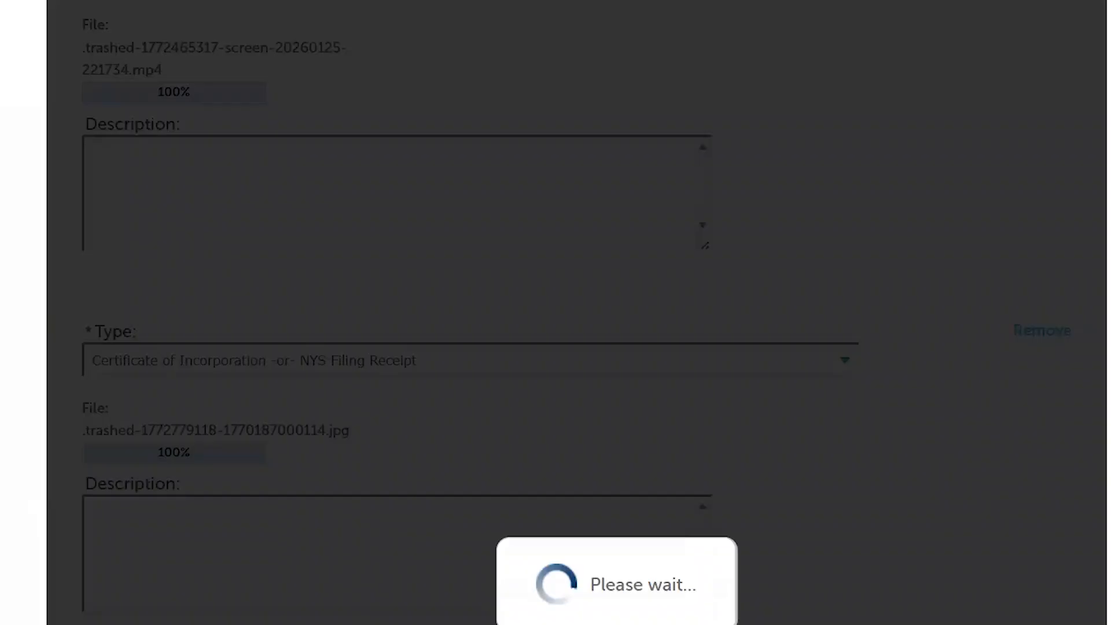
Describe the last file as wfdasf and the MP4 video as afsdfasd, and save the uploaded documents.
scroll(293, 138, "down", 2)
scroll(297, 157, "down", 1)
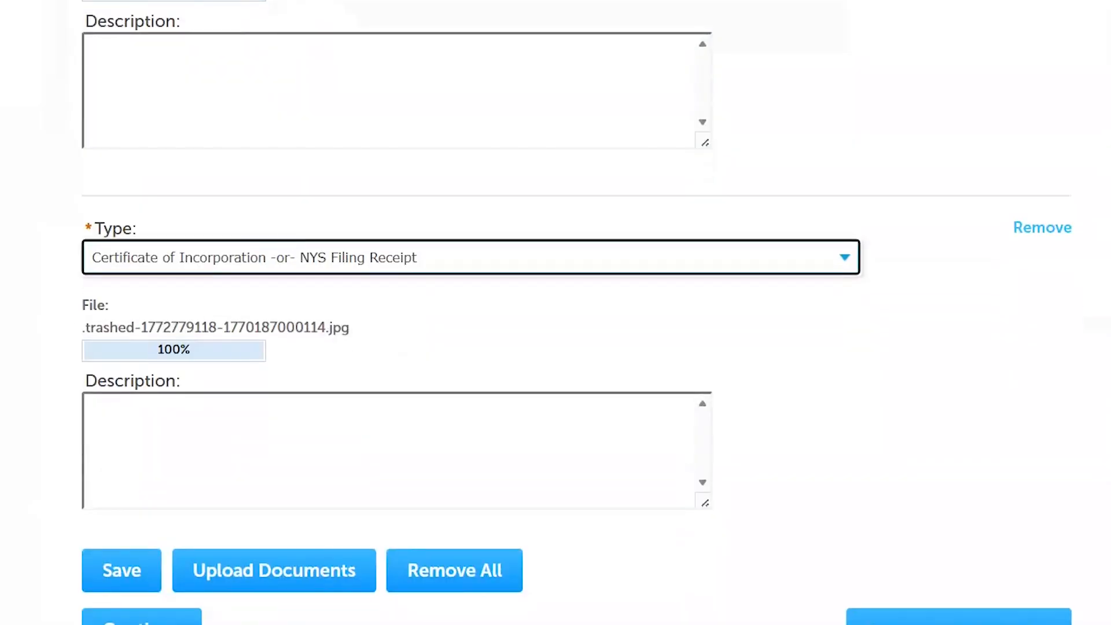
left_click(249, 437)
type("wfdasf")
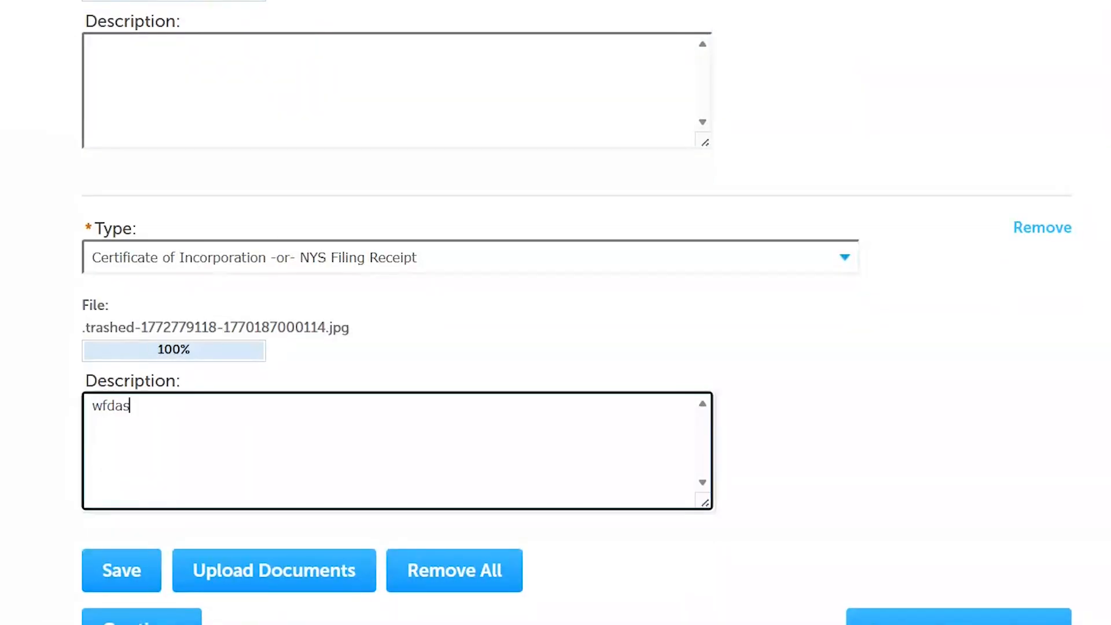
left_click(301, 95)
type("afsdfasd")
scroll(152, 397, "down", 3)
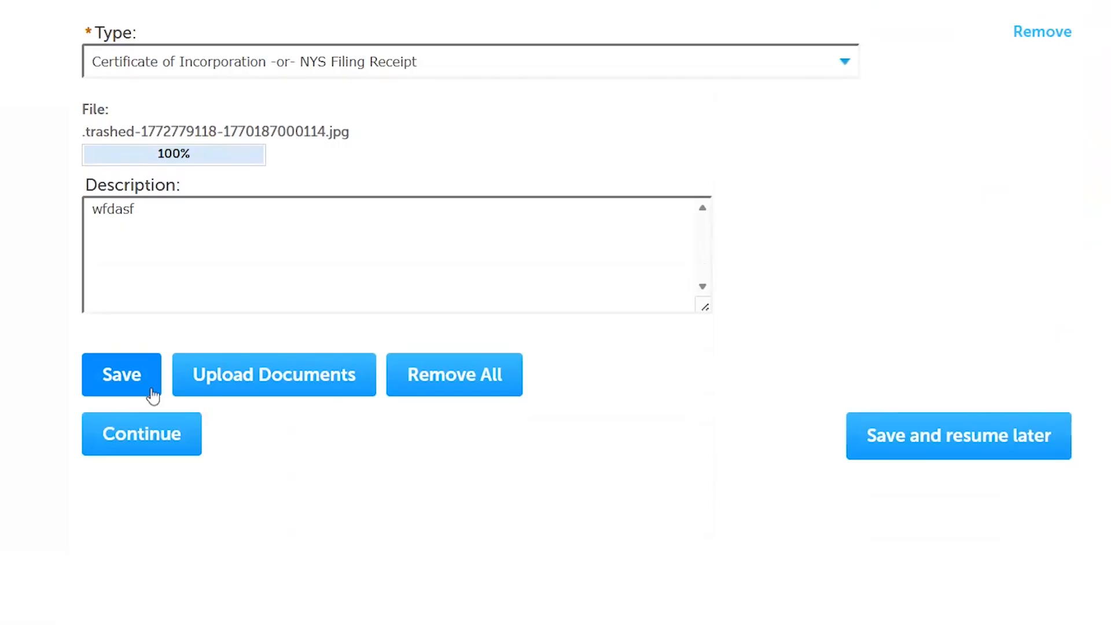
left_click(152, 398)
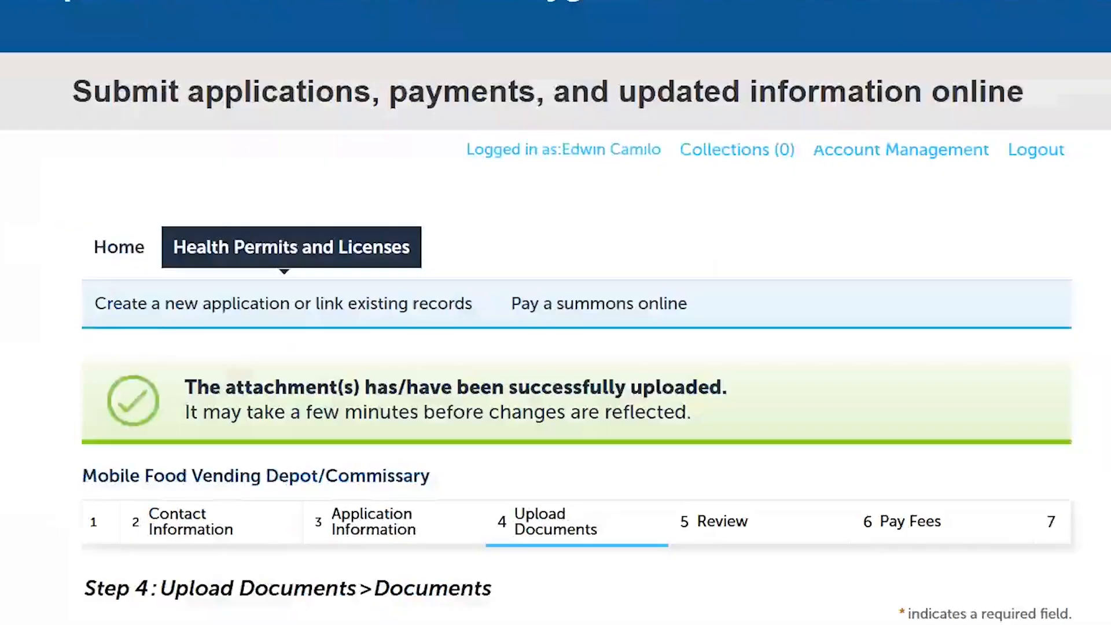
Check the list of uploaded documents and continue to the Review stage of the application.
scroll(155, 395, "down", 10)
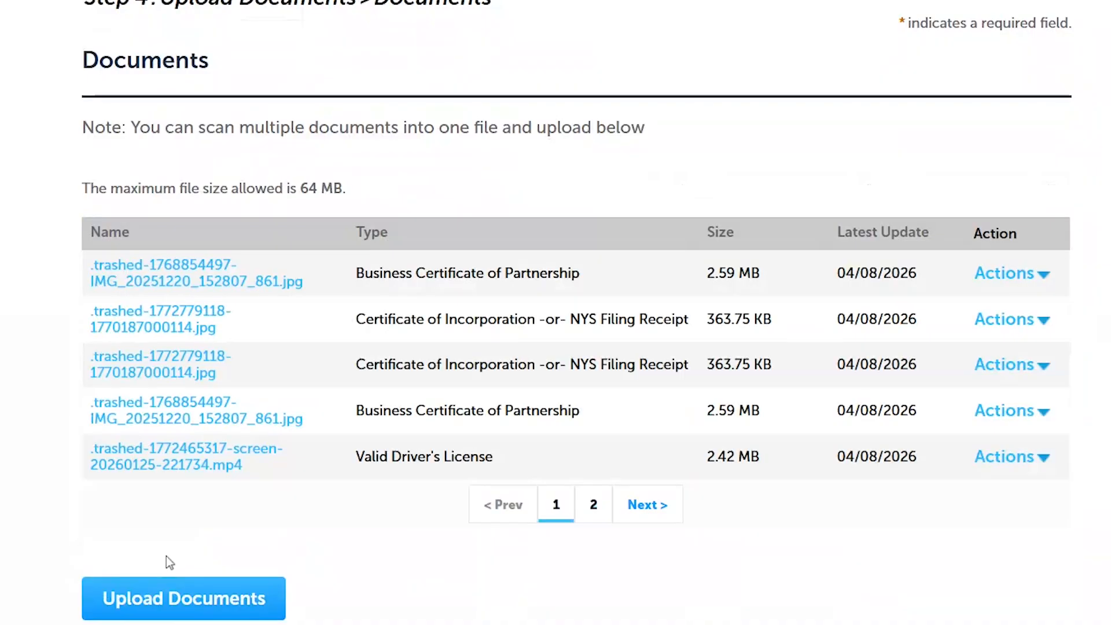
scroll(167, 559, "down", 2)
left_click(162, 543)
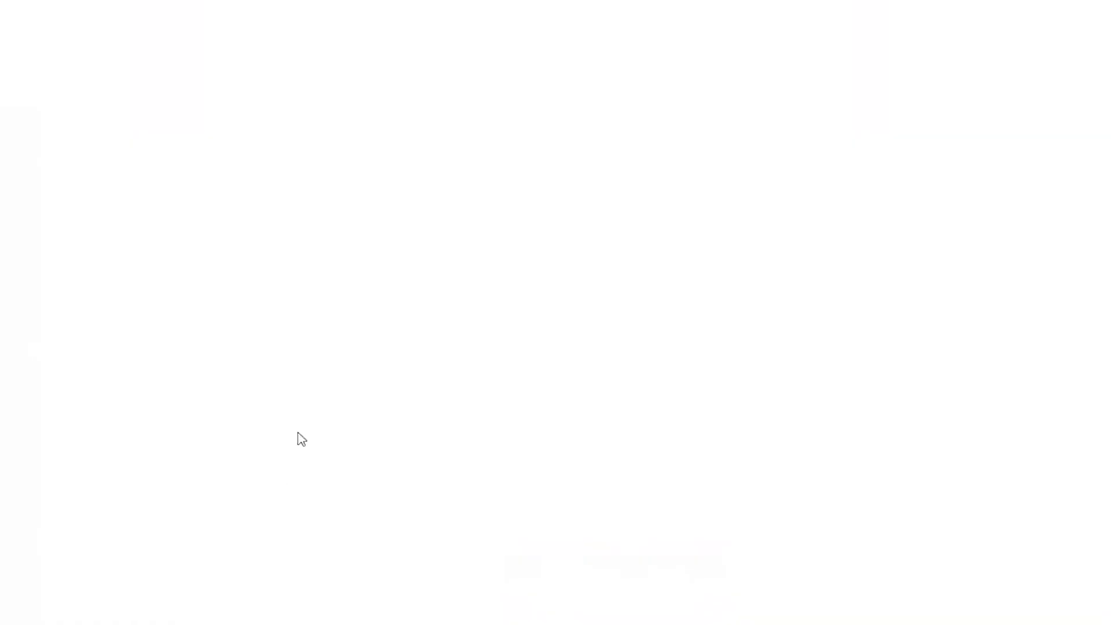
Review the application summary from the contacts and language preference through the facility answers to the uploaded documents.
scroll(307, 408, "down", 5)
scroll(308, 411, "down", 2)
scroll(307, 406, "down", 10)
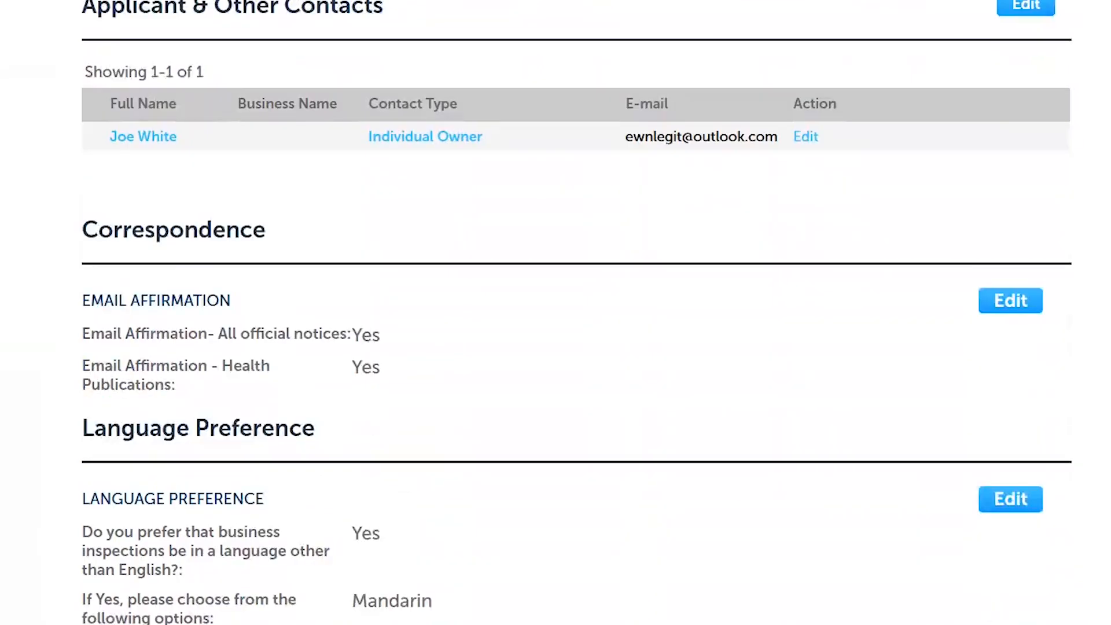
scroll(302, 415, "down", 2)
scroll(301, 414, "down", 13)
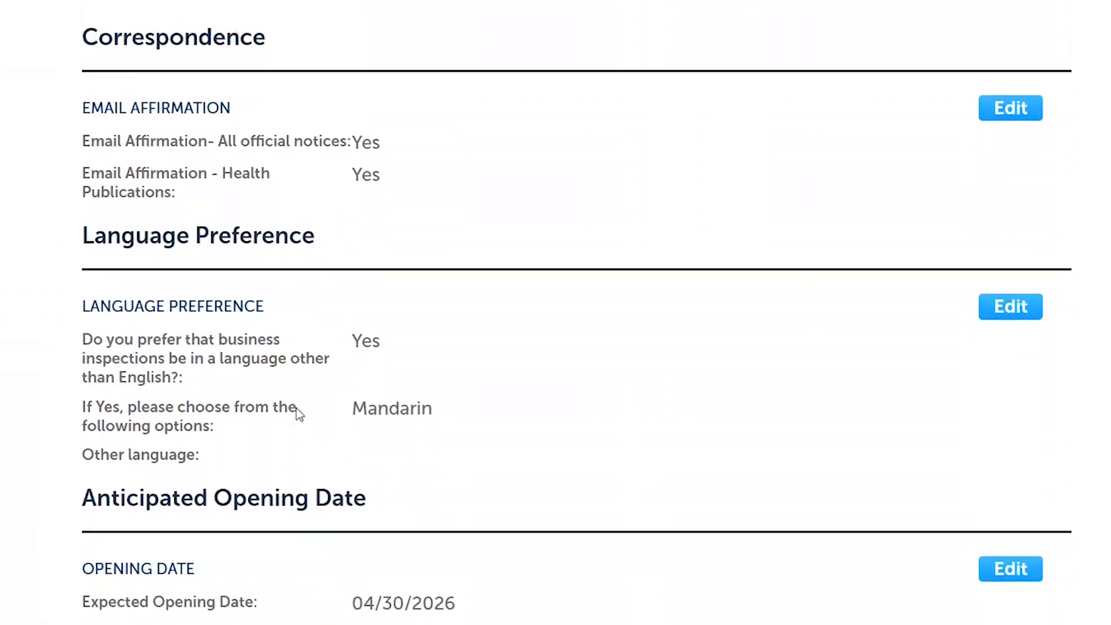
scroll(296, 408, "down", 20)
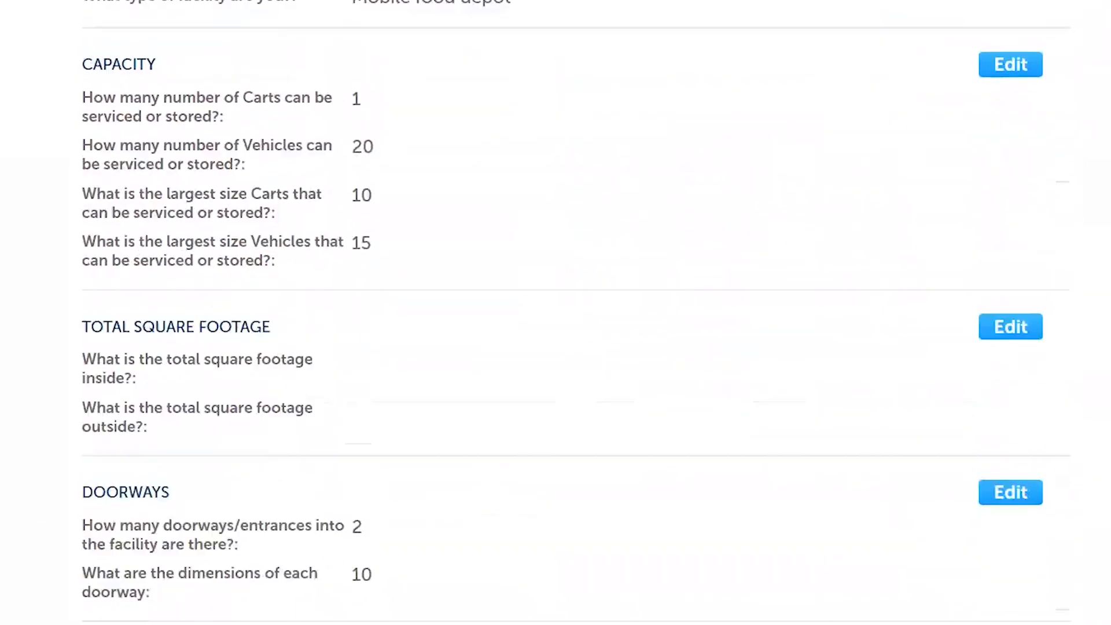
scroll(285, 426, "down", 20)
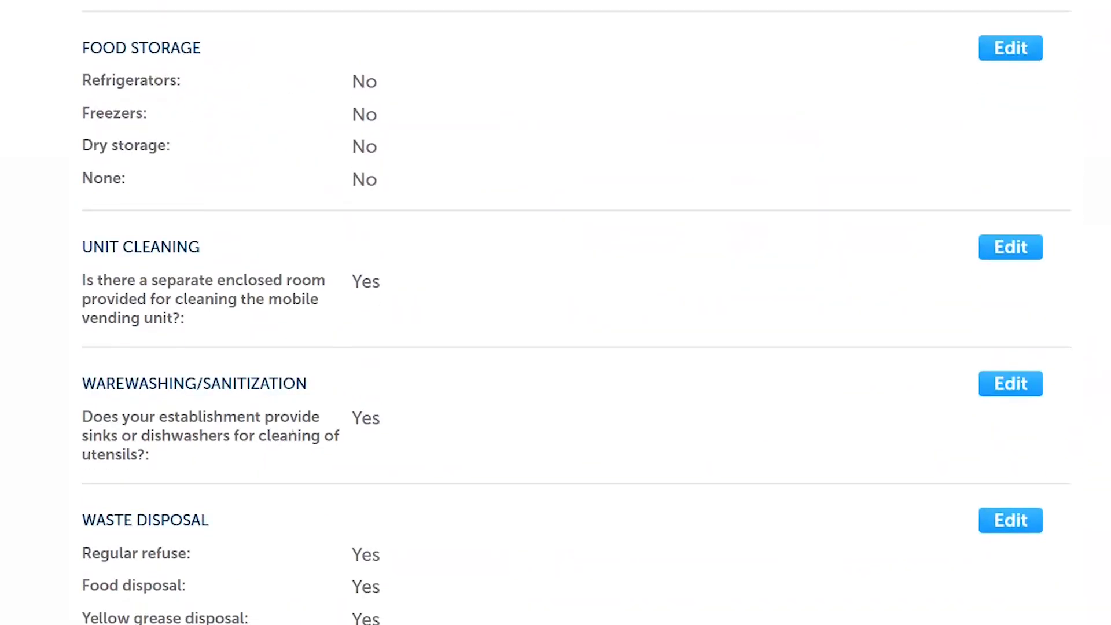
scroll(282, 428, "down", 20)
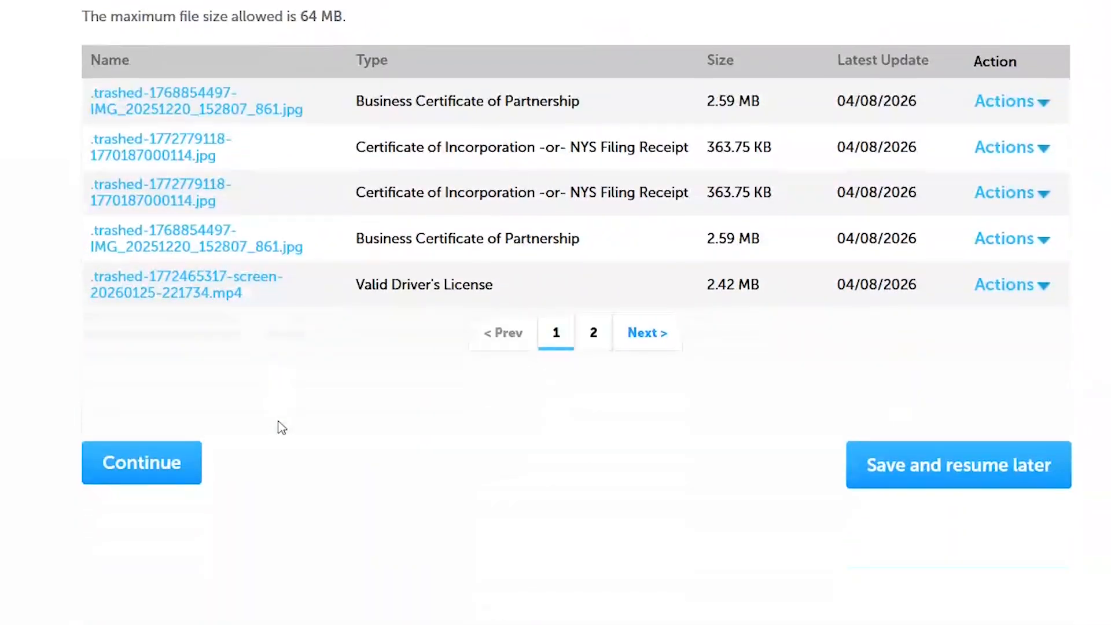
Continue from Review to Pay Fees and check the accepted payment methods and the fee estimate.
left_click(181, 472)
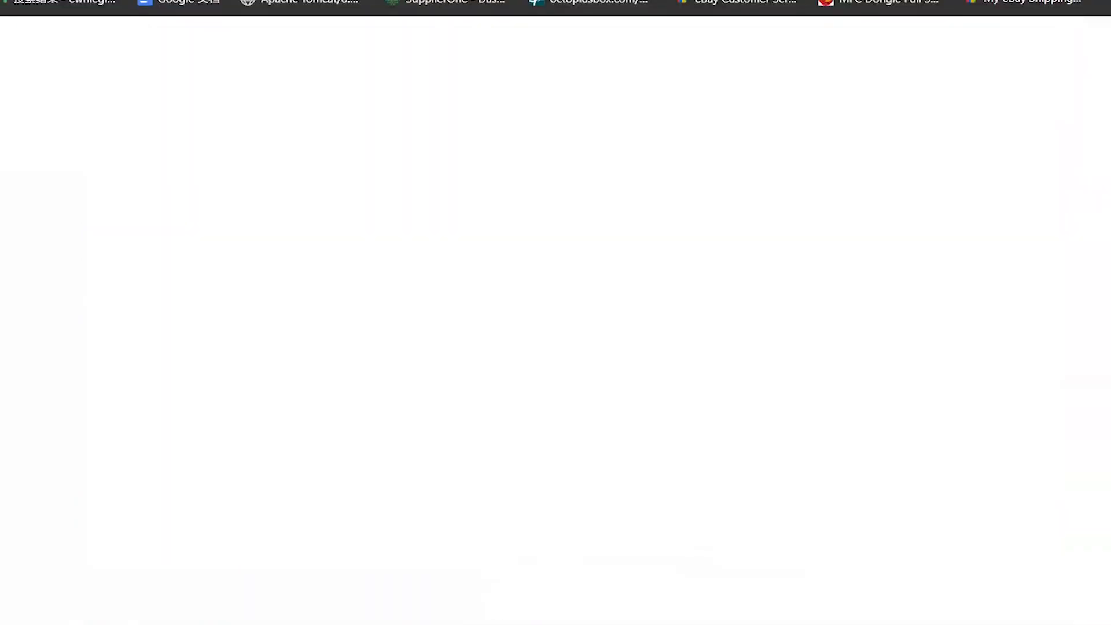
scroll(215, 446, "down", 10)
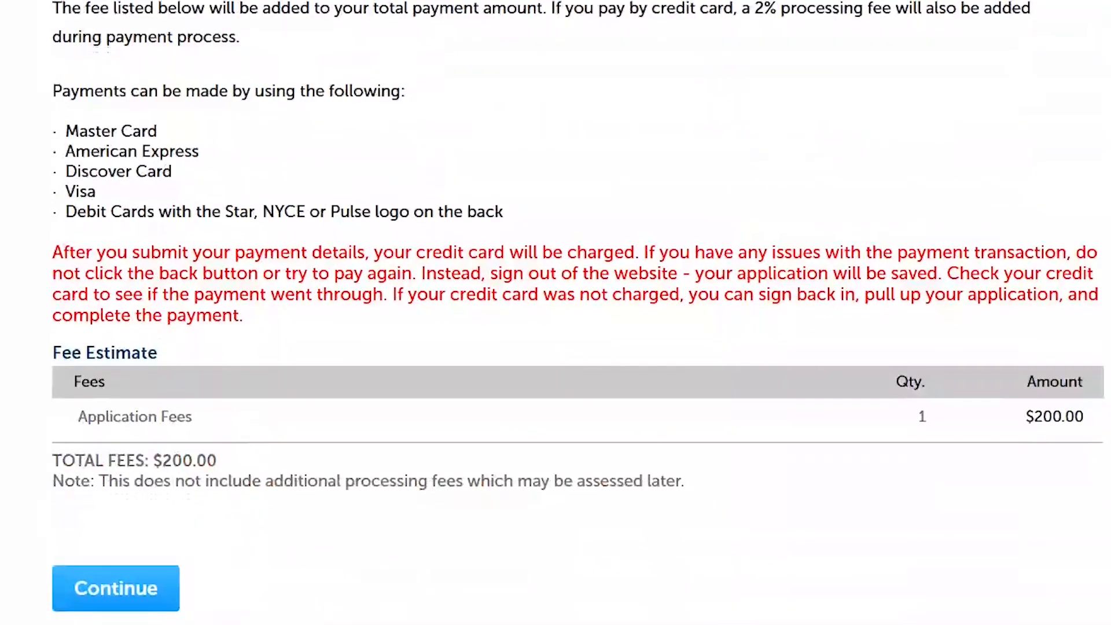
scroll(556, 313, "up", 4)
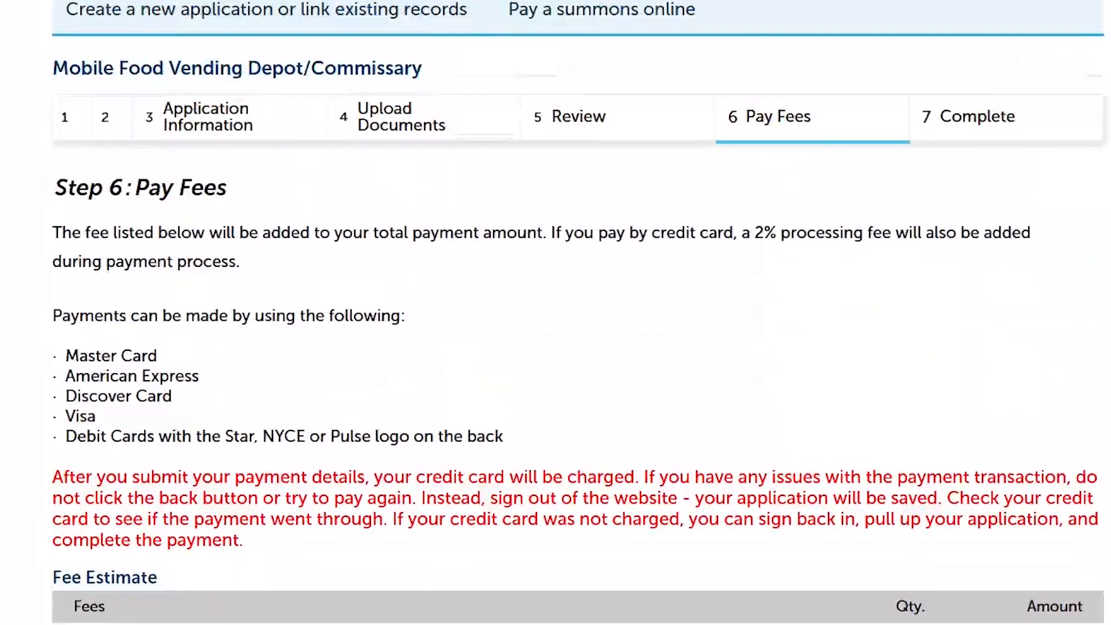
scroll(173, 447, "down", 5)
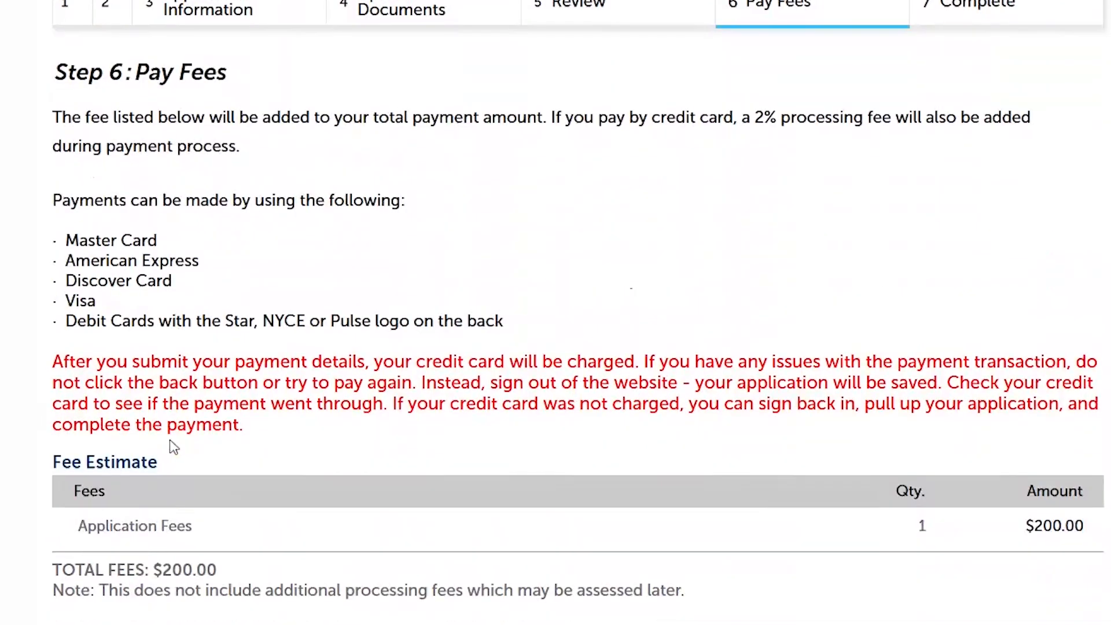
left_click_drag(162, 461, 172, 461)
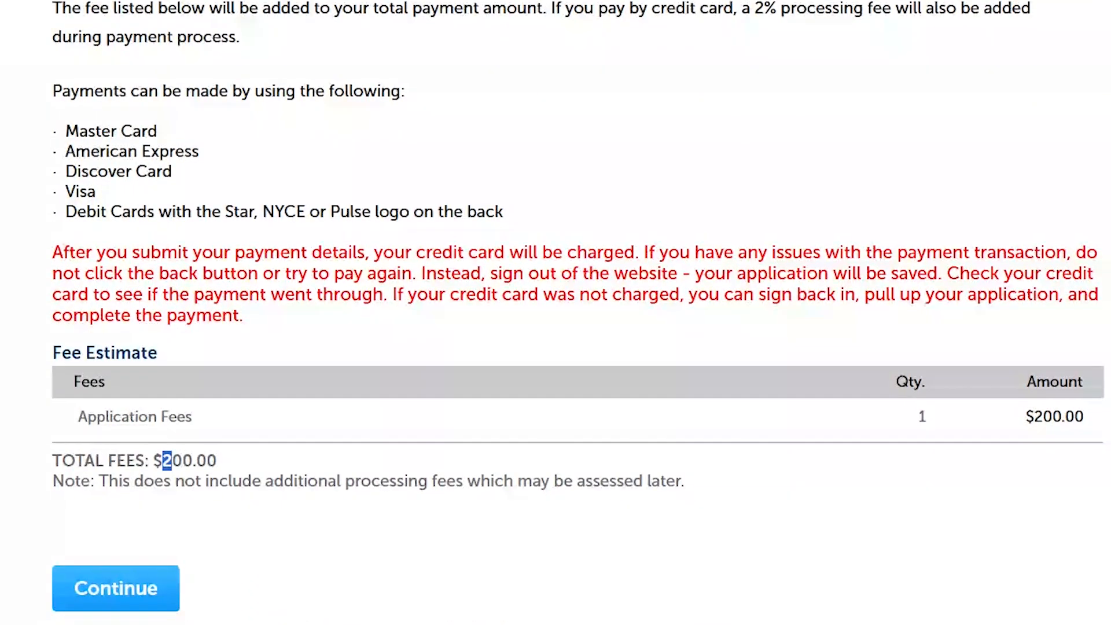
Proceed to the CityPay payment details and enter the cardholder's first and last name in the billing information.
scroll(217, 477, "up", 2)
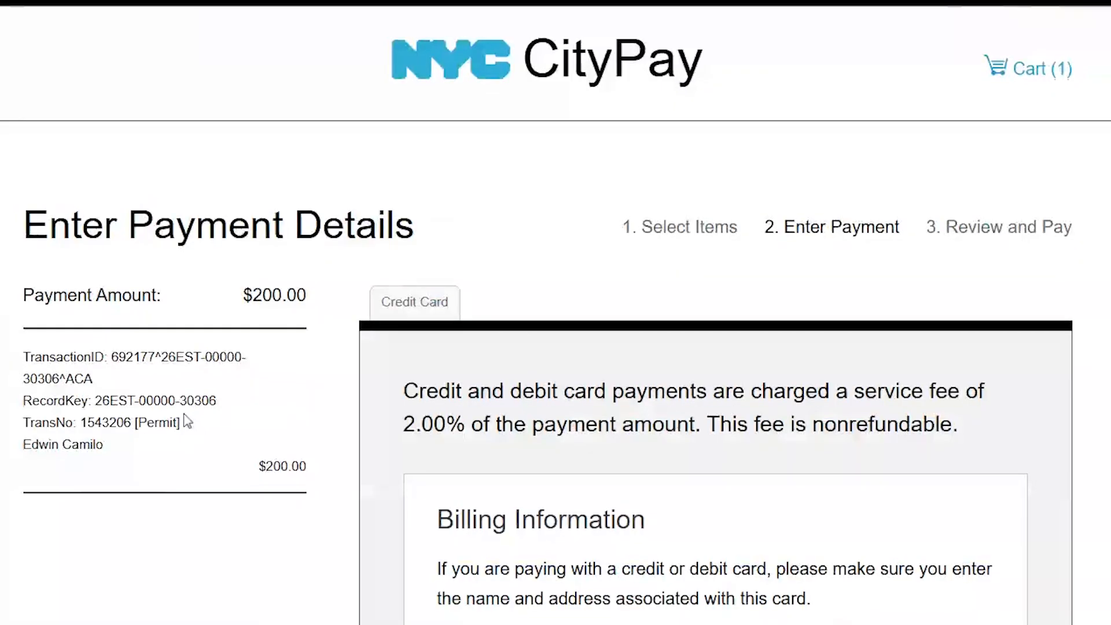
scroll(188, 422, "down", 5)
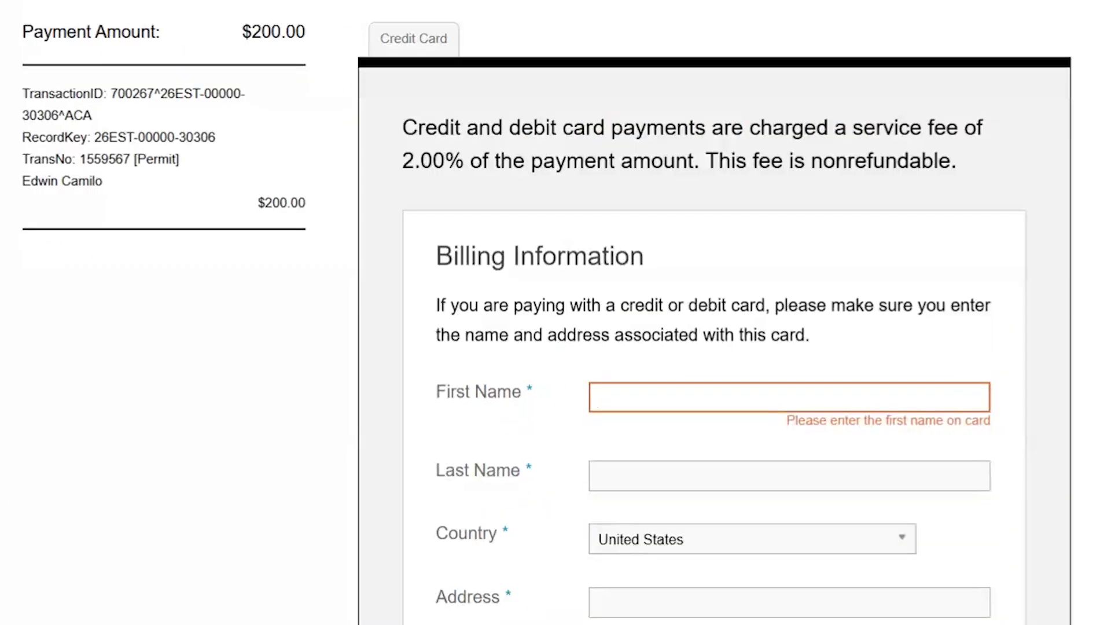
key("Tab")
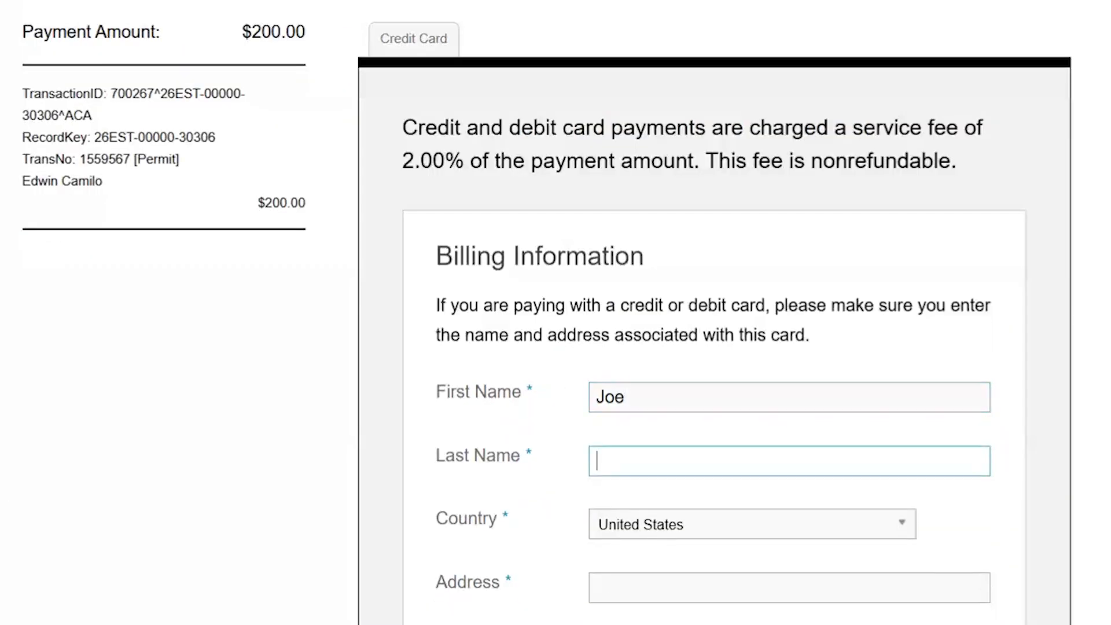
key("Tab")
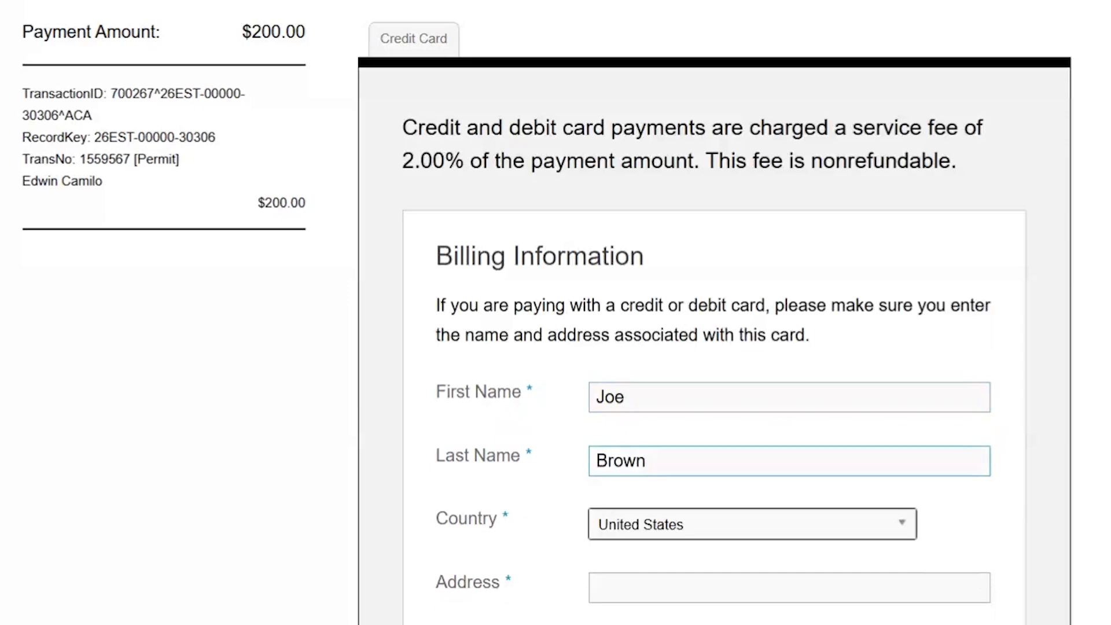
Fill in the street address, city and postal code of the billing information.
scroll(605, 405, "down", 1)
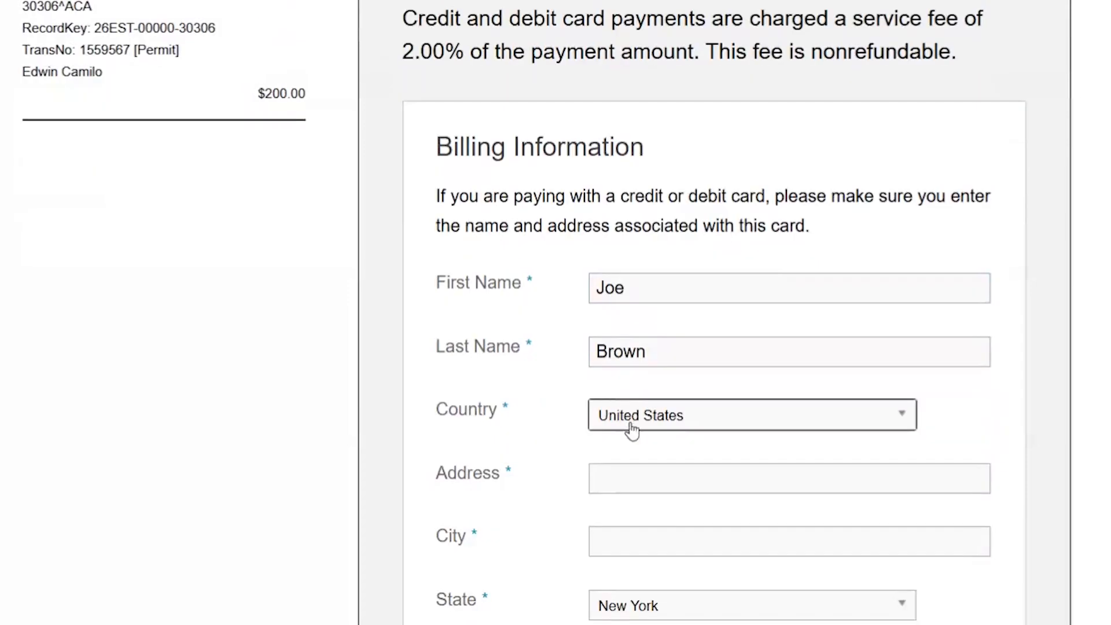
left_click(625, 479)
type("United States")
key("Tab")
type("New York")
key("Tab")
key("Tab")
type("10460")
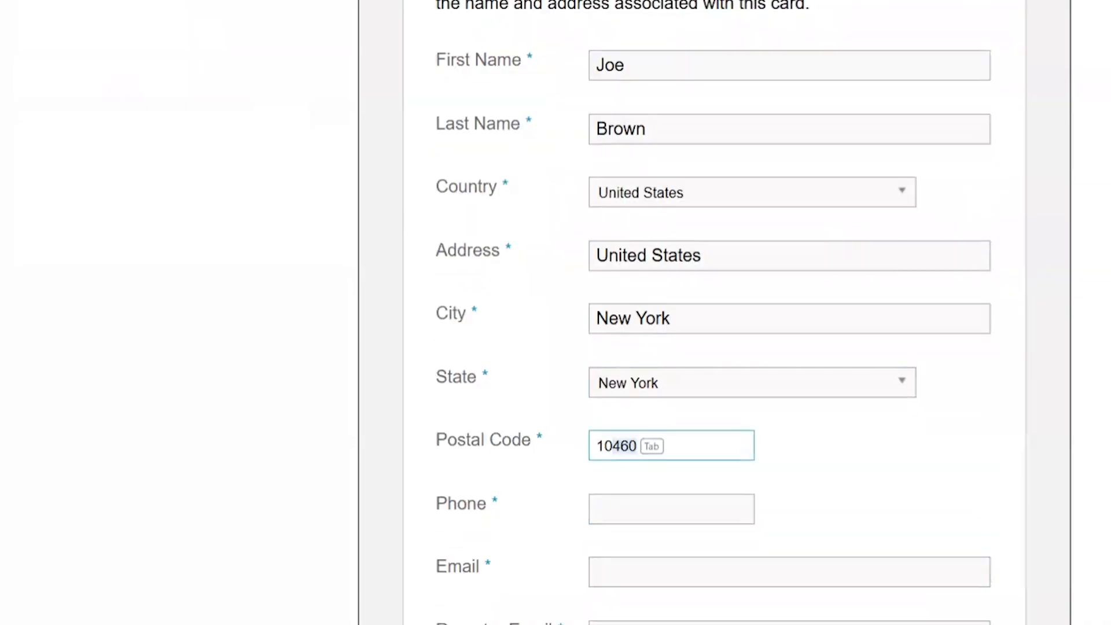
Enter the billing phone number and e-mail, repeat the e-mail, and continue to the payment method.
key("Tab")
key("Tab")
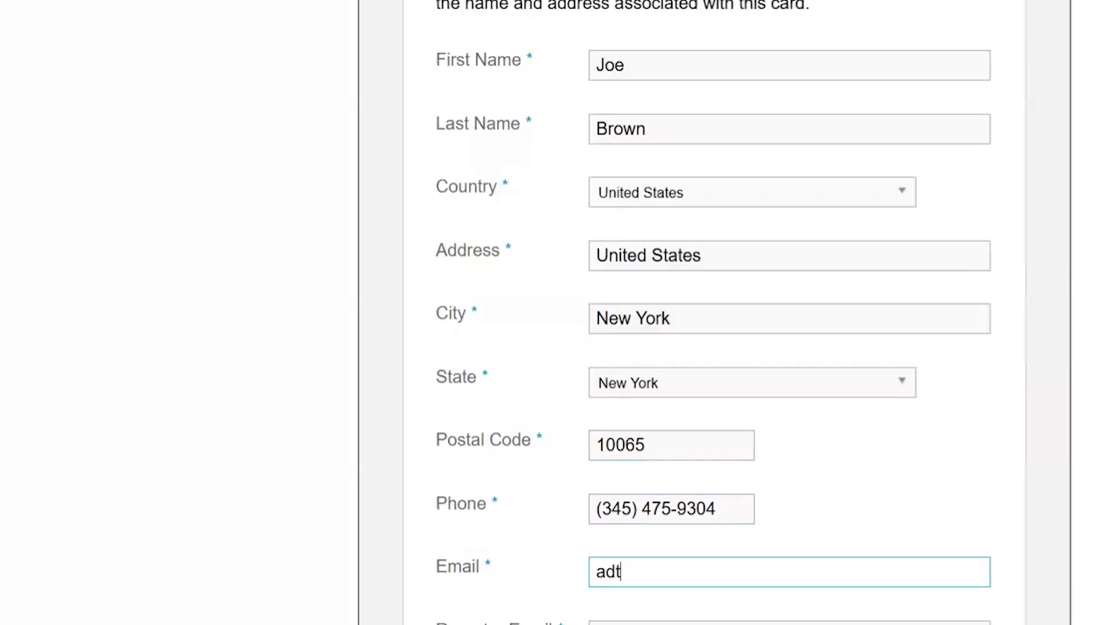
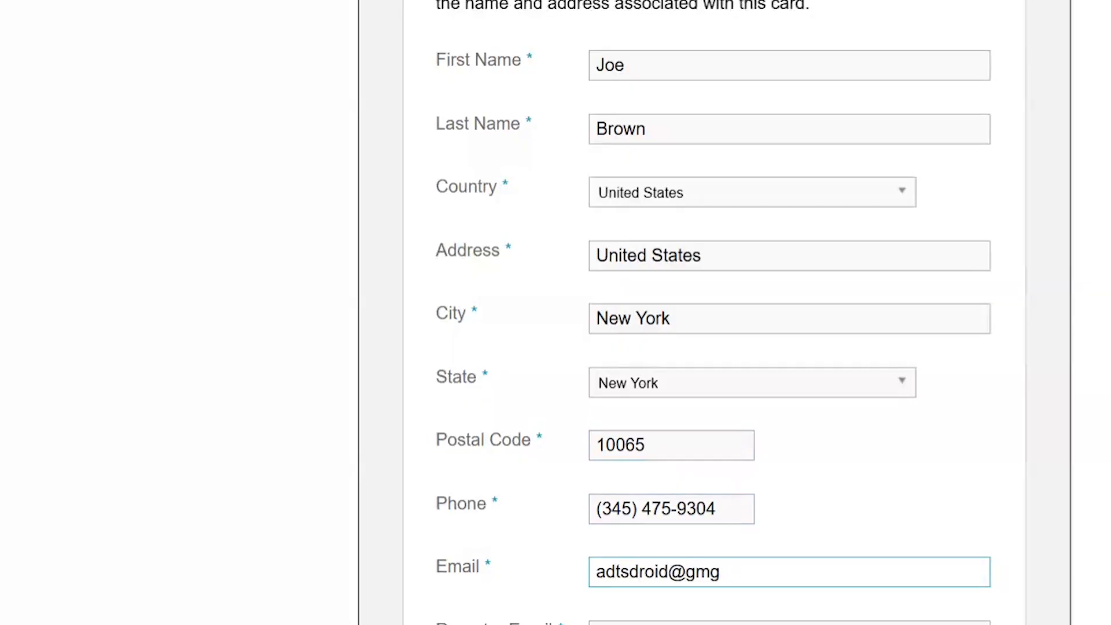
key("Tab")
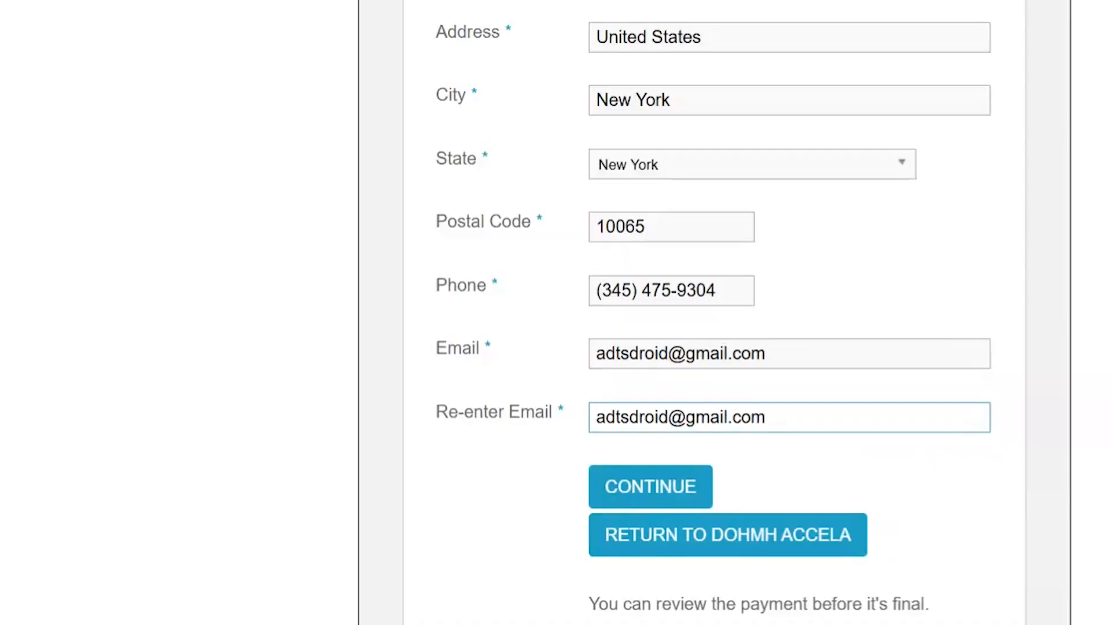
left_click(691, 490)
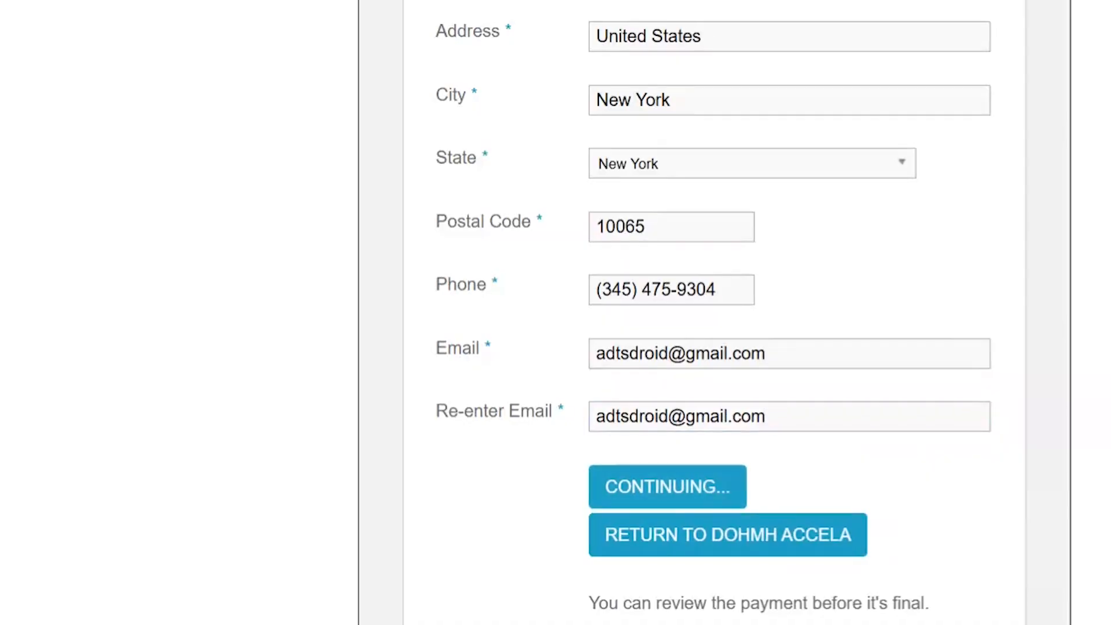
scroll(702, 424, "down", 2)
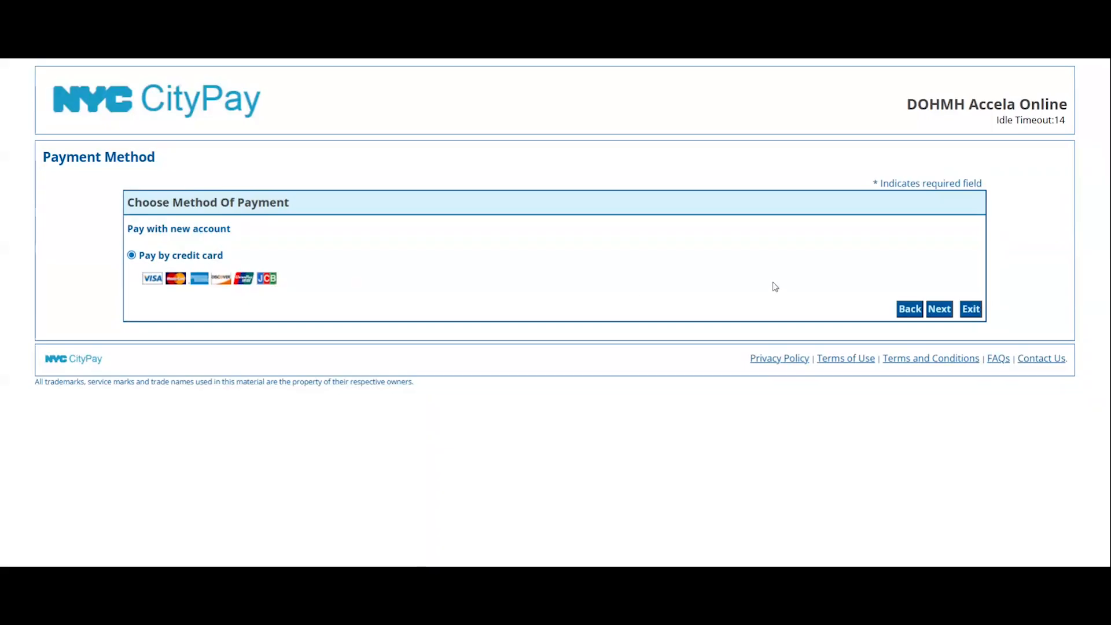
Proceed with payment by credit card and enter the cardholder's full name as the name on card.
left_click(934, 311)
scroll(463, 310, "down", 3)
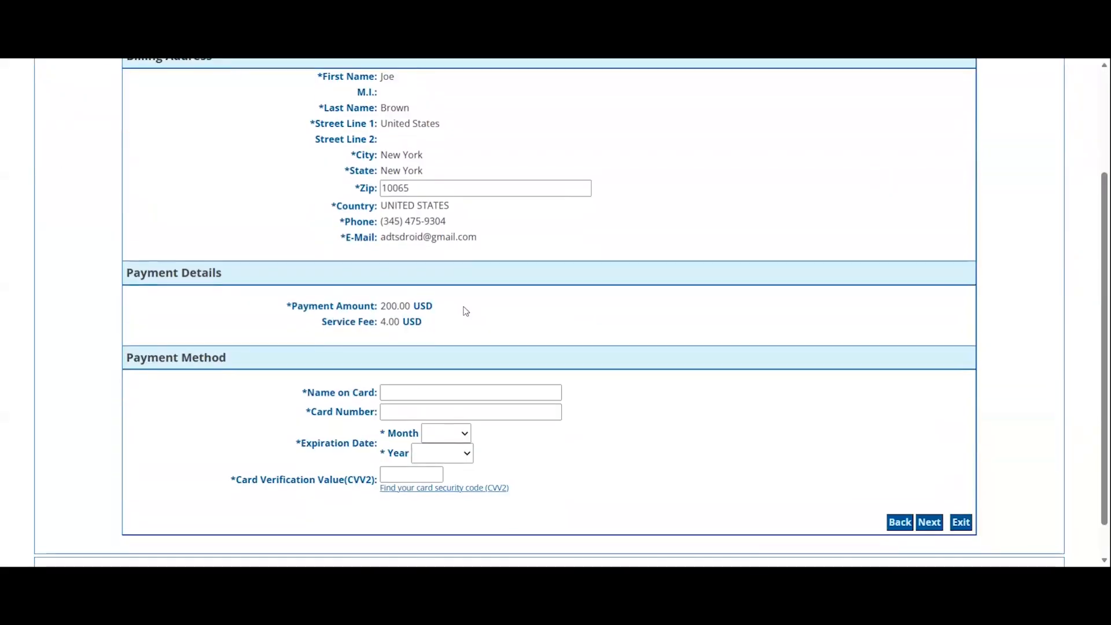
left_click(457, 352)
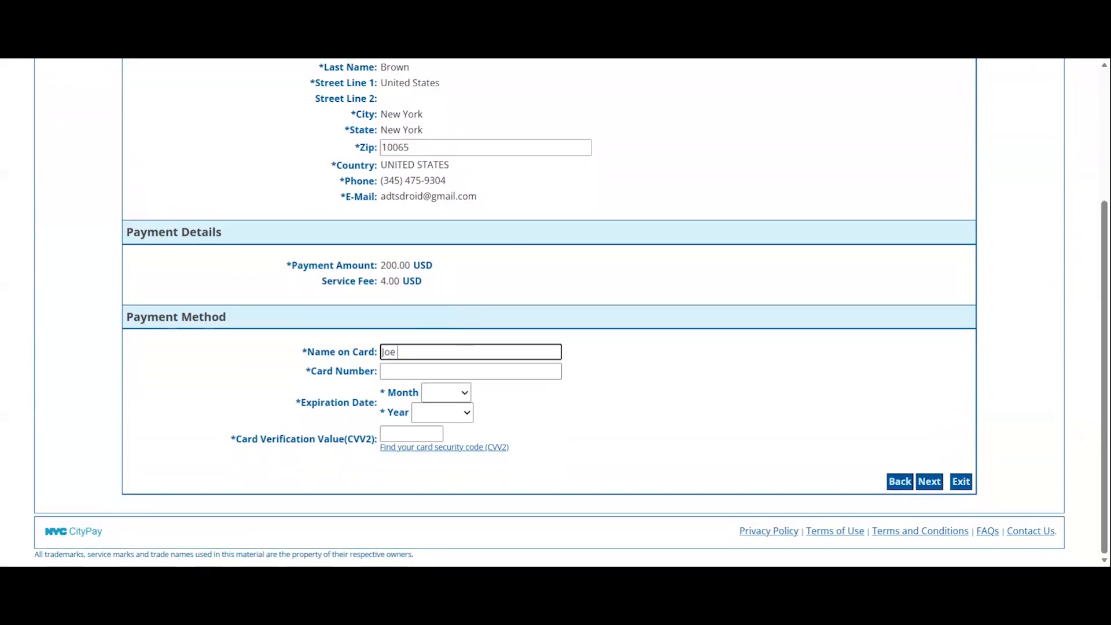
key("Tab")
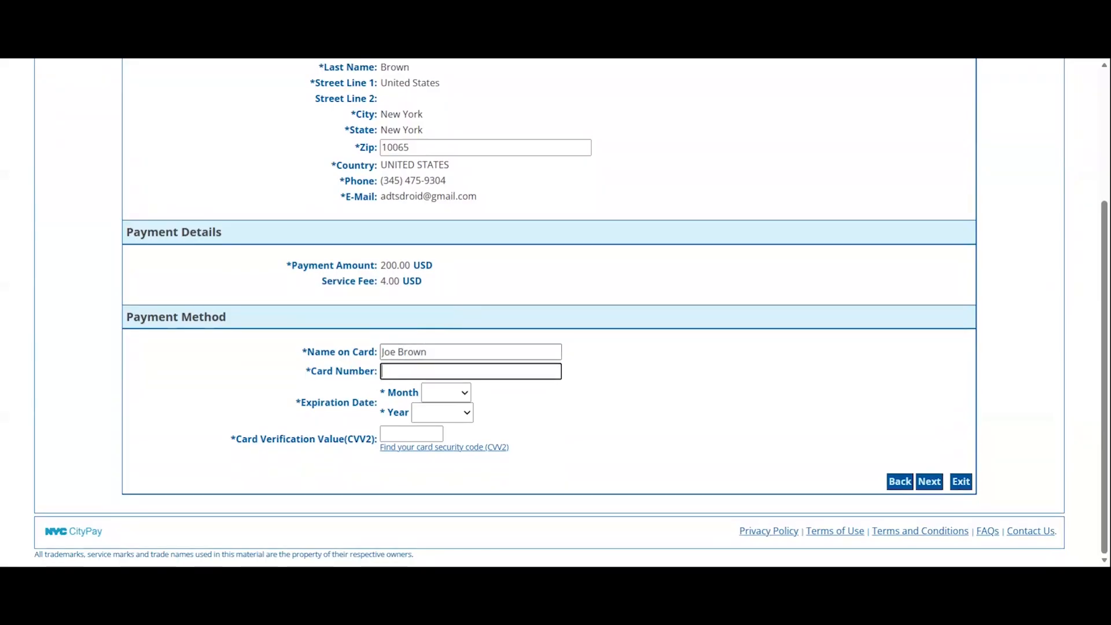
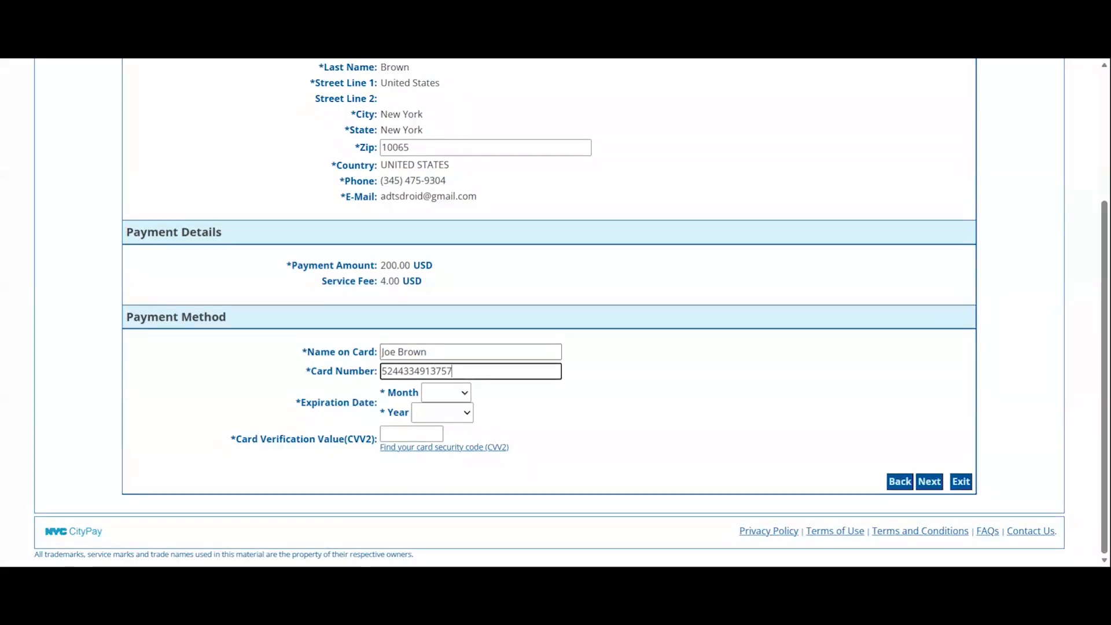
Enter the card number and correct its digits.
key("Tab")
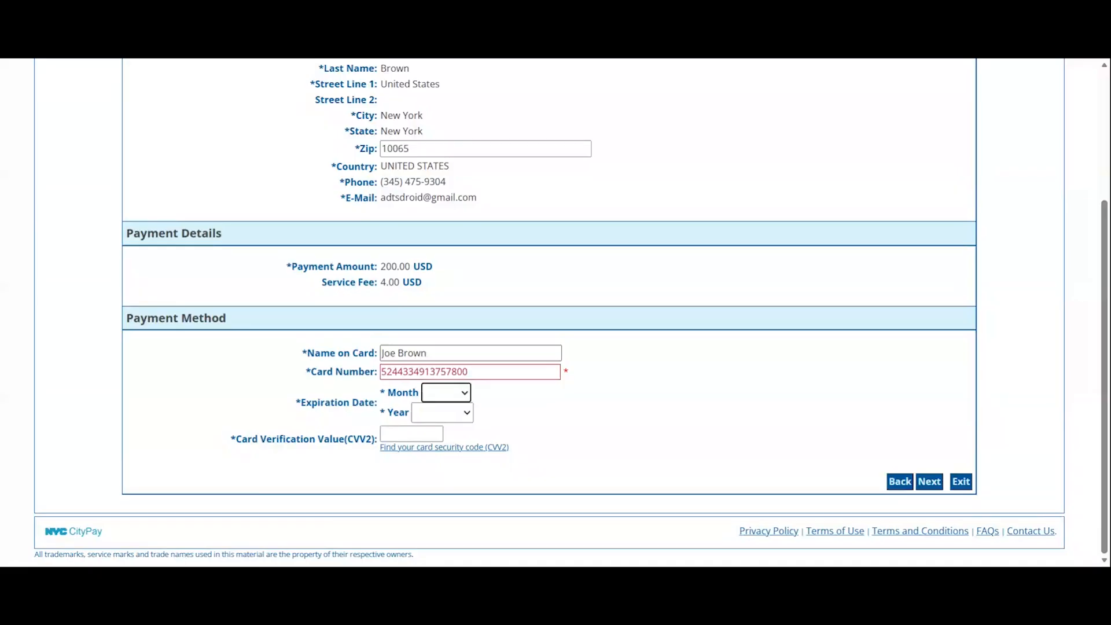
left_click(467, 371)
Set the card's expiration date to month 06 and year 2029, and enter the card verification value.
left_click(445, 393)
left_click(440, 285)
left_click(441, 412)
left_click(450, 235)
left_click(433, 434)
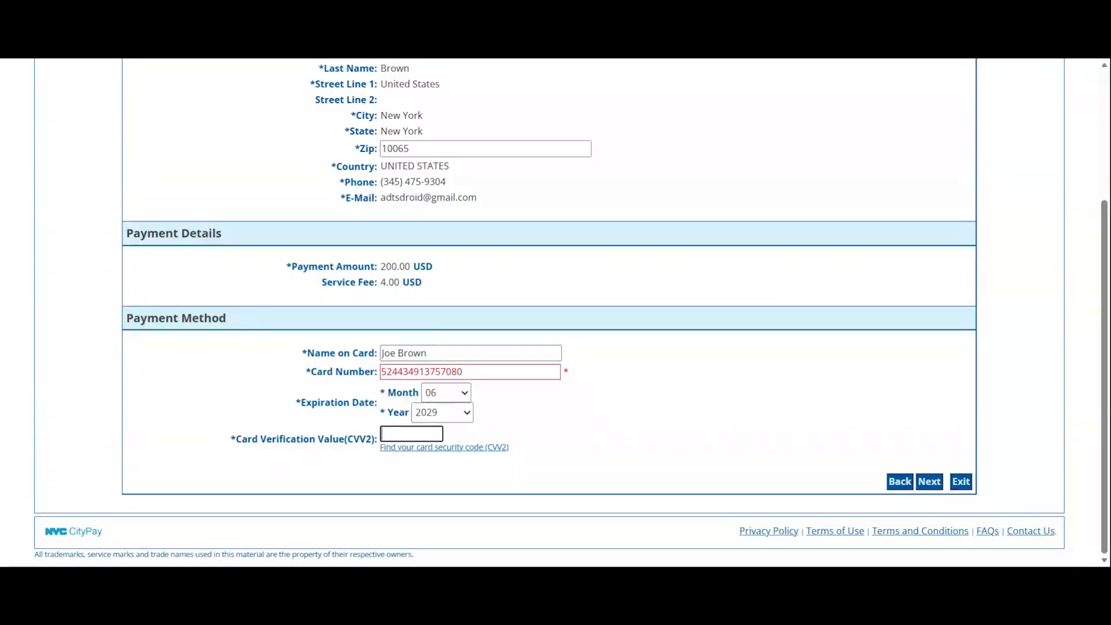
scroll(549, 312, "up", 3)
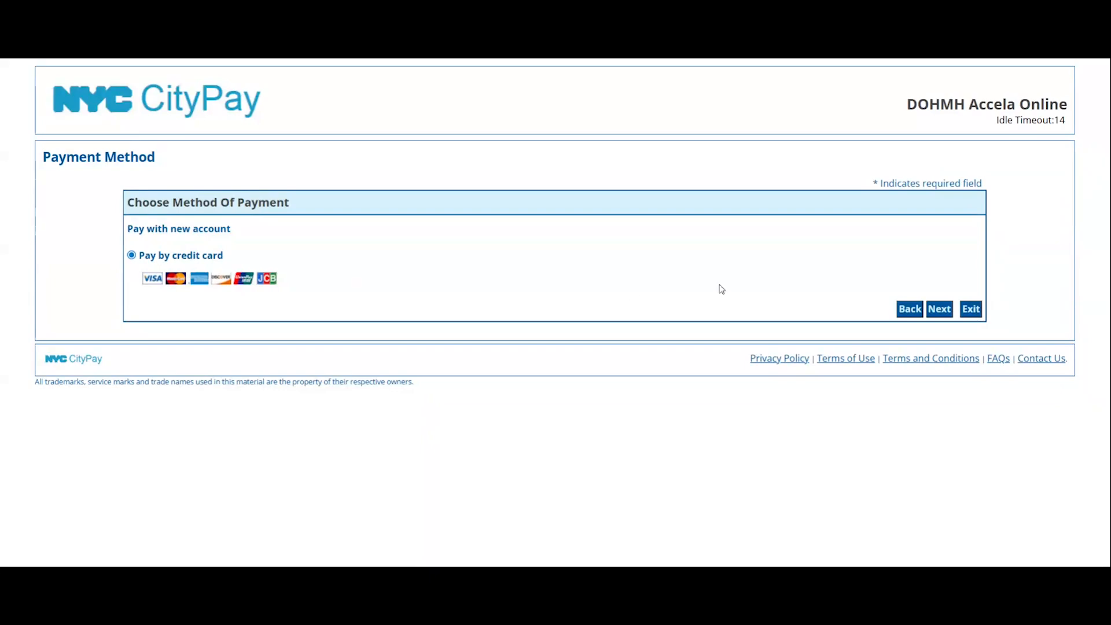
Proceed again from the payment method choice to the credit card form and its Name on Card field.
left_click(900, 311)
scroll(466, 310, "down", 3)
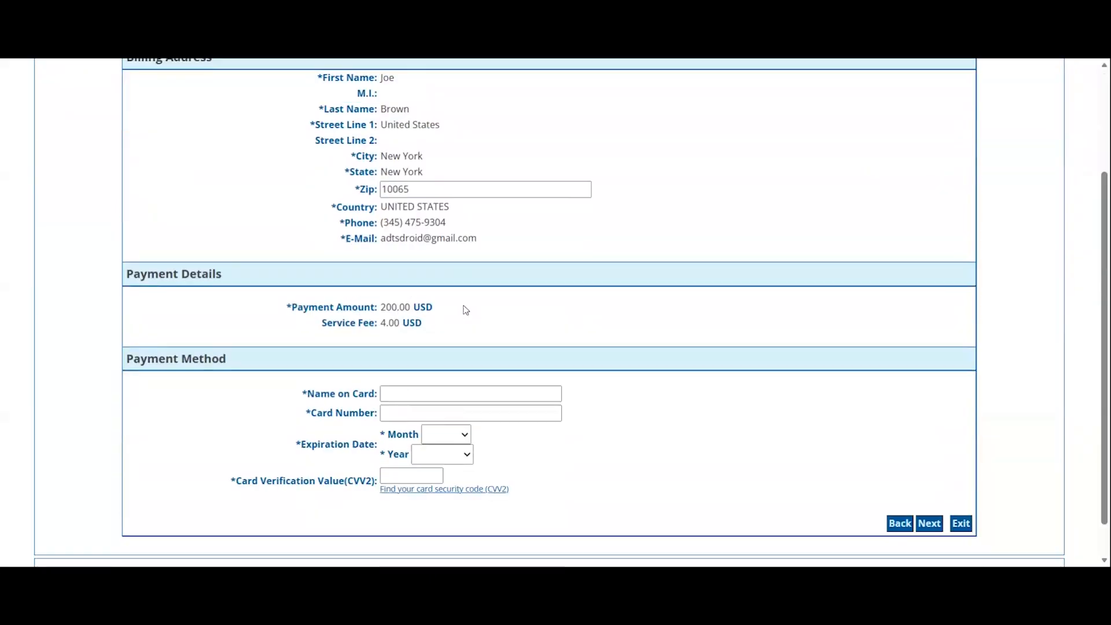
scroll(466, 311, "down", 2)
left_click(463, 352)
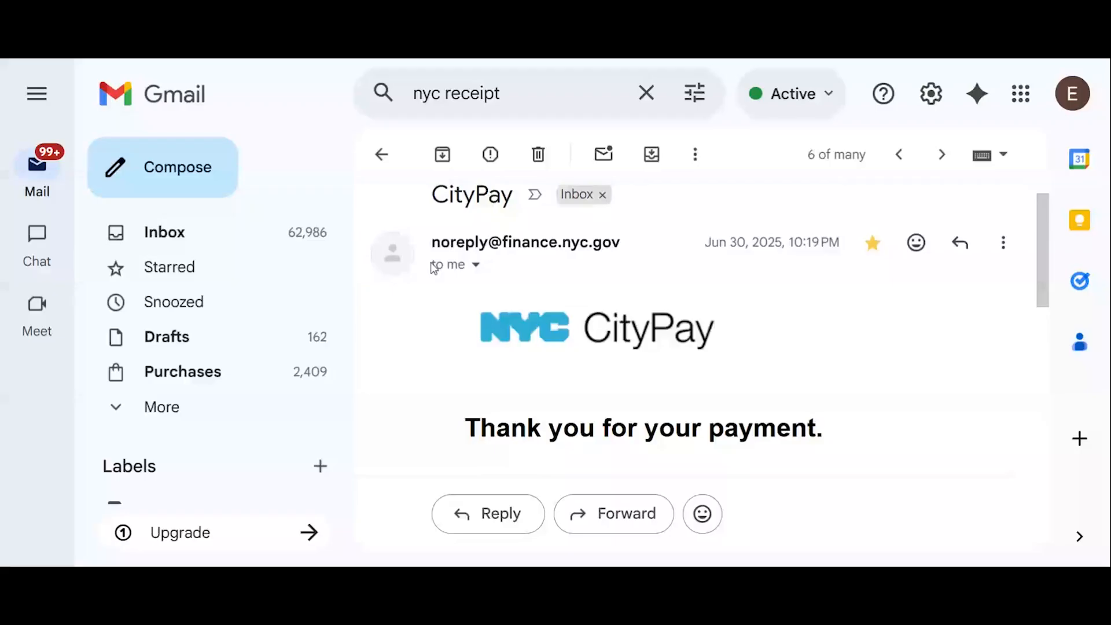
Examine the NYC CityPay receipt e-mail in Gmail, including its transaction details, item total, service fee and payment amount.
scroll(429, 265, "down", 3)
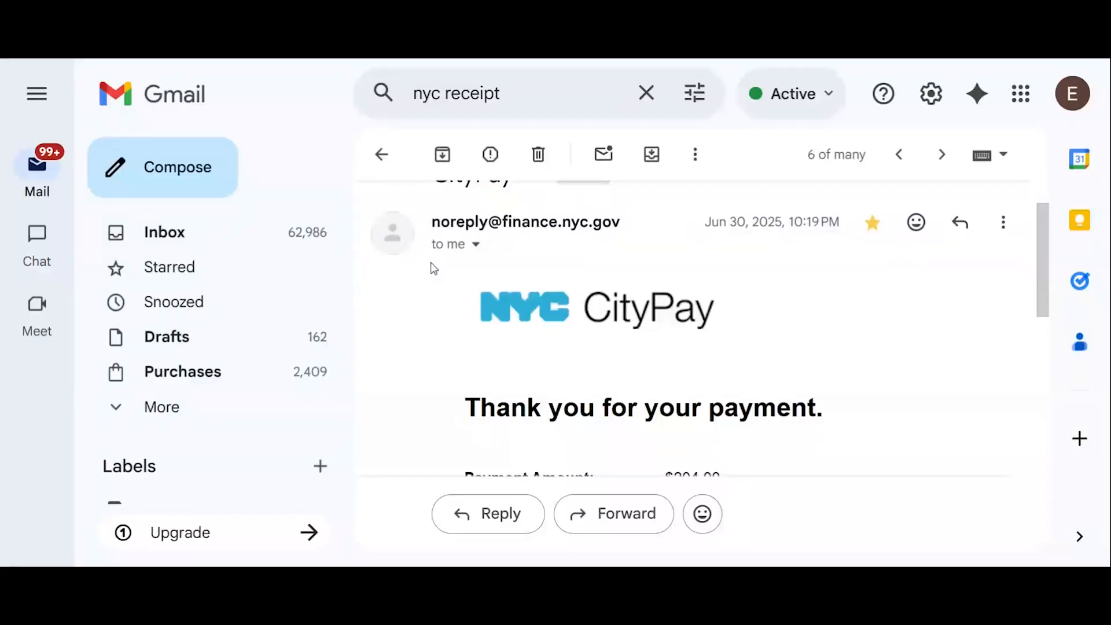
scroll(434, 280, "down", 7)
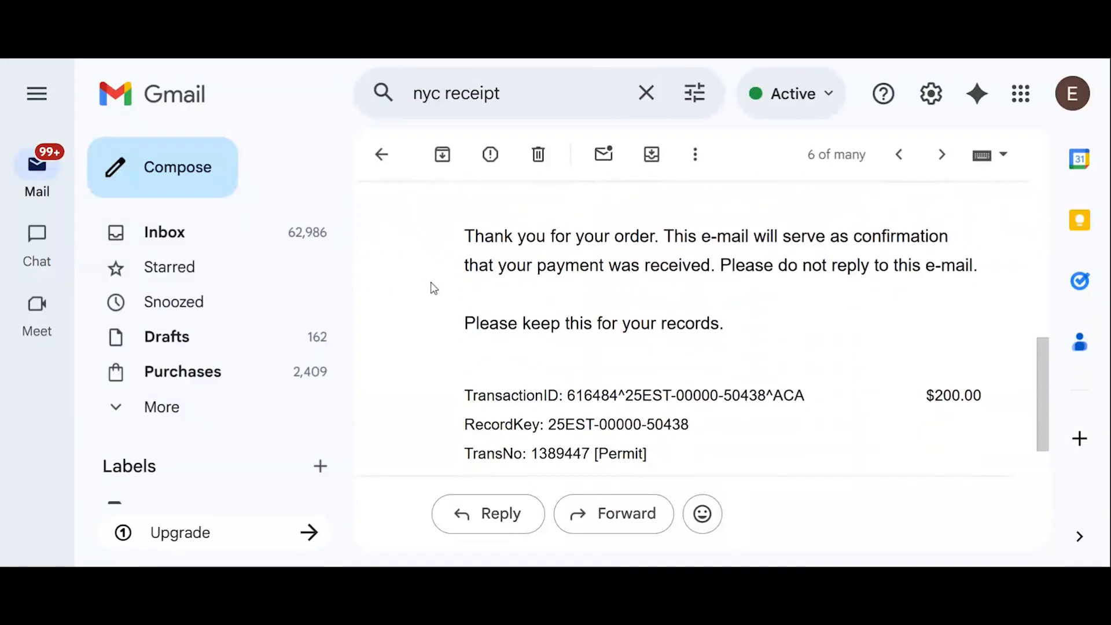
scroll(431, 292, "down", 2)
scroll(432, 292, "up", 6)
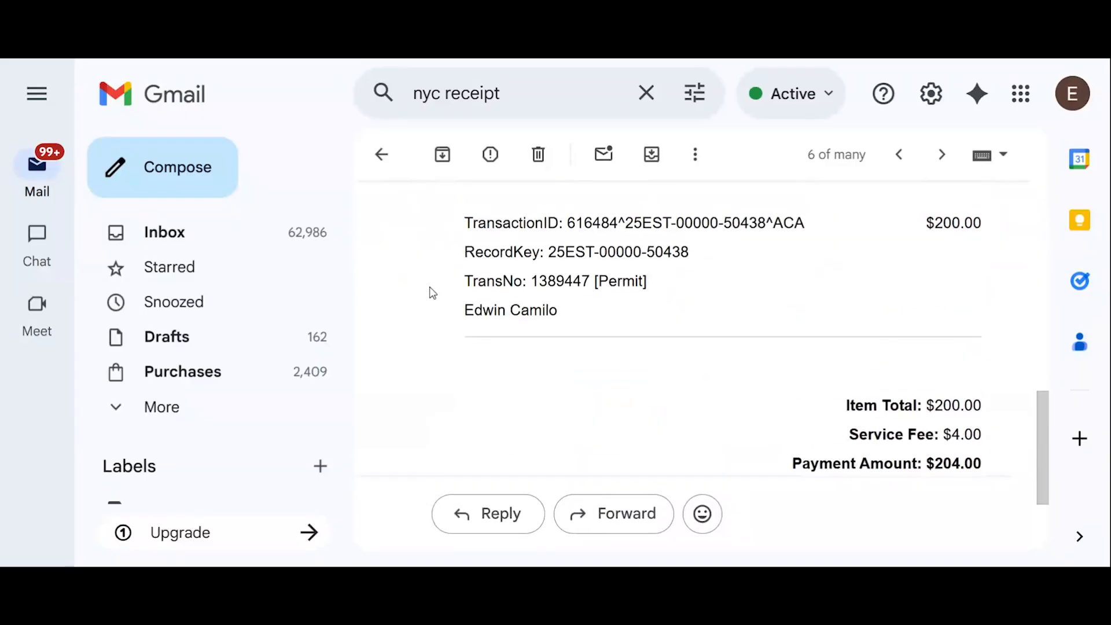
scroll(431, 295, "up", 4)
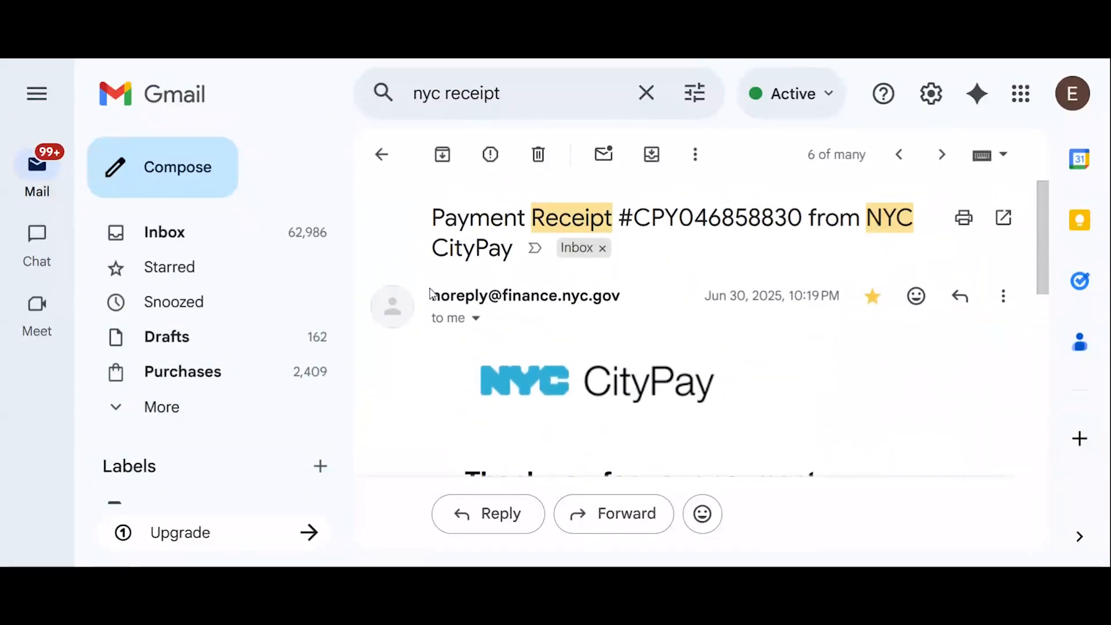